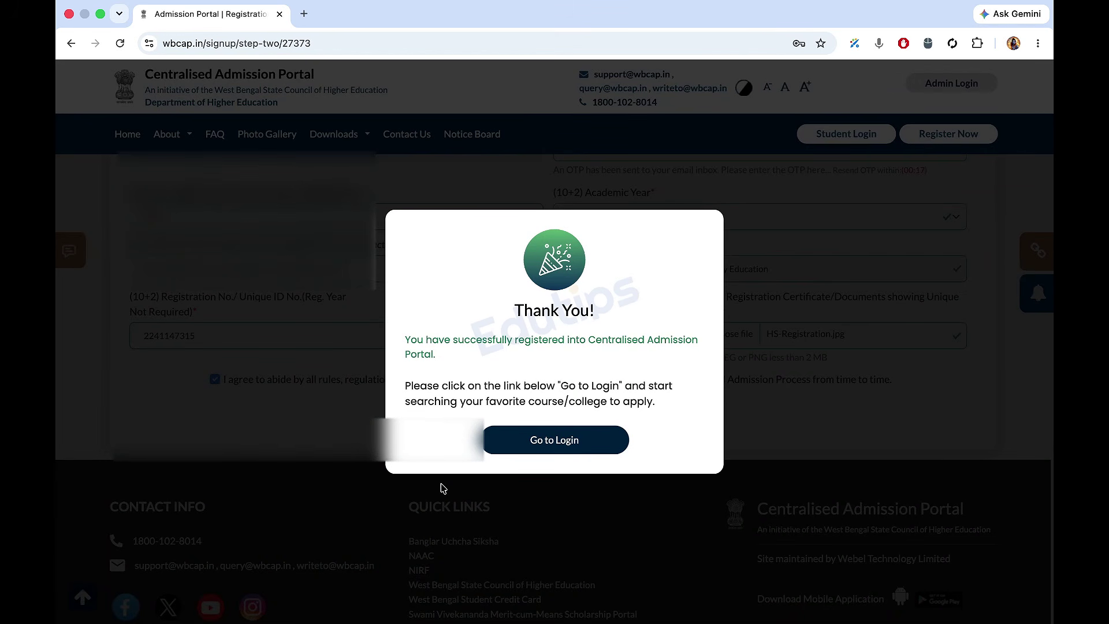
# - Log in with the candidate's User ID and password and dismiss the Update Profile tip
pyautogui.click(572, 442)
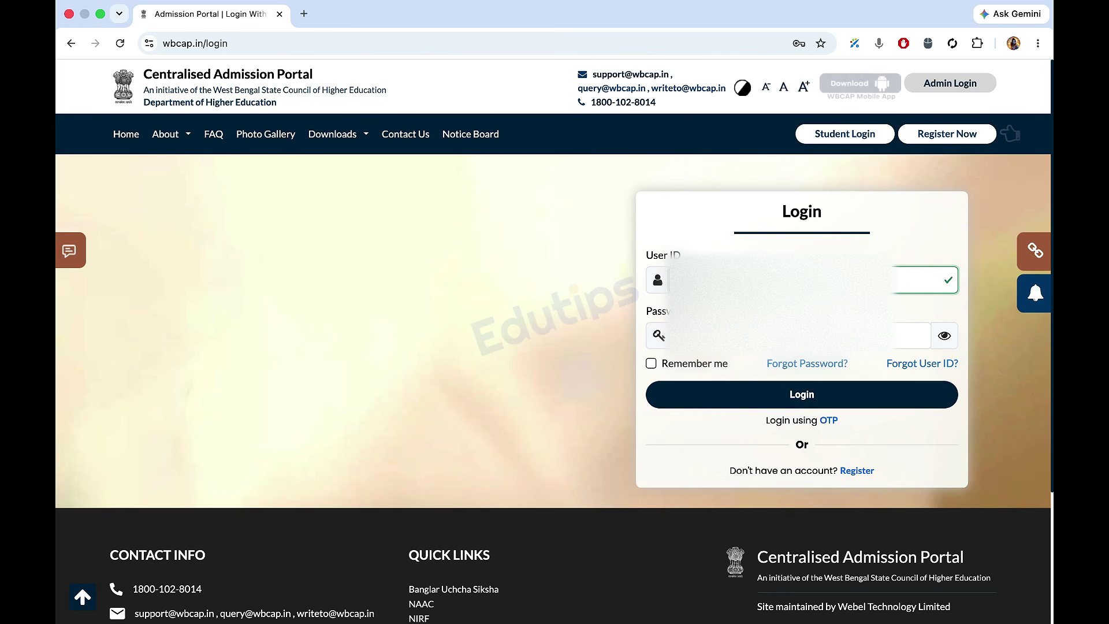
pyautogui.click(774, 336)
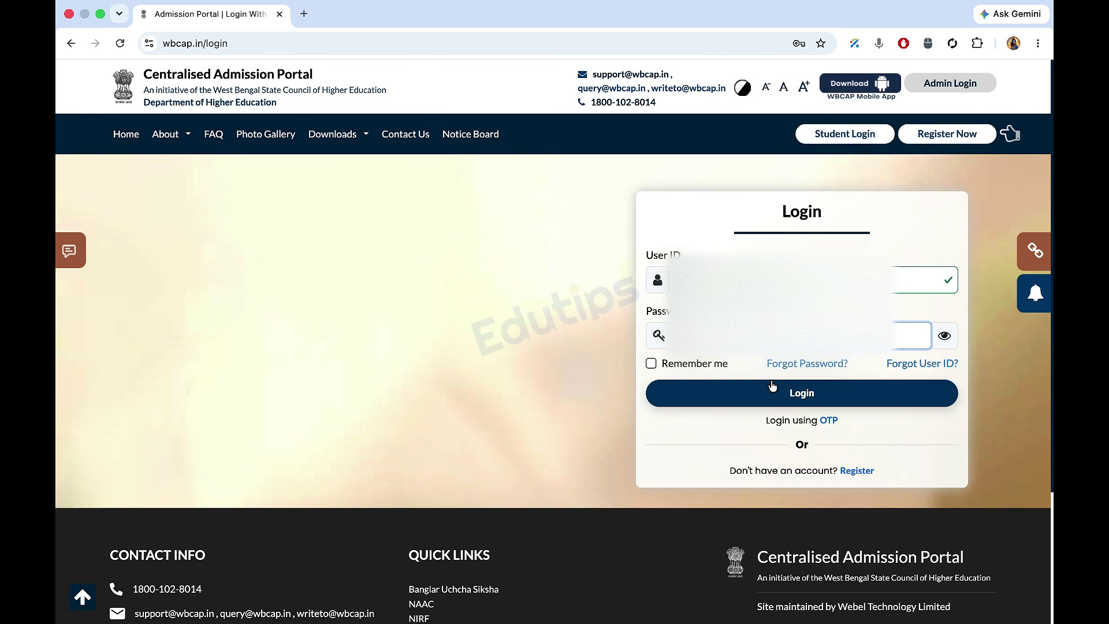
pyautogui.click(771, 391)
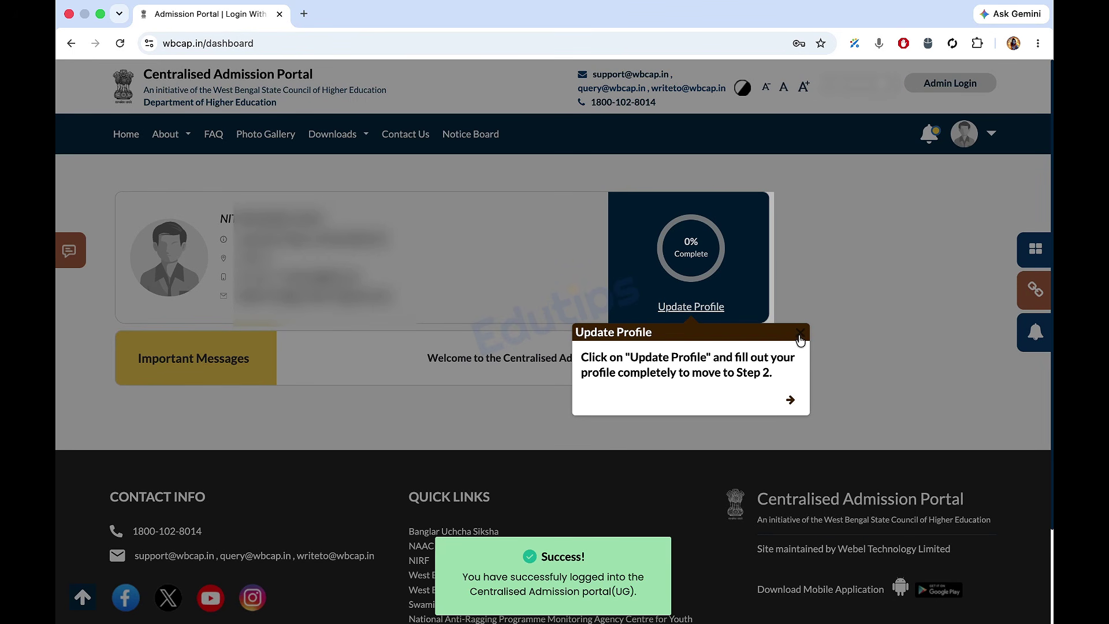
pyautogui.click(799, 332)
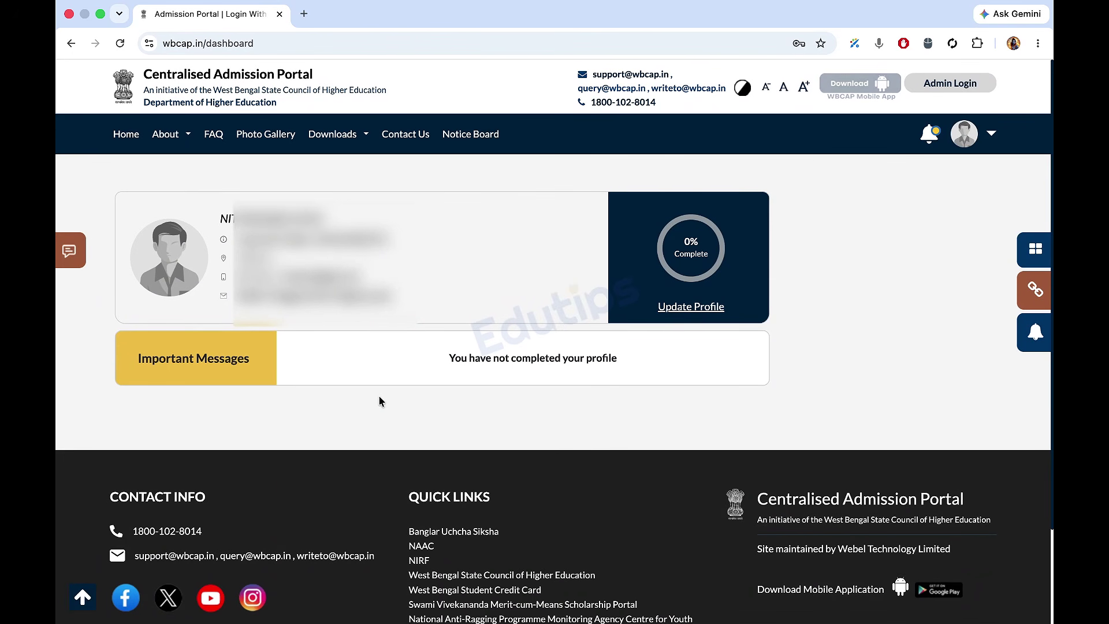
# - Open the profile form and set Identity Proof to AADHAAR CARD with the card number
pyautogui.click(697, 310)
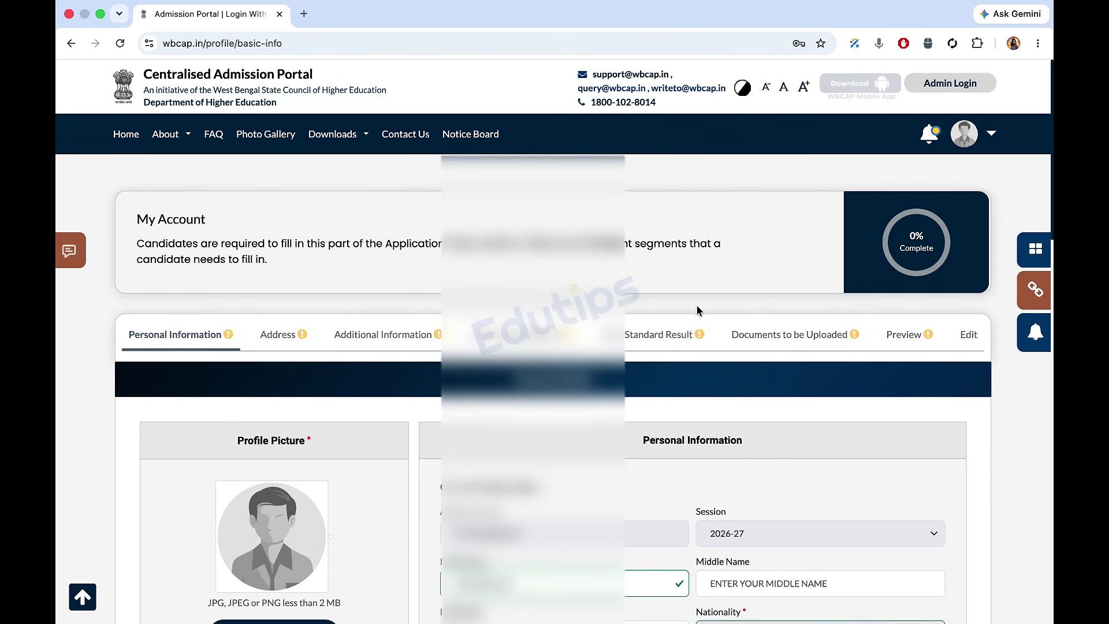
pyautogui.scroll(-2, 696, 304)
pyautogui.scroll(-2, 250, 531)
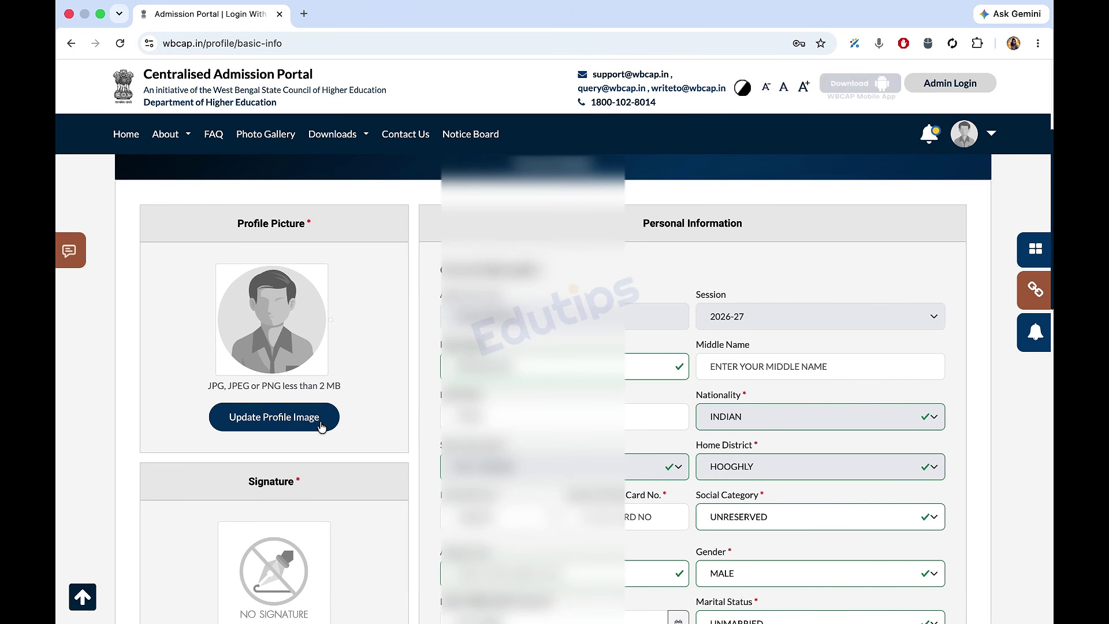
pyautogui.scroll(-1, 321, 427)
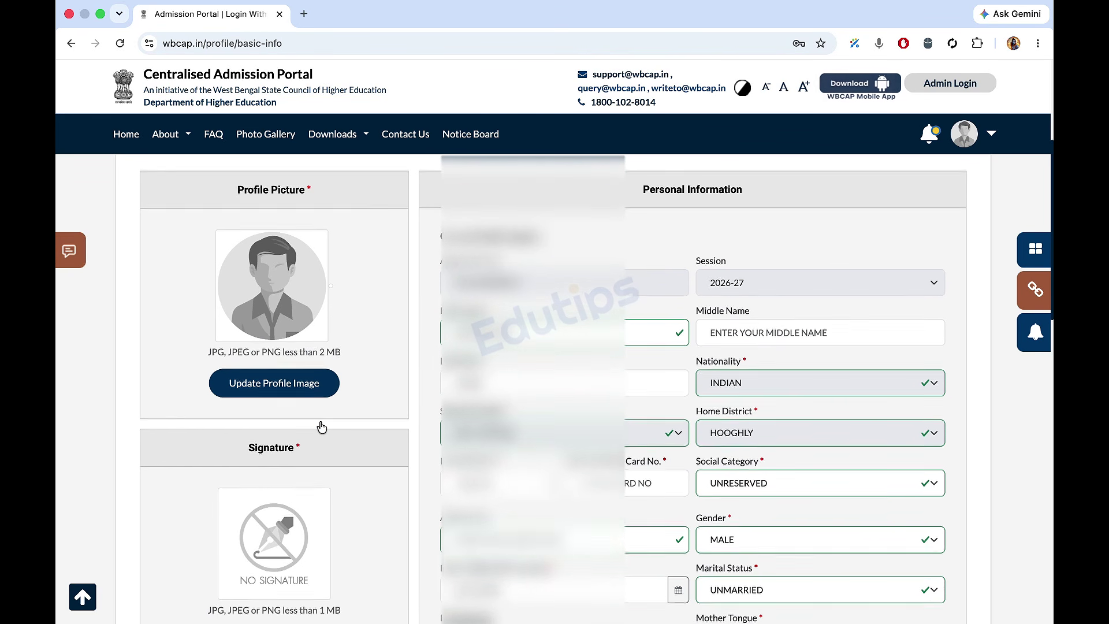
pyautogui.scroll(-3, 320, 427)
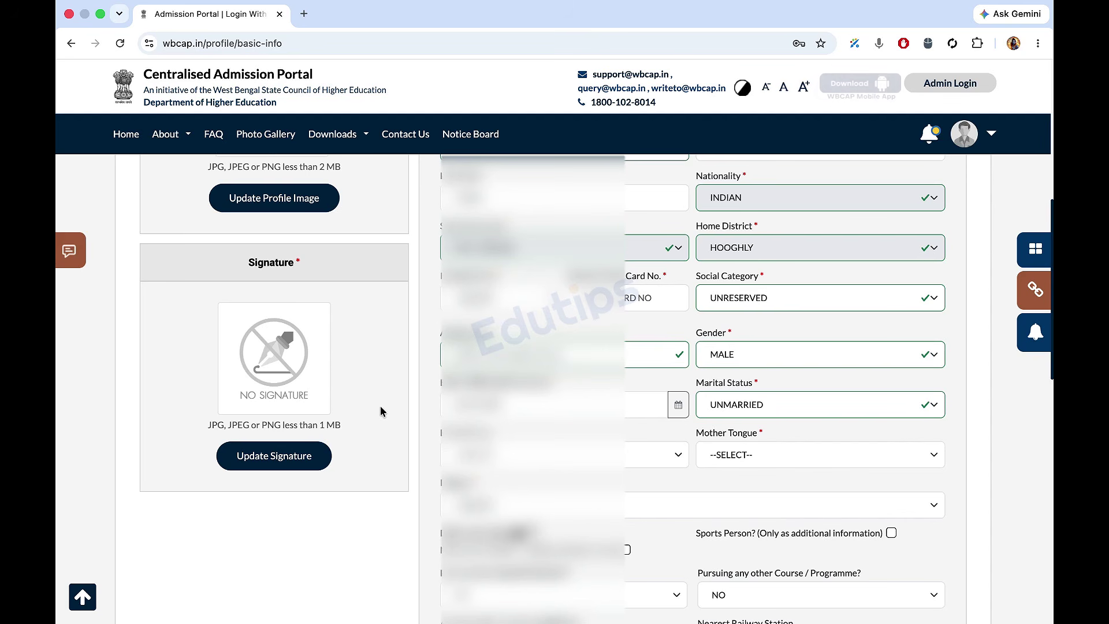
pyautogui.click(549, 361)
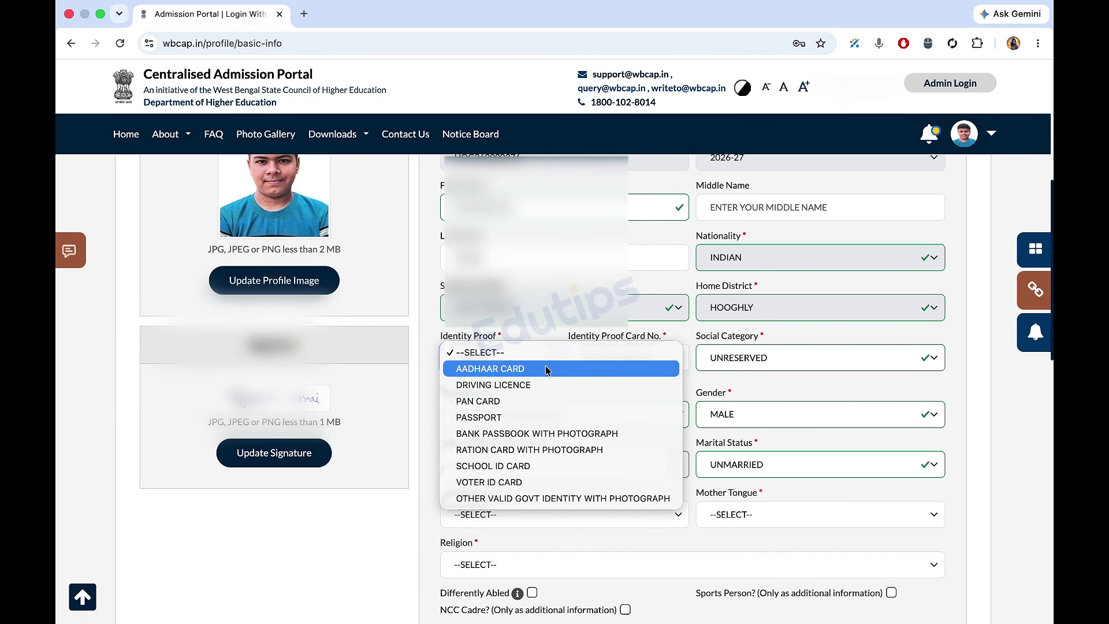
pyautogui.click(545, 369)
pyautogui.click(602, 363)
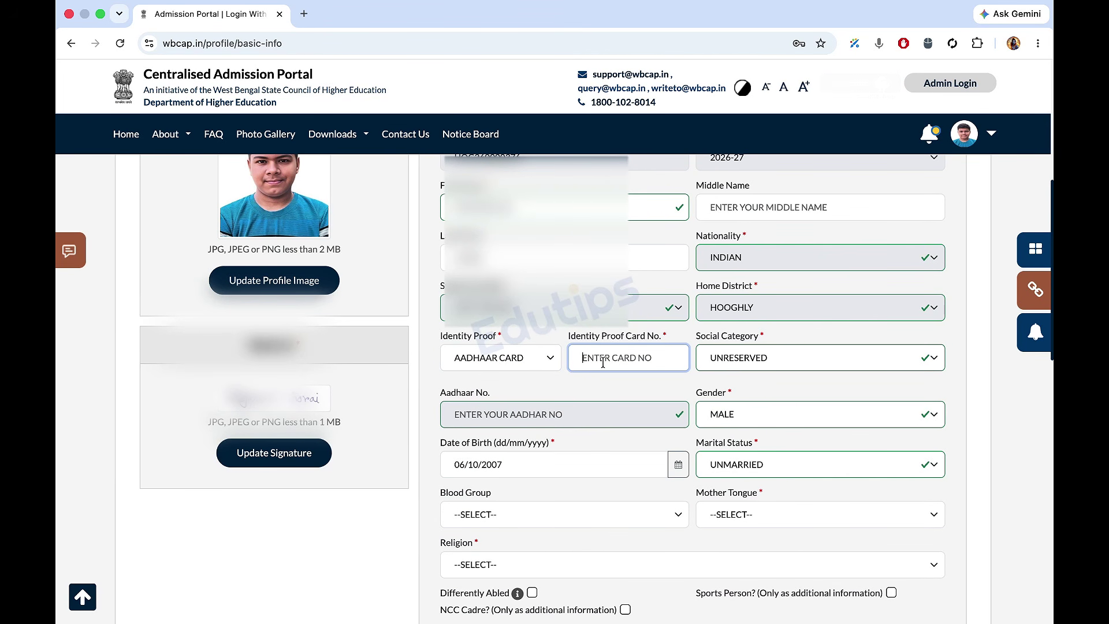
pyautogui.write('84')
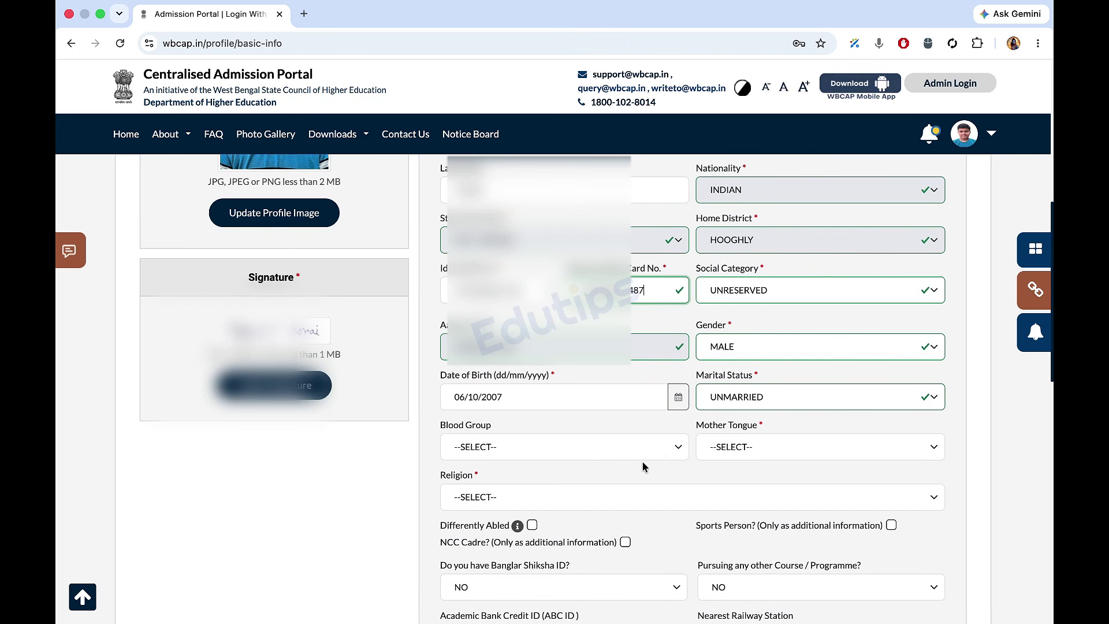
# - Leave the blood group unchanged and move further down the personal information form
pyautogui.click(670, 447)
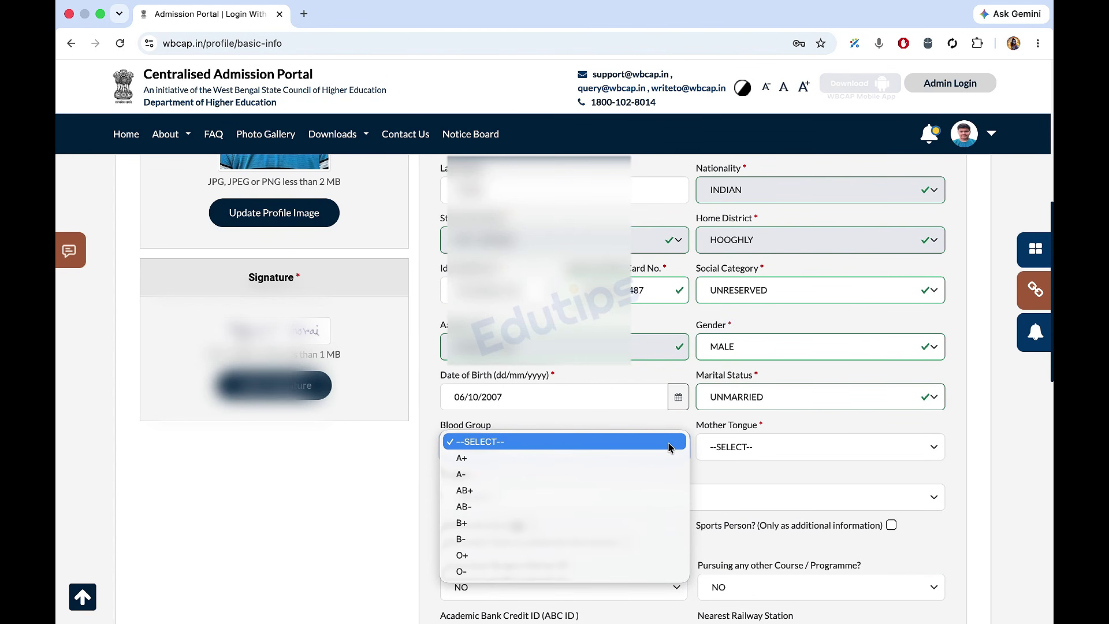
pyautogui.click(668, 444)
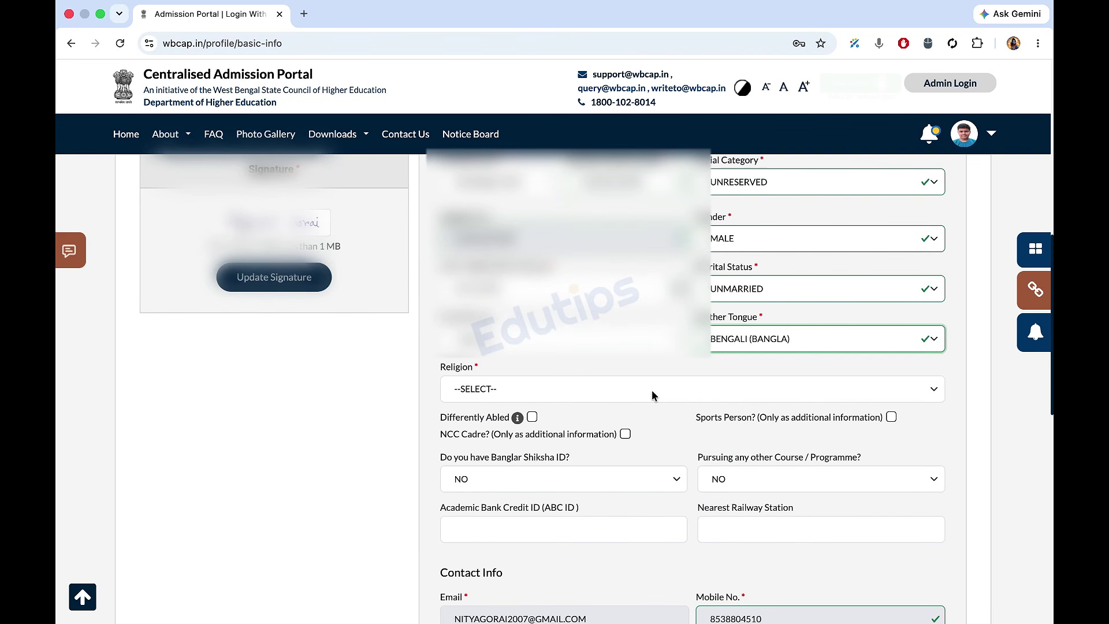
pyautogui.scroll(-1, 651, 396)
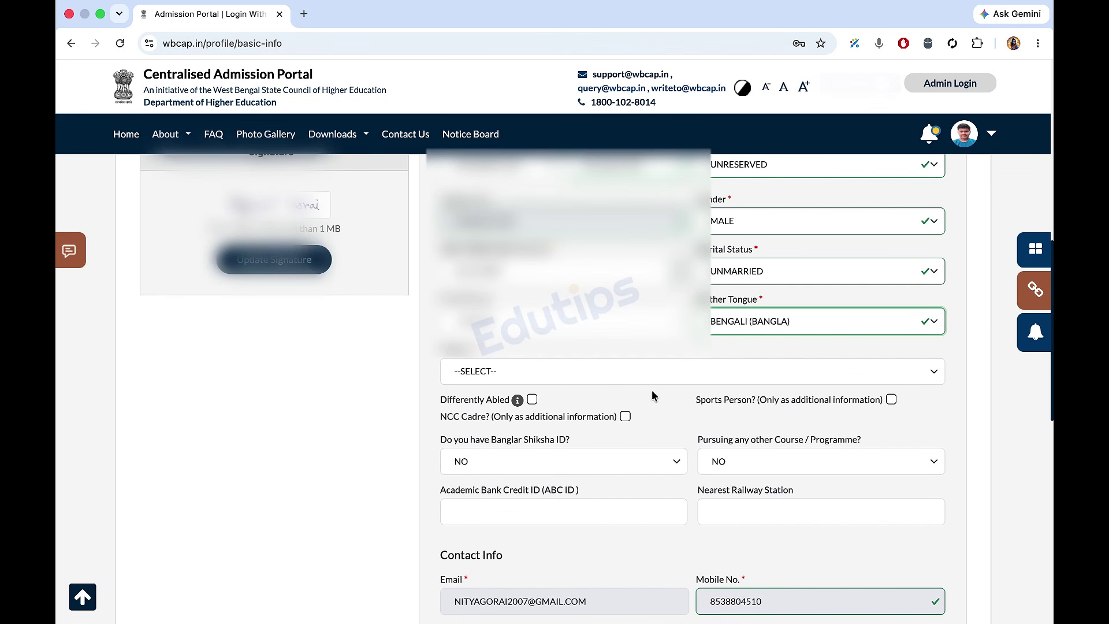
pyautogui.scroll(-1, 652, 396)
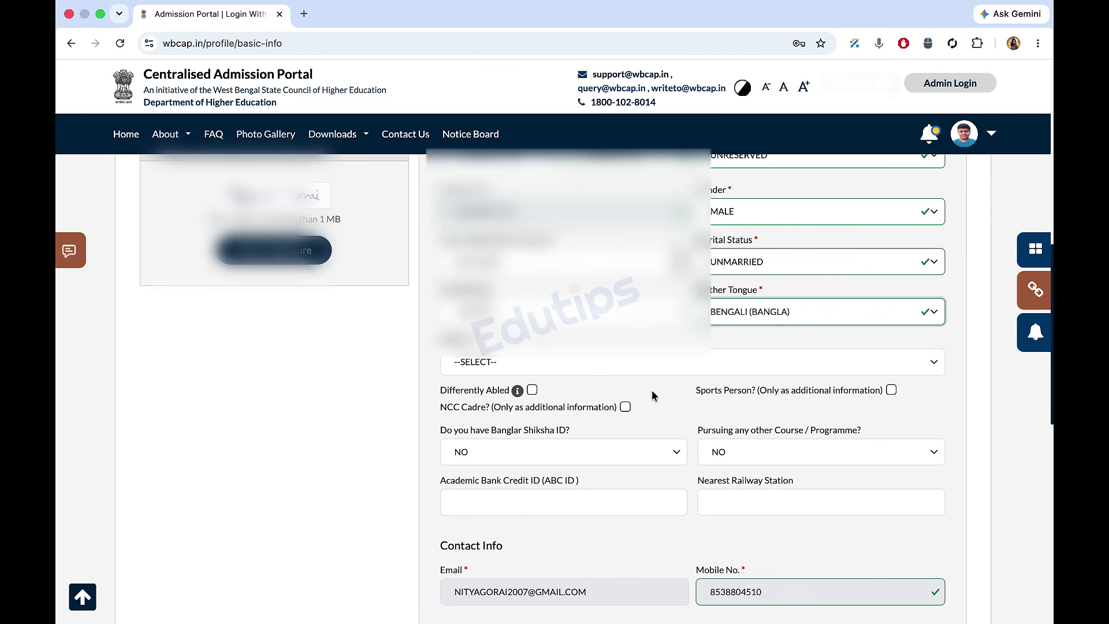
pyautogui.scroll(-1, 651, 396)
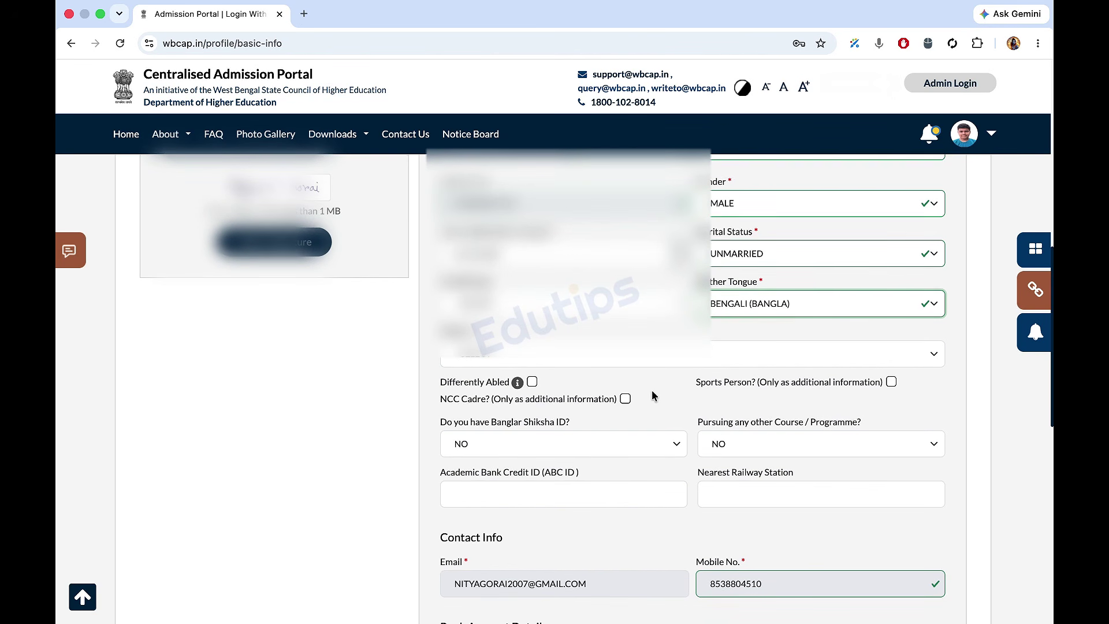
pyautogui.scroll(-1, 652, 396)
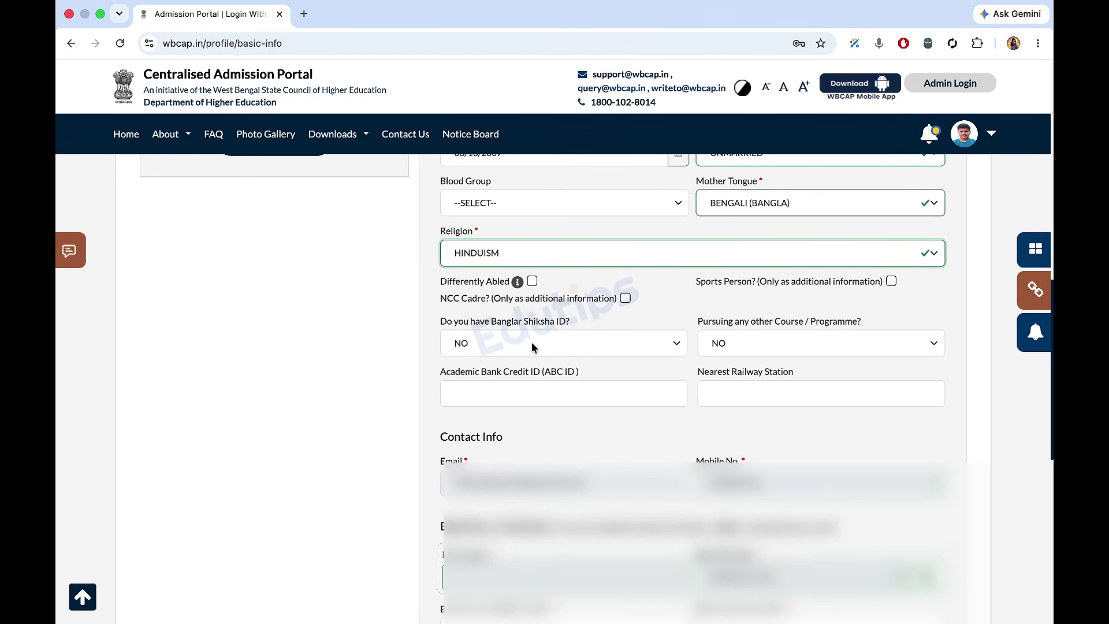
# - Answer YES to 'Do you have Banglar Shiksha ID?' and go to the Nearest Railway Station field
pyautogui.click(532, 345)
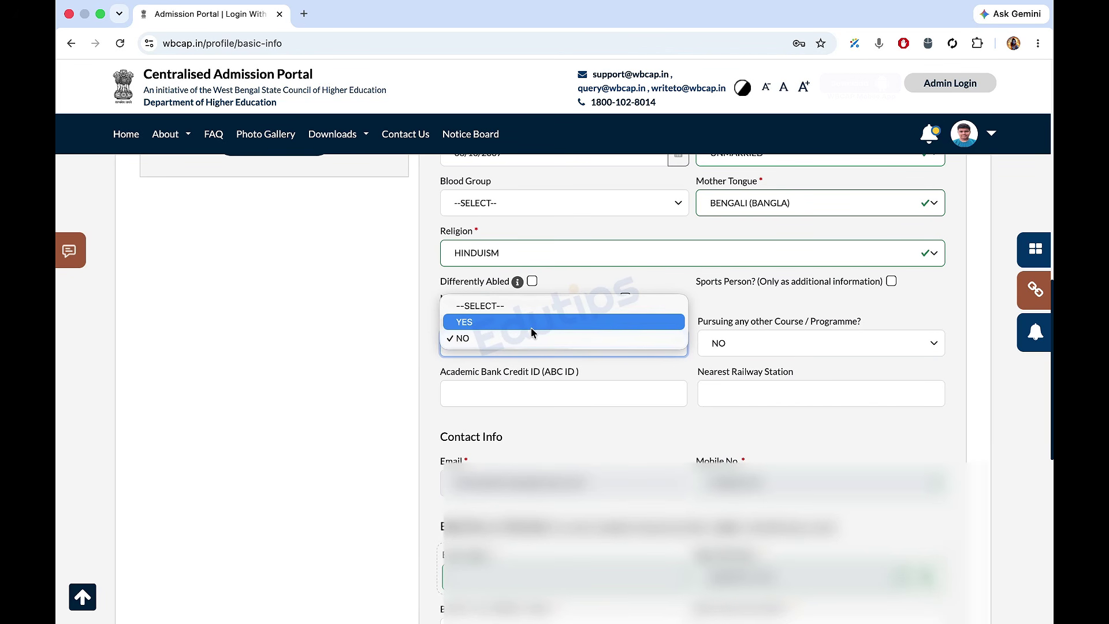
pyautogui.click(531, 322)
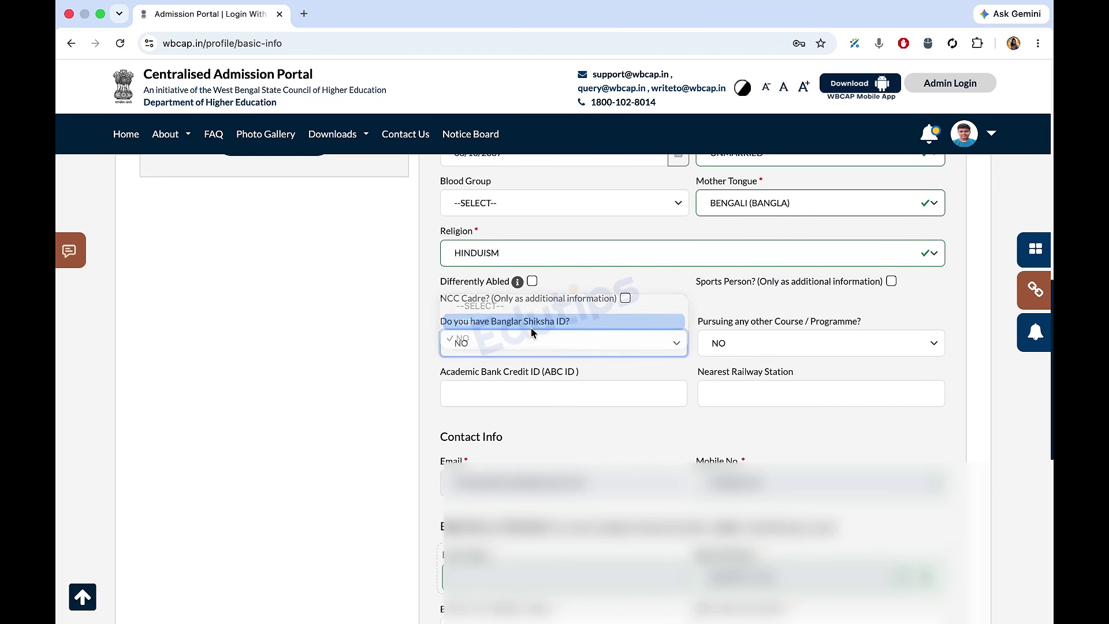
pyautogui.click(735, 347)
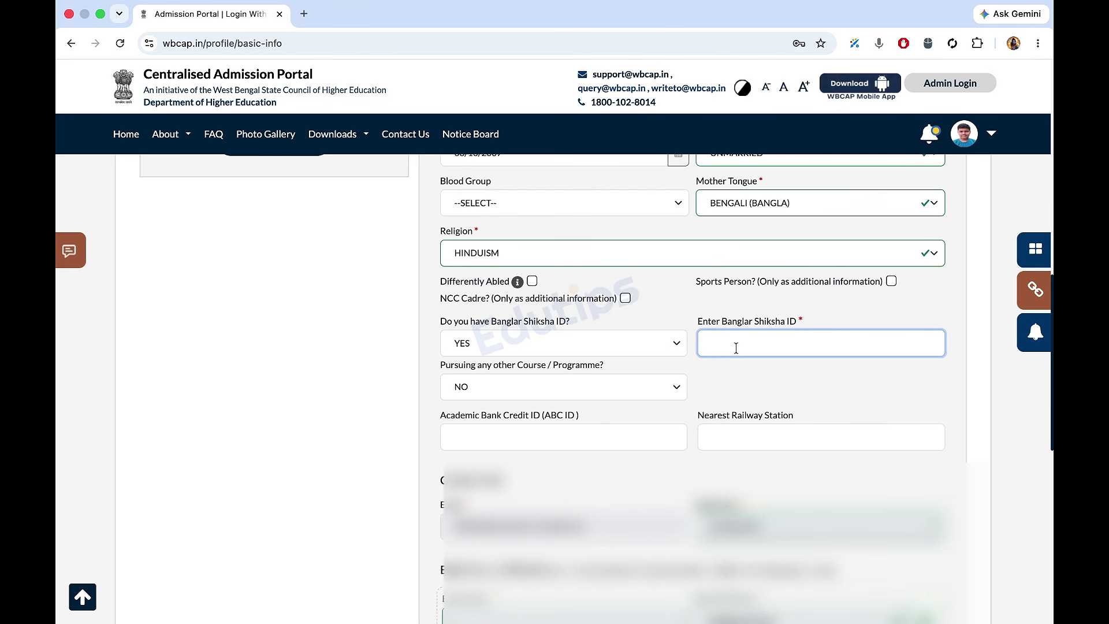
pyautogui.scroll(-2, 736, 347)
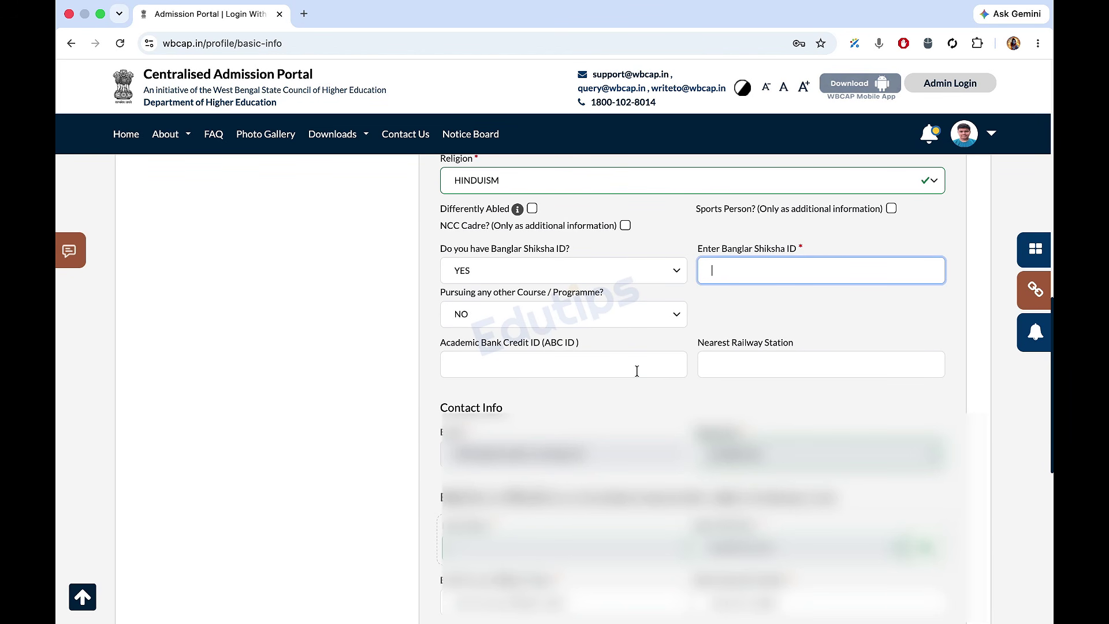
pyautogui.click(766, 360)
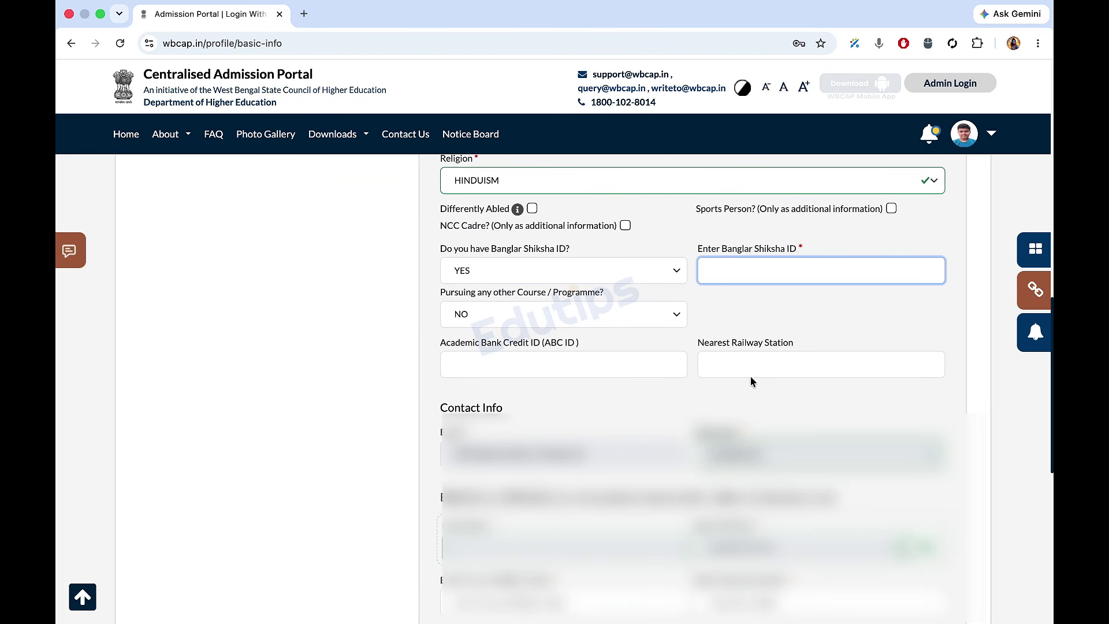
pyautogui.click(766, 360)
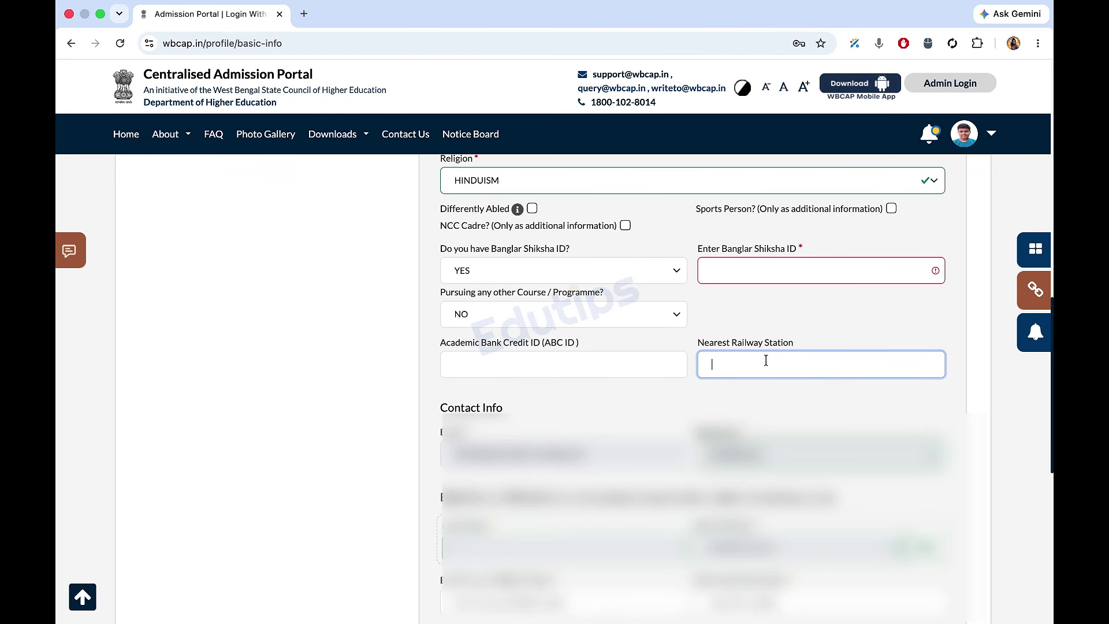
# - Upload Bank-Passbook.jpg as bank account proof and save the bank details
pyautogui.scroll(-4, 800, 395)
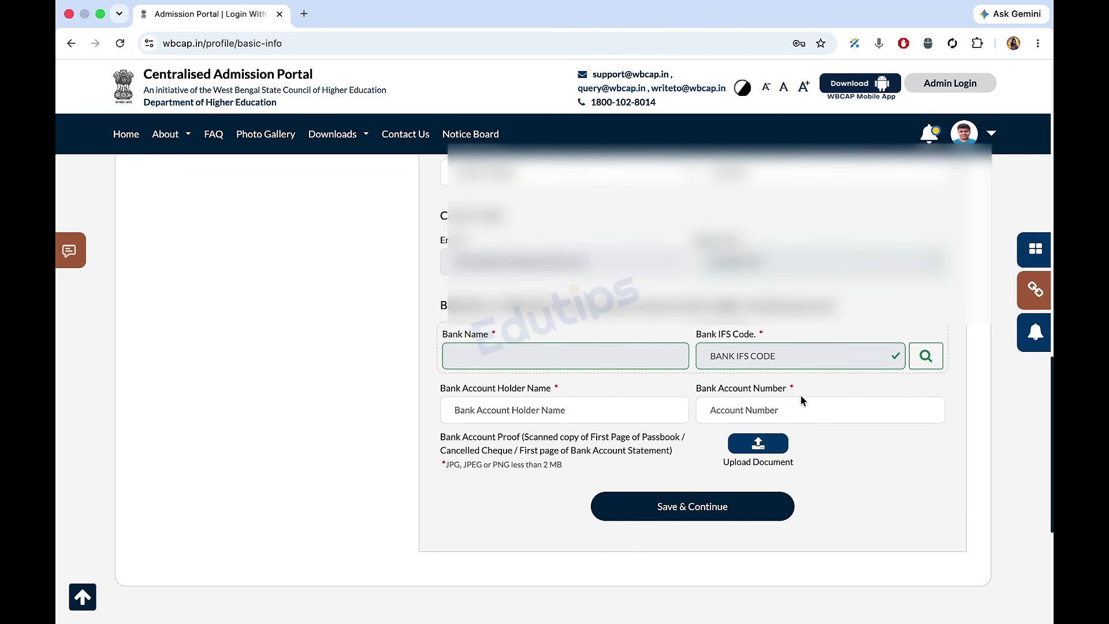
pyautogui.scroll(-1, 800, 394)
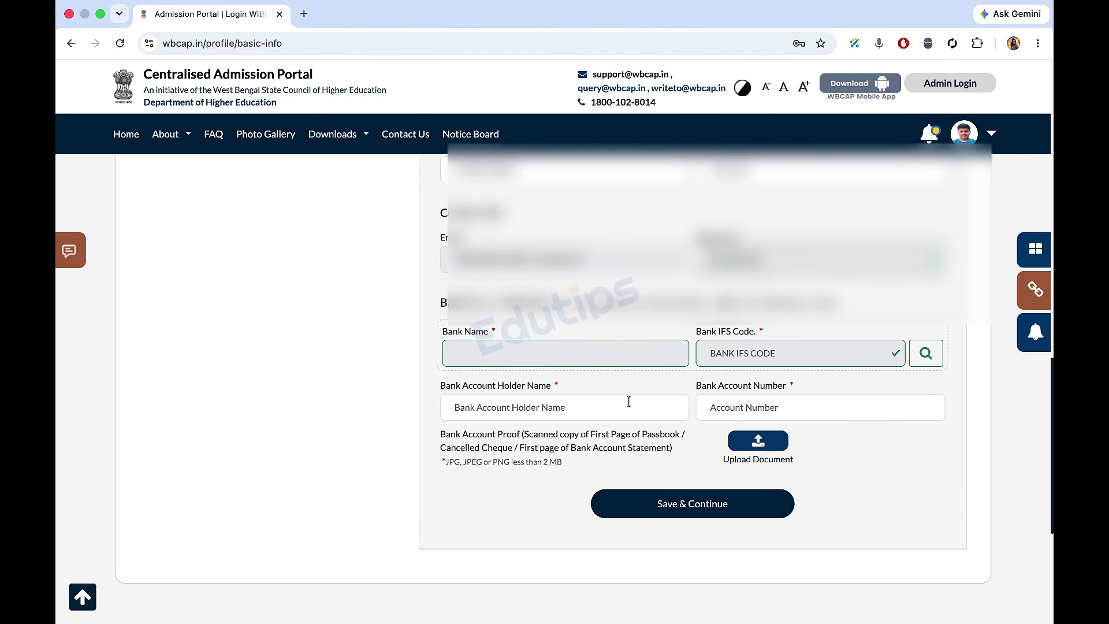
pyautogui.click(561, 400)
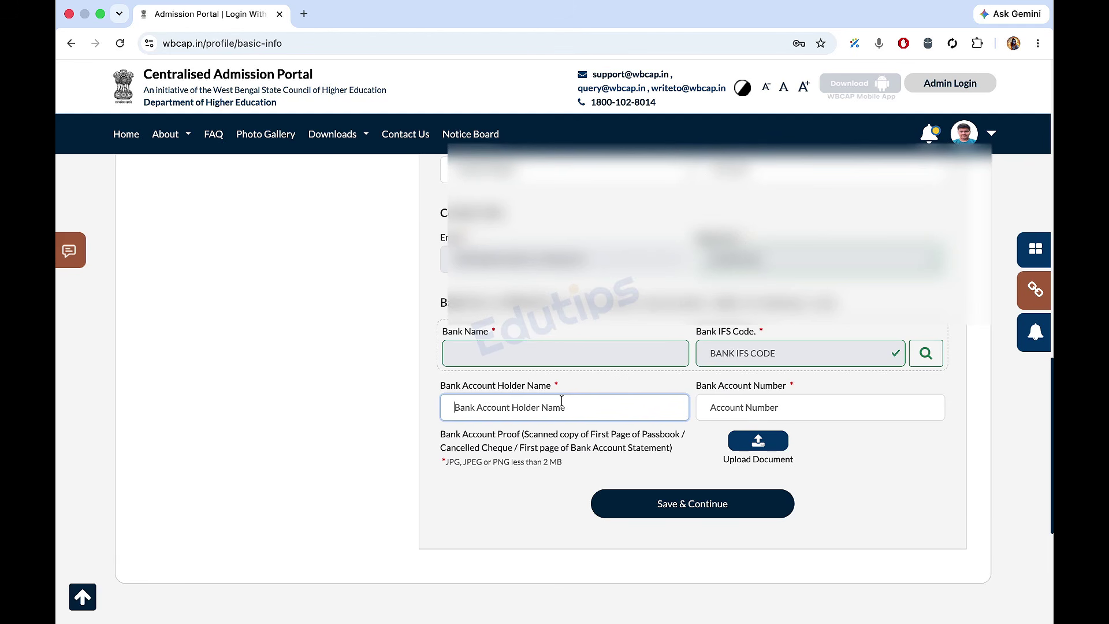
pyautogui.scroll(-2, 750, 362)
pyautogui.click(751, 362)
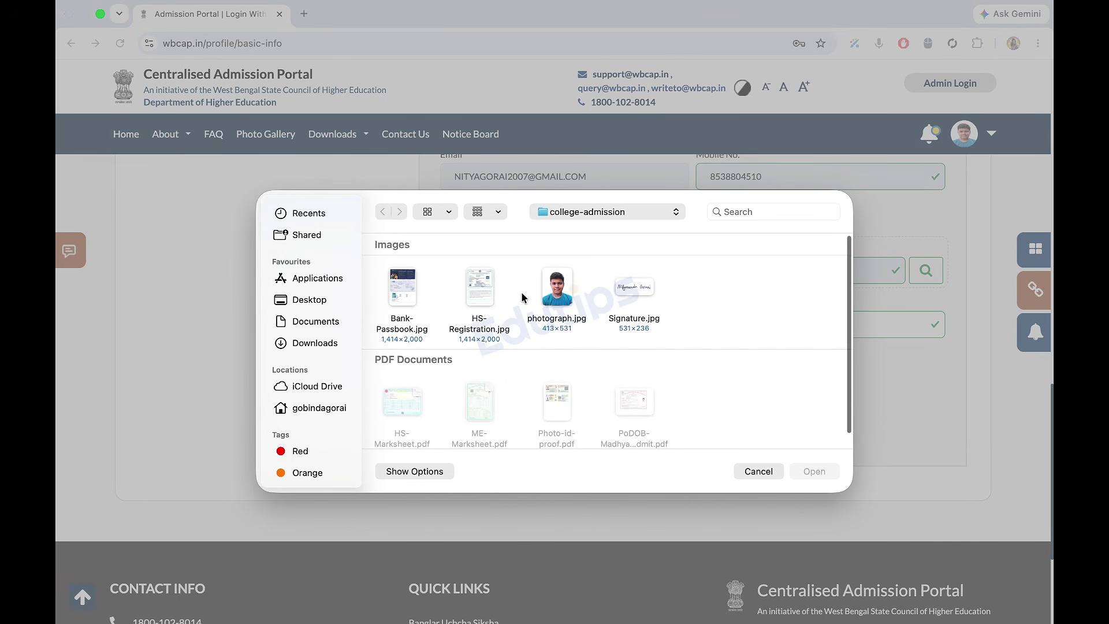
pyautogui.click(407, 289)
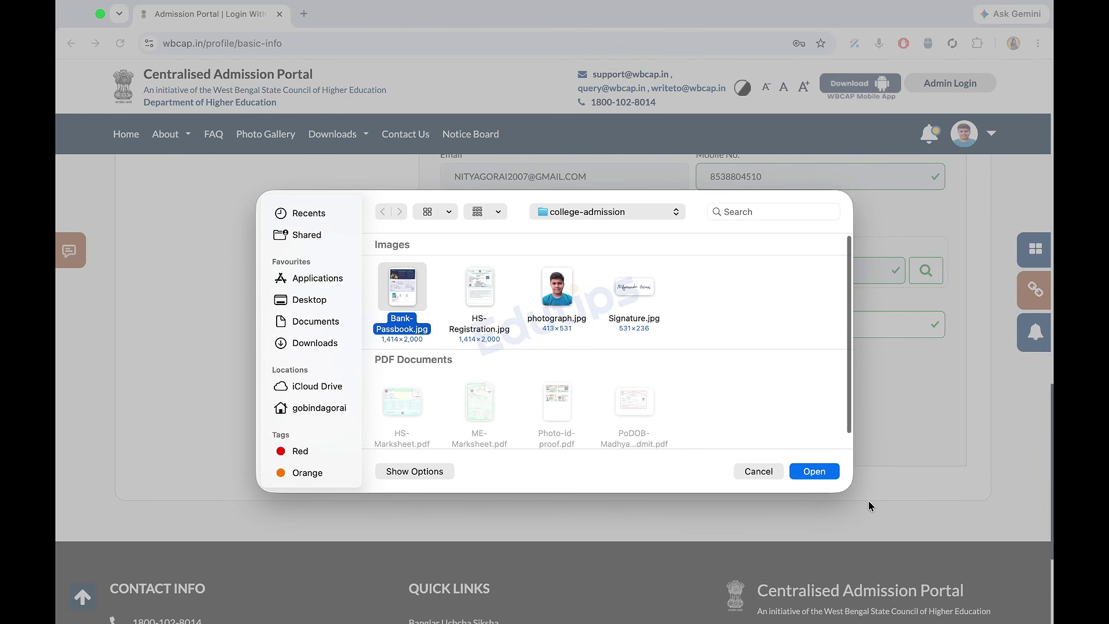
pyautogui.click(814, 471)
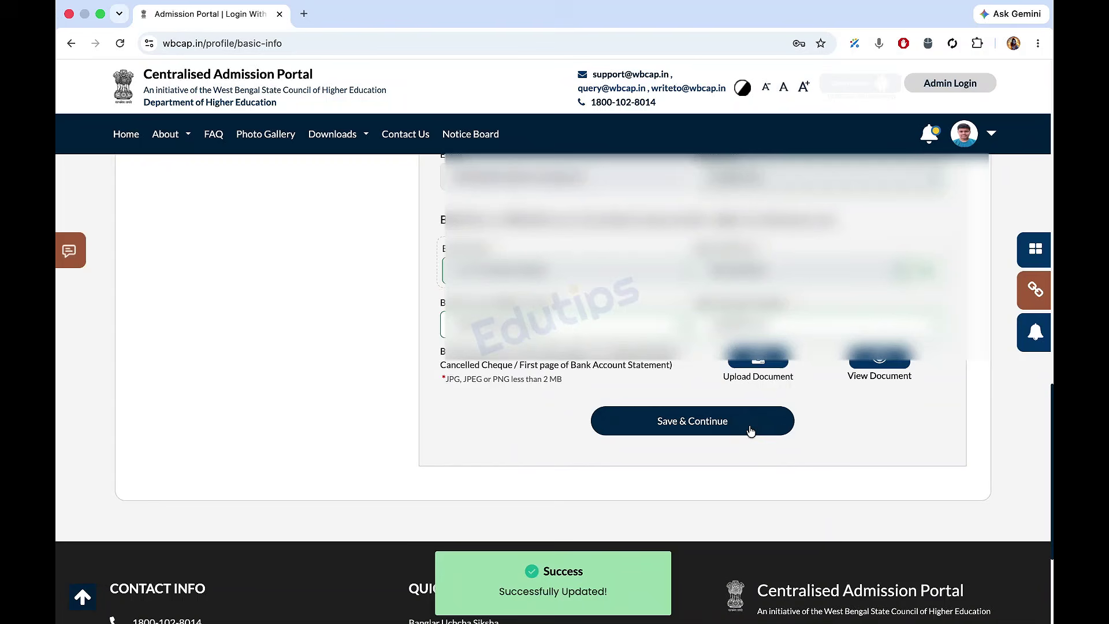
# - Confirm leaving the basic-info page to reach the Address Details page
pyautogui.click(744, 425)
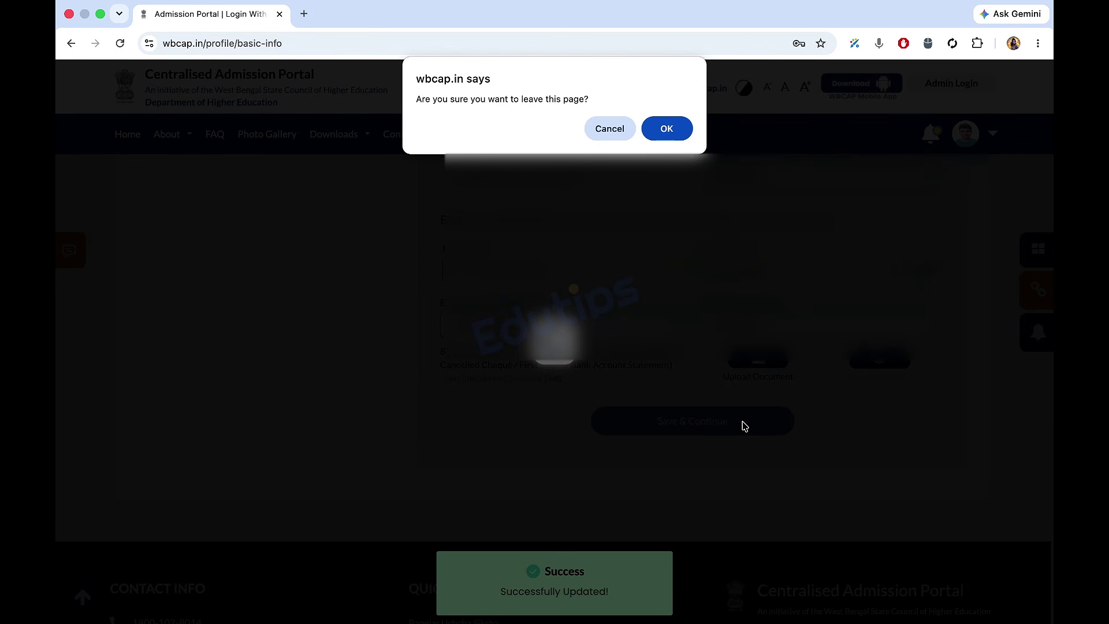
pyautogui.click(664, 130)
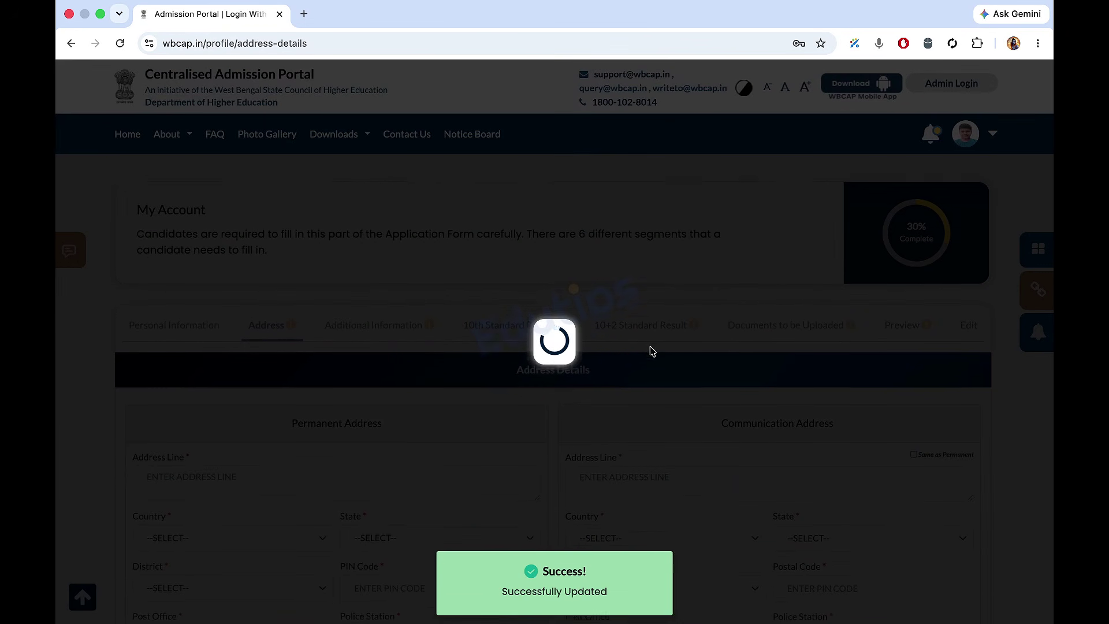
pyautogui.scroll(-2, 636, 356)
pyautogui.scroll(-3, 637, 360)
pyautogui.scroll(6, 637, 358)
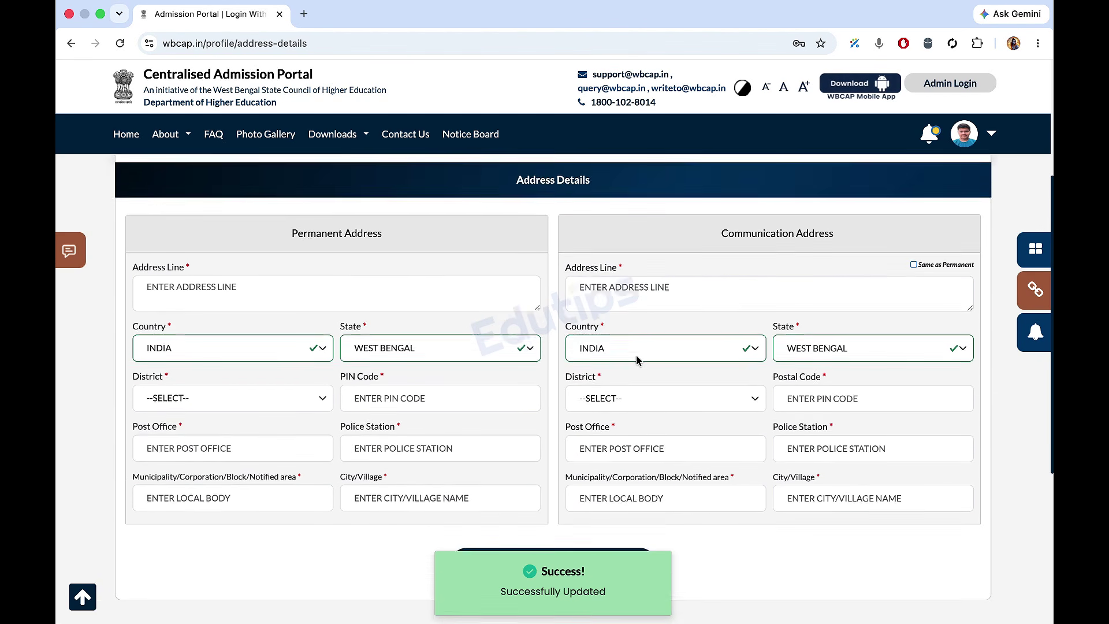
pyautogui.scroll(-5, 637, 359)
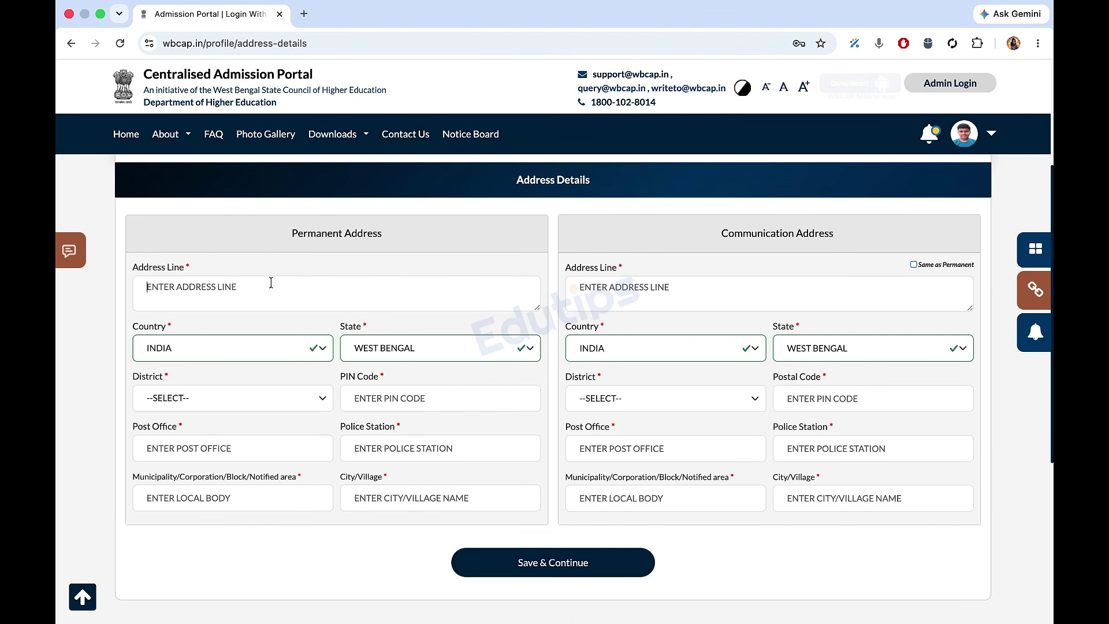
# - Enter the permanent address and make the communication address Same as Permanent
pyautogui.click(270, 283)
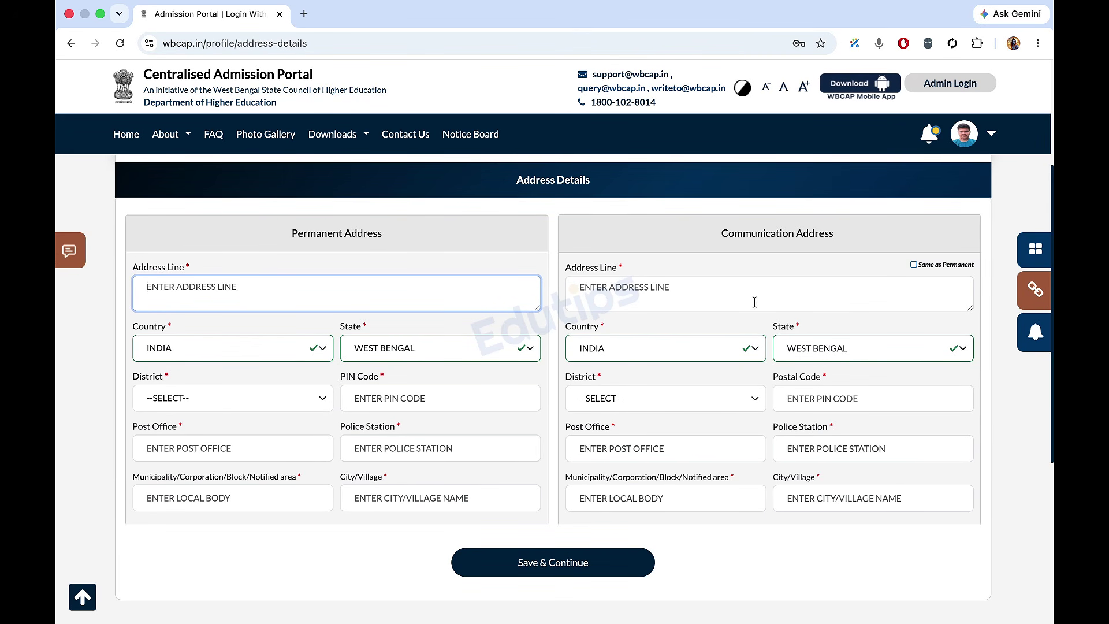
pyautogui.click(914, 266)
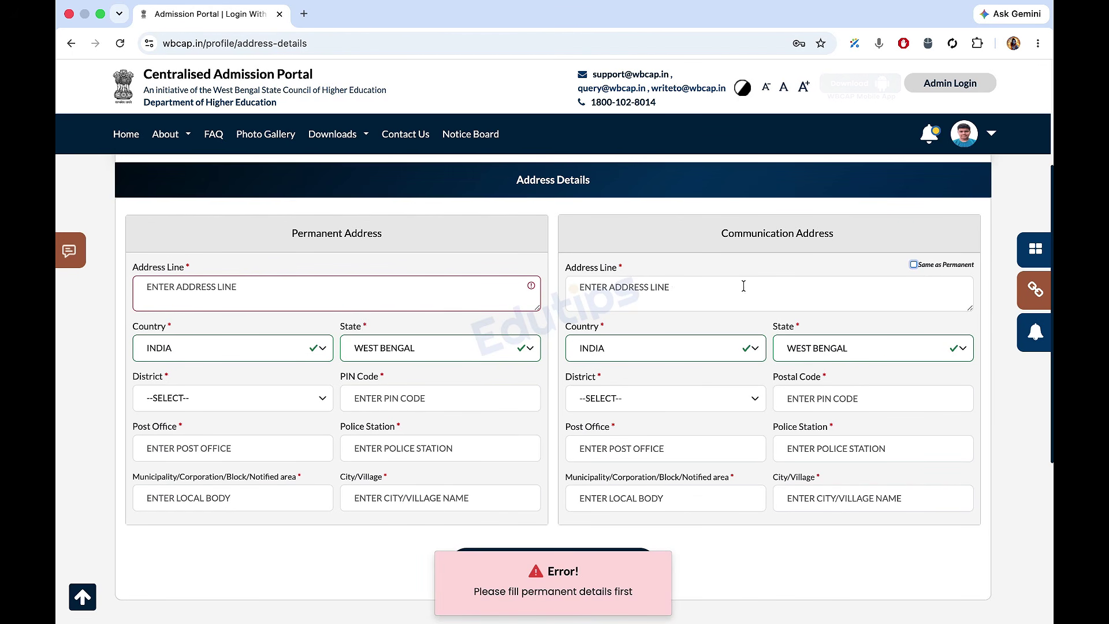
pyautogui.click(335, 297)
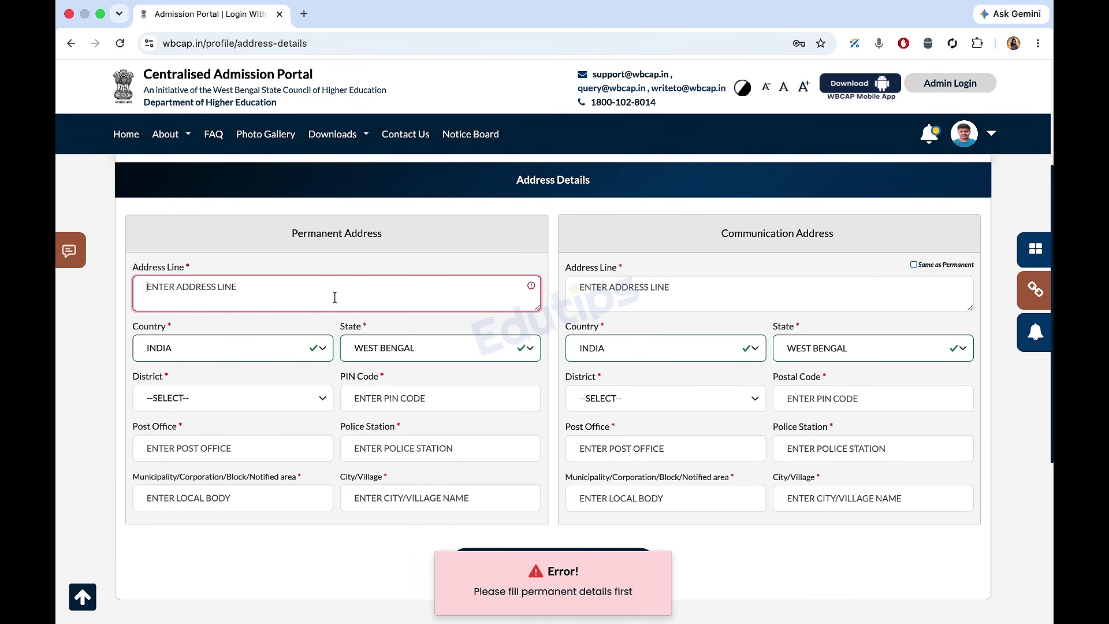
pyautogui.write('69/')
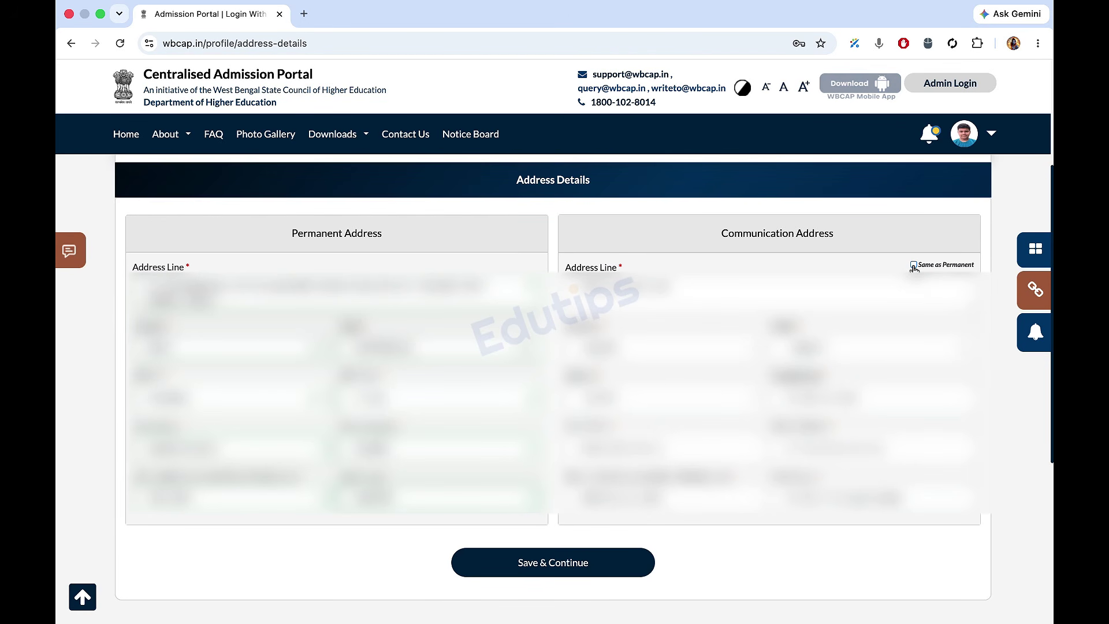
pyautogui.click(913, 265)
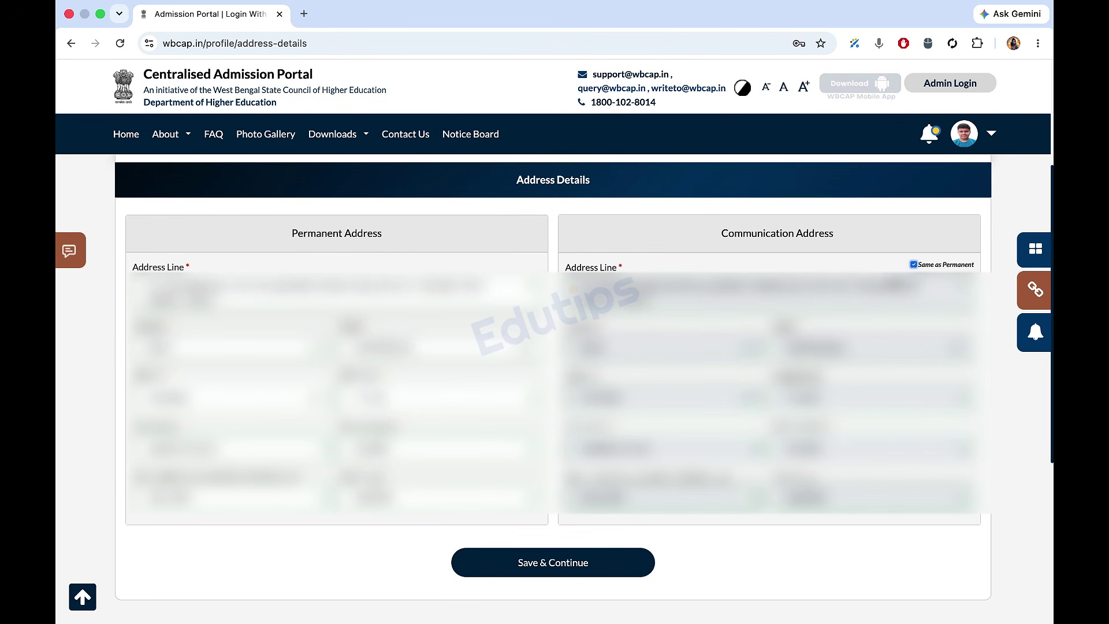
# - Save the address details and move down the Additional Information form to Annual Income
pyautogui.click(518, 571)
pyautogui.click(669, 127)
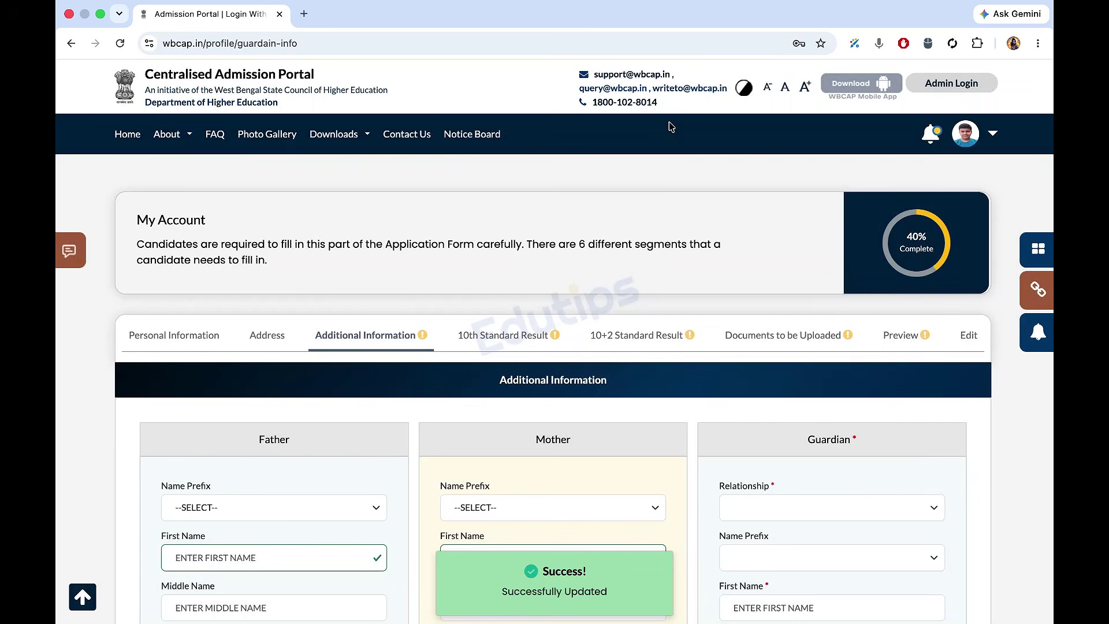
pyautogui.scroll(-3, 410, 439)
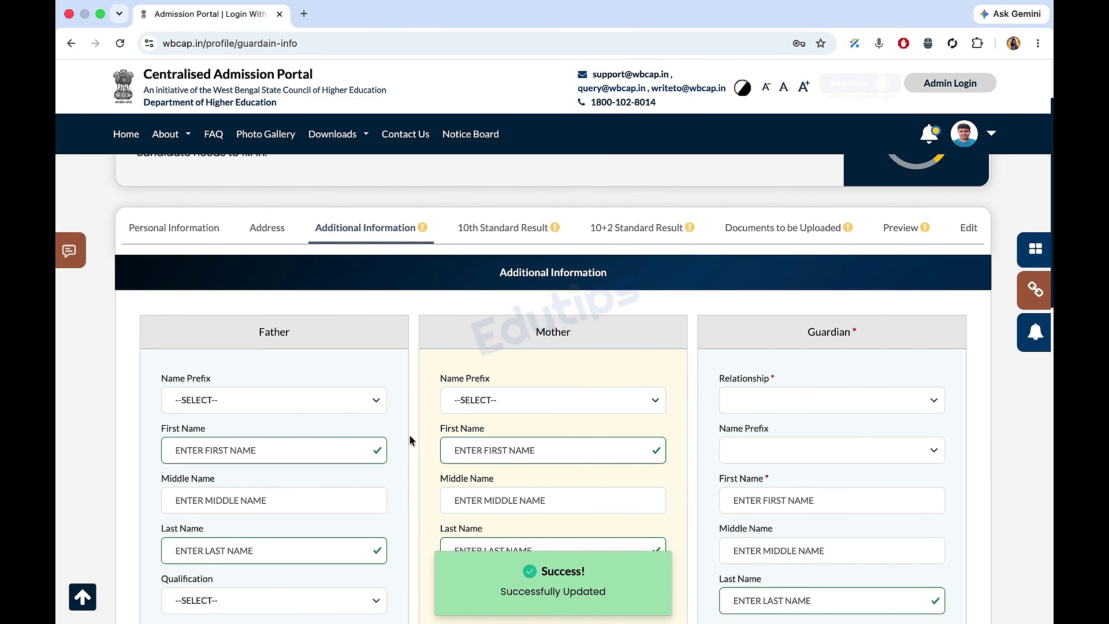
pyautogui.scroll(-1, 411, 440)
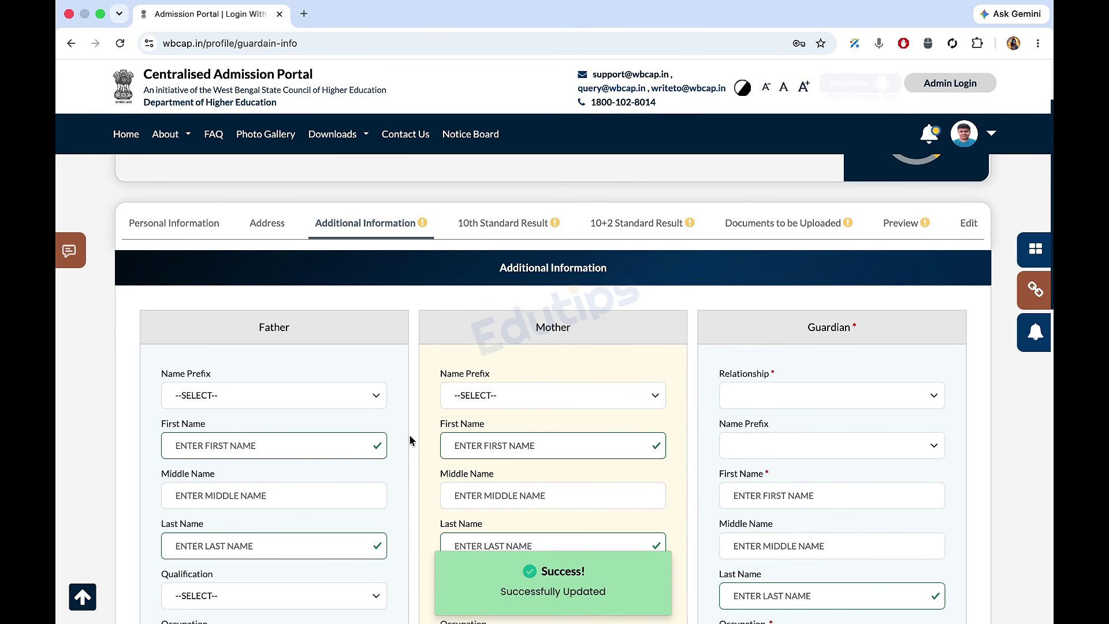
pyautogui.scroll(-1, 411, 440)
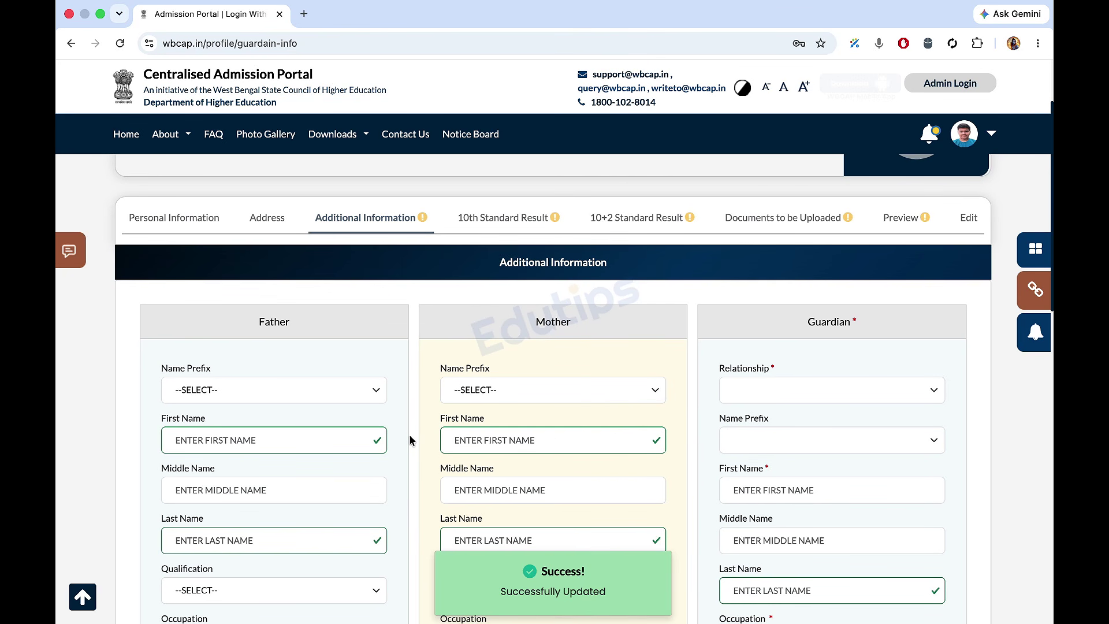
pyautogui.scroll(-1, 411, 440)
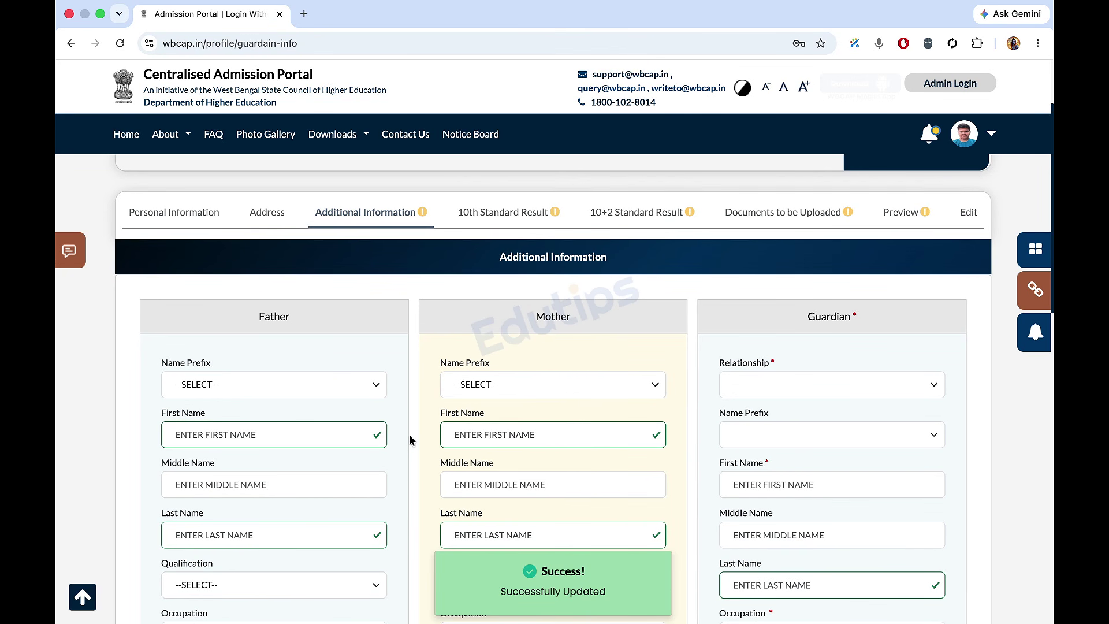
pyautogui.scroll(-1, 411, 440)
pyautogui.scroll(-1, 411, 440)
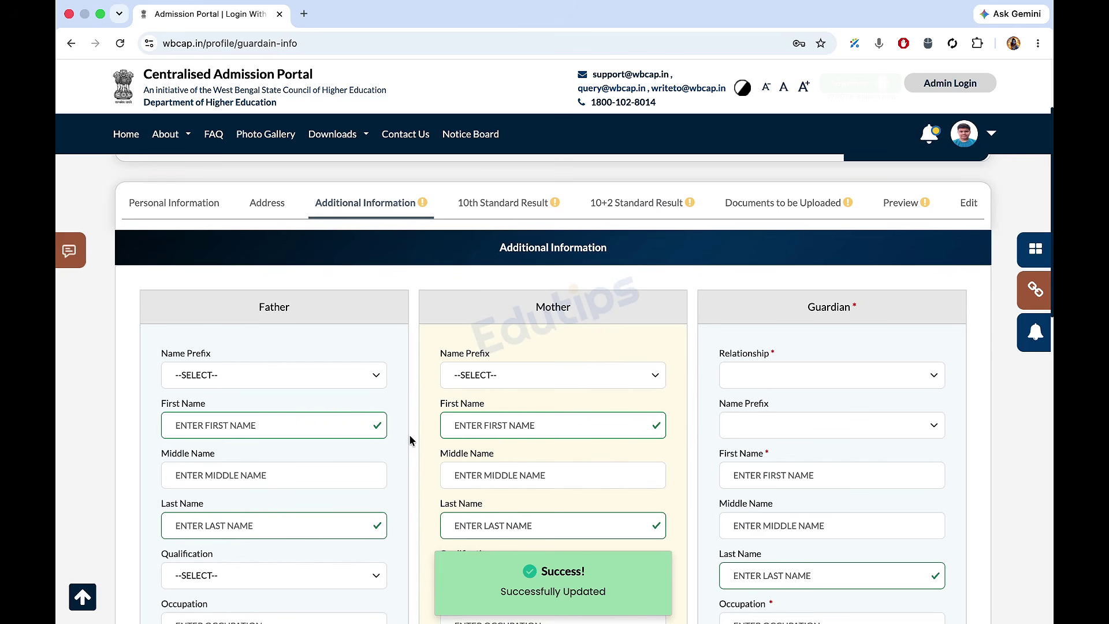
pyautogui.scroll(-1, 411, 440)
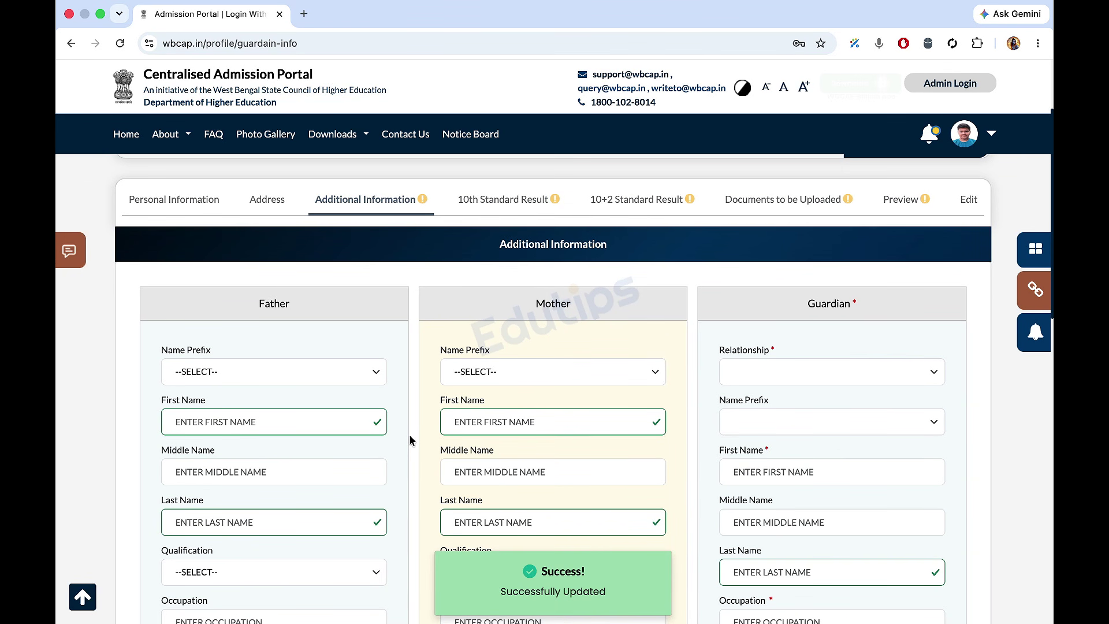
pyautogui.scroll(-1, 412, 440)
pyautogui.scroll(-1, 411, 440)
pyautogui.scroll(-1, 412, 440)
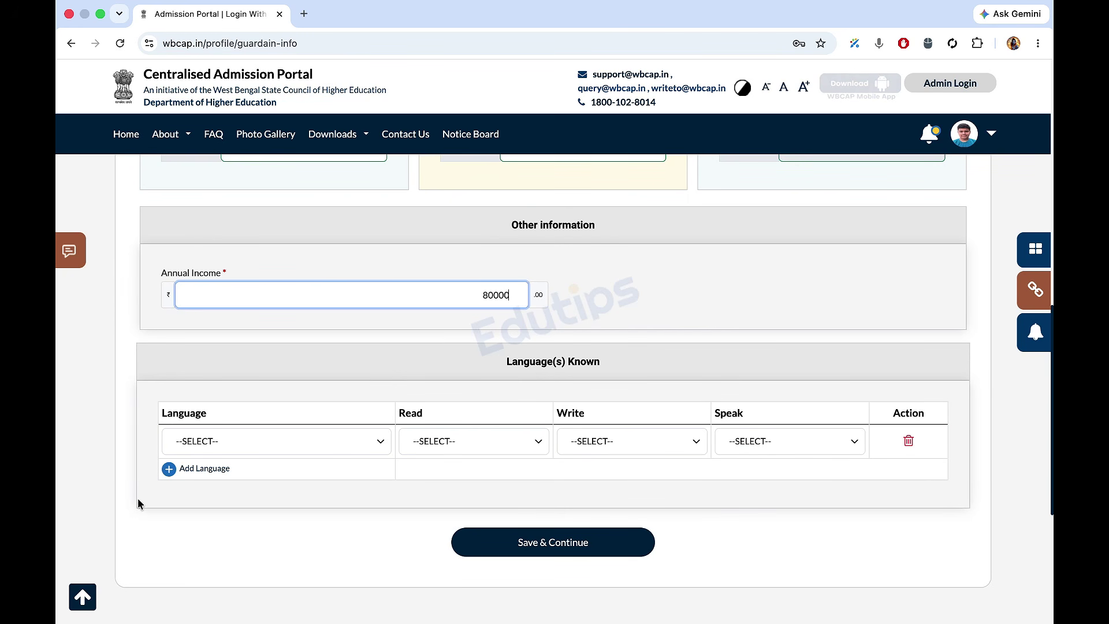
# - Add BENGALI (BANGLA) as a known language and mark it readable
pyautogui.press('capslock')
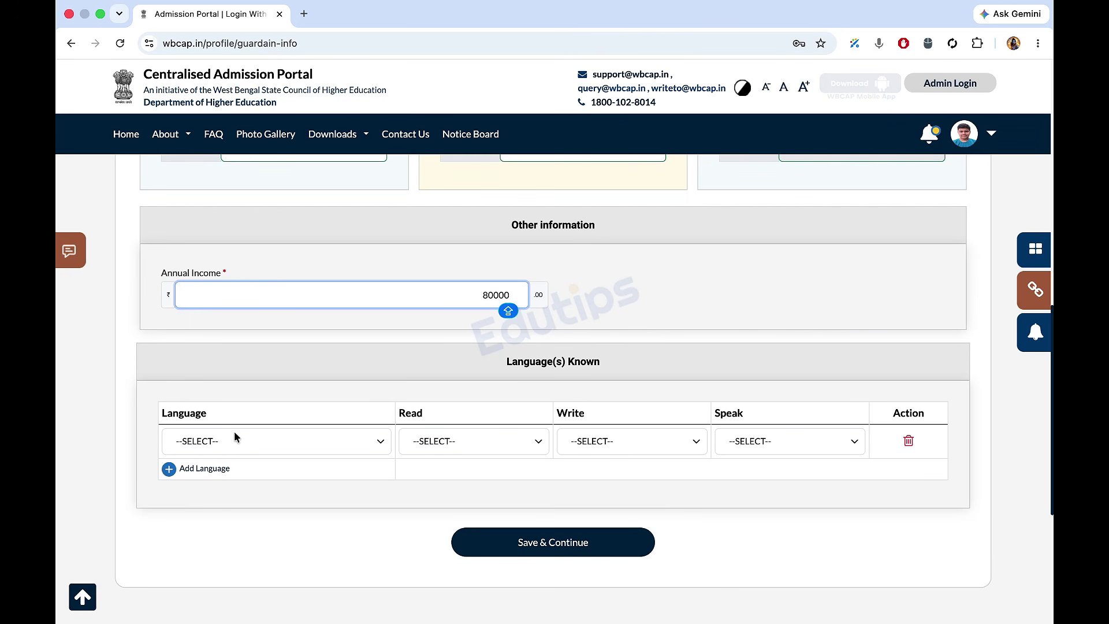
pyautogui.click(236, 436)
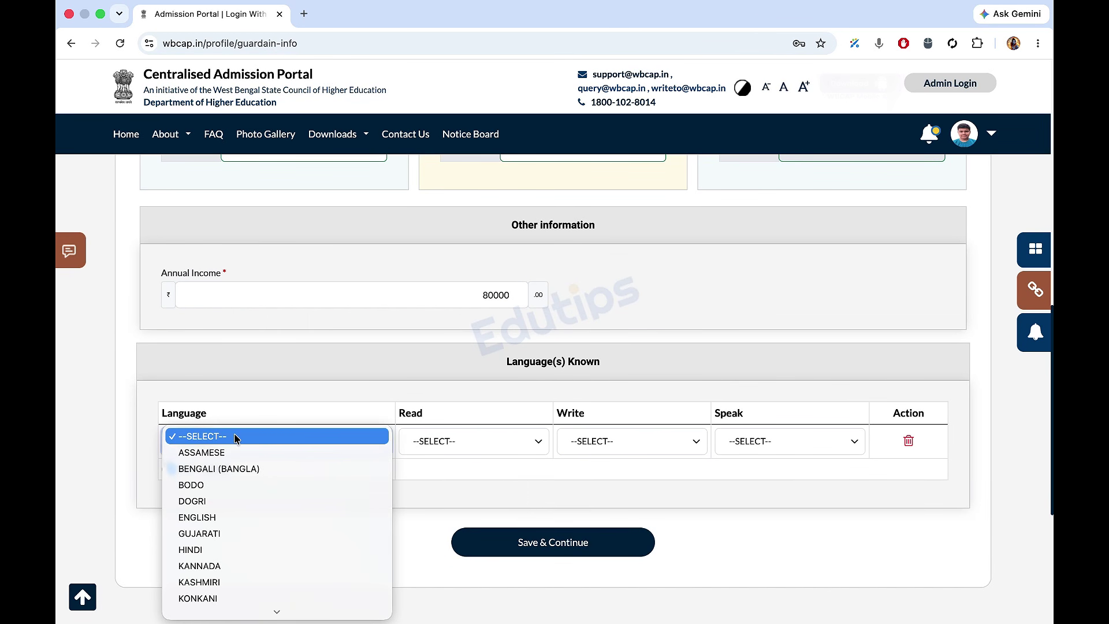
pyautogui.click(237, 465)
pyautogui.click(459, 441)
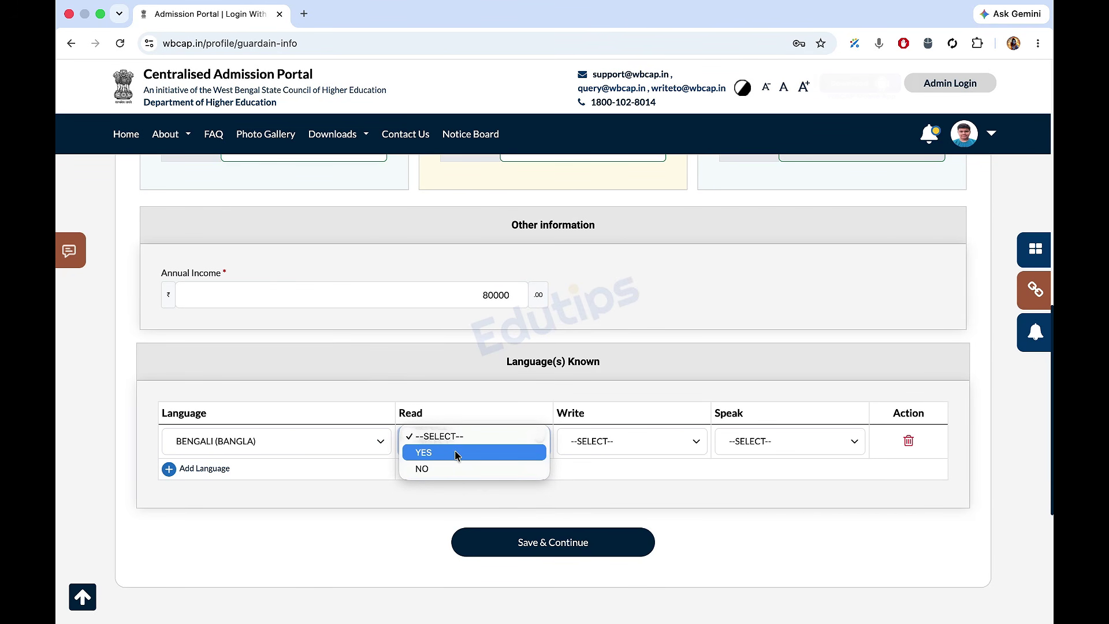
pyautogui.click(456, 453)
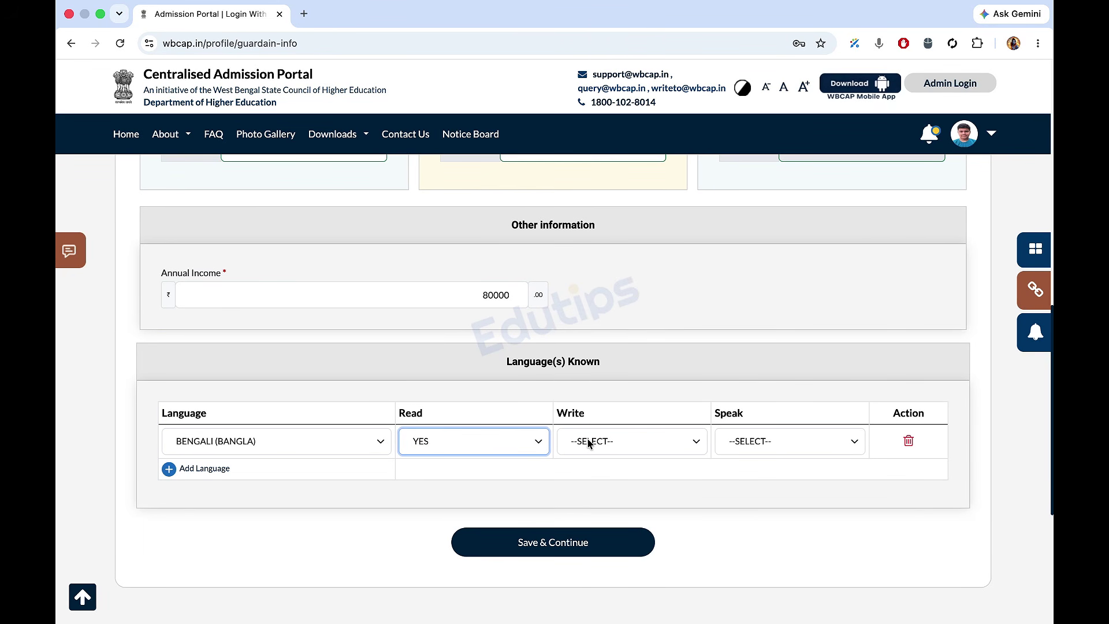
# - Set Bengali's write ability, mark it spoken, and save the additional information
pyautogui.click(589, 443)
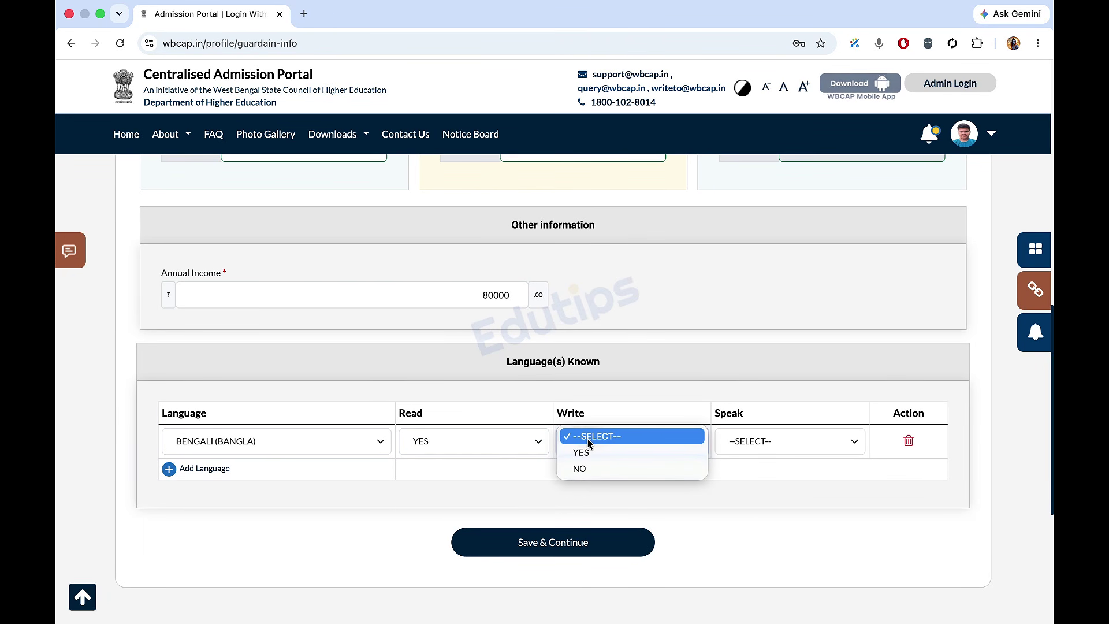
pyautogui.click(581, 468)
pyautogui.click(741, 444)
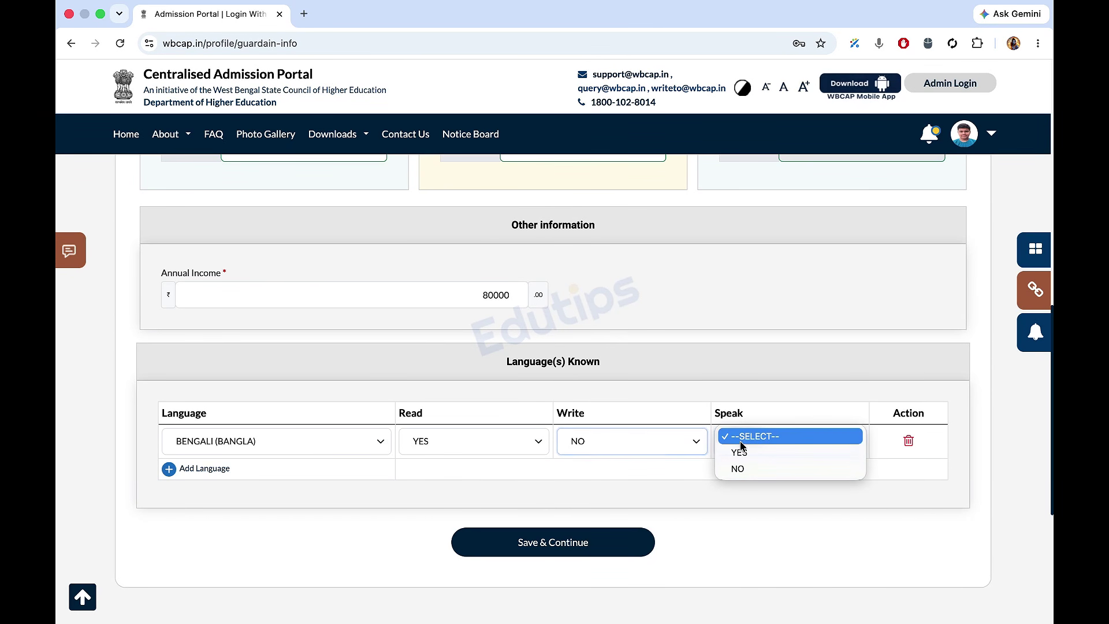
pyautogui.click(654, 449)
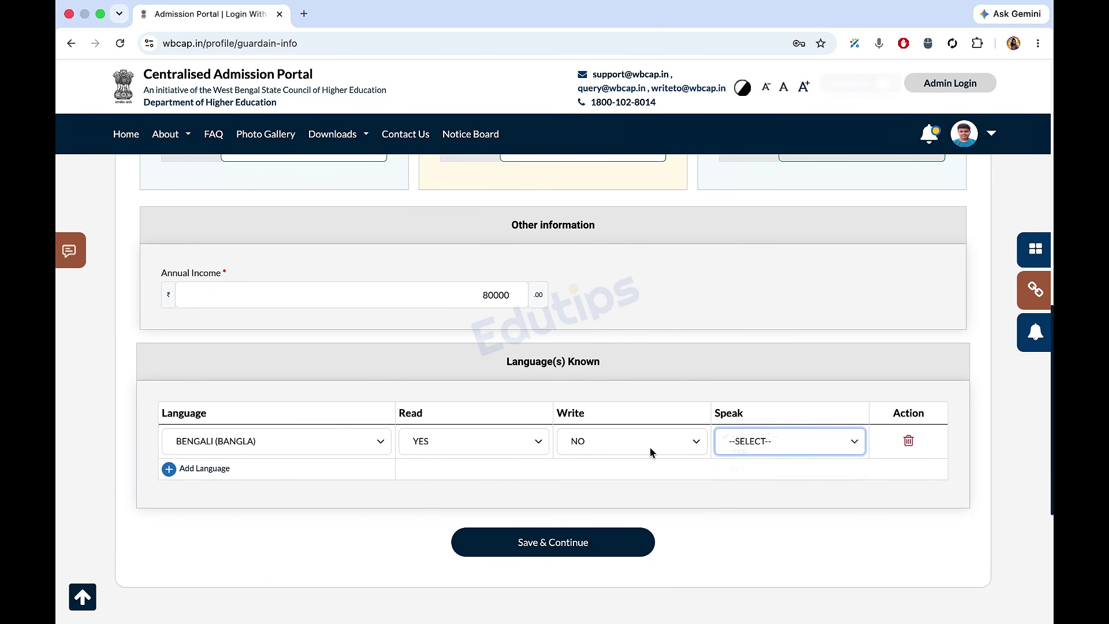
pyautogui.click(654, 448)
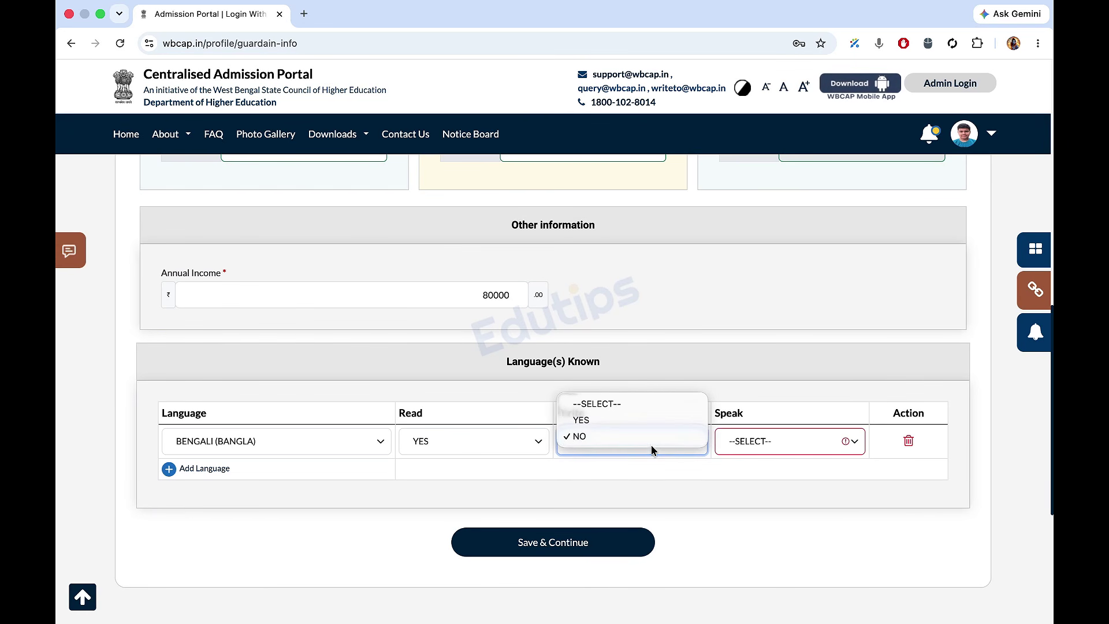
pyautogui.click(730, 460)
pyautogui.click(744, 442)
pyautogui.click(746, 454)
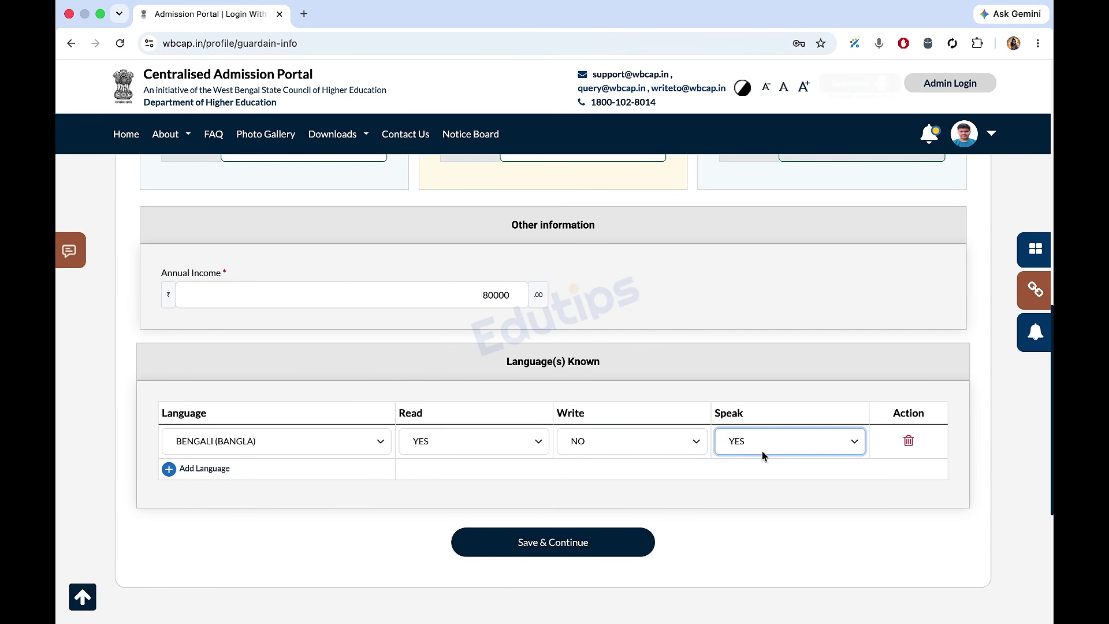
pyautogui.click(557, 543)
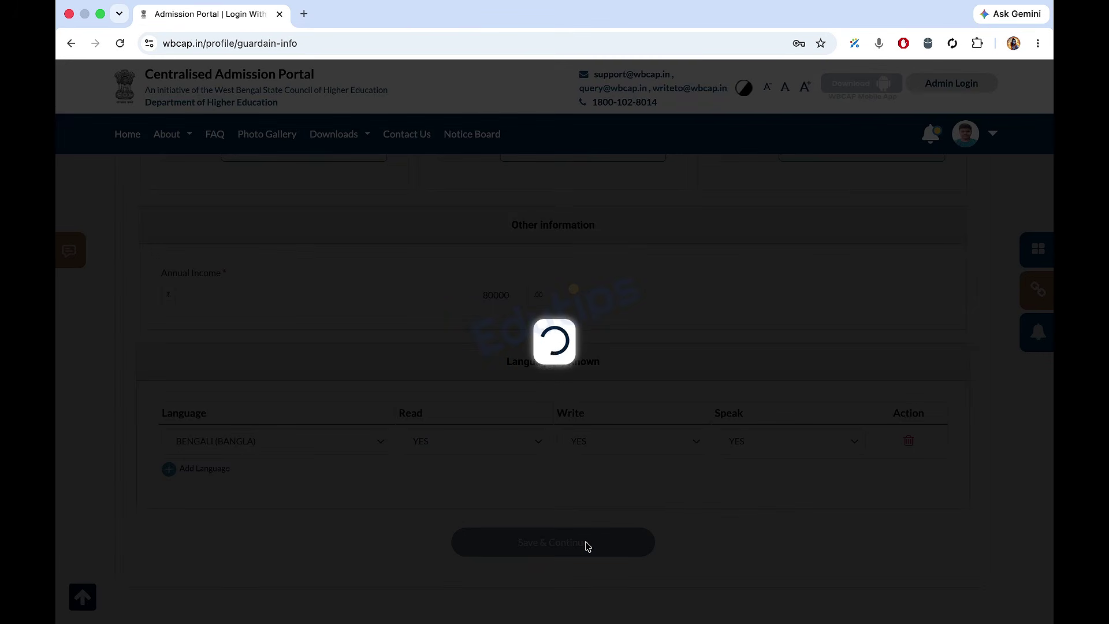
# - Mark the 10th exam passed in 2024 with BENGALI as the medium of instruction
pyautogui.click(667, 128)
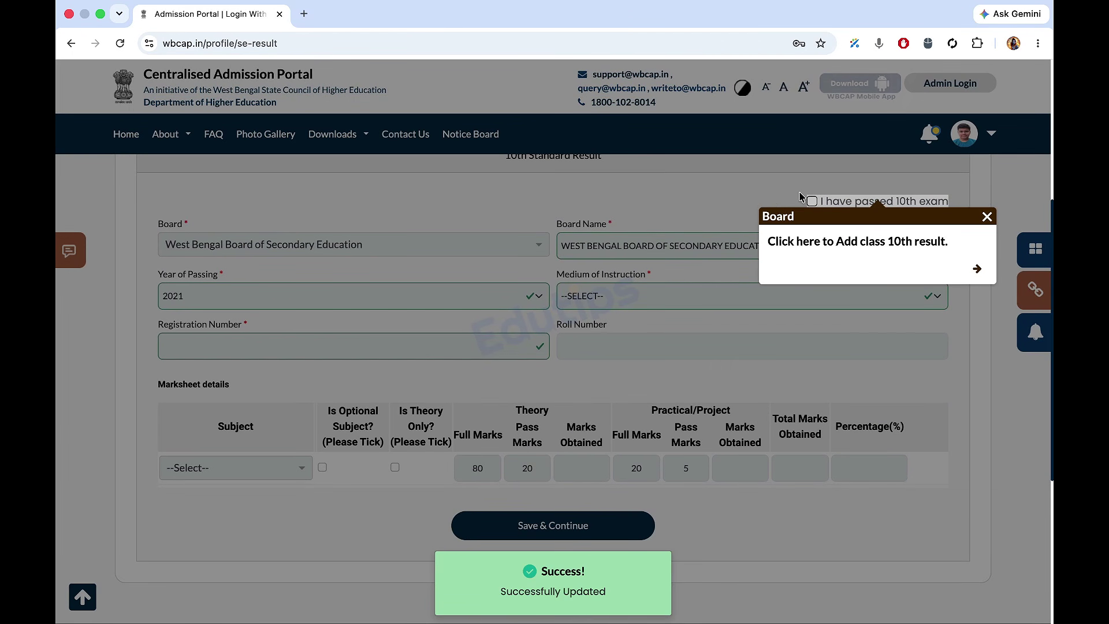
pyautogui.click(986, 217)
pyautogui.click(811, 201)
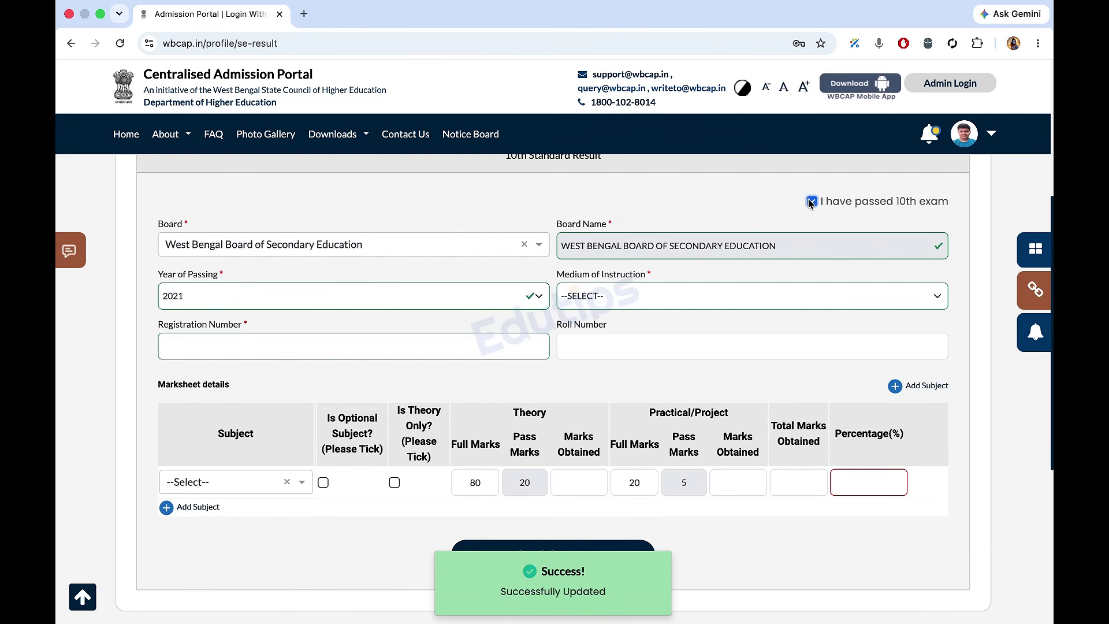
pyautogui.click(349, 298)
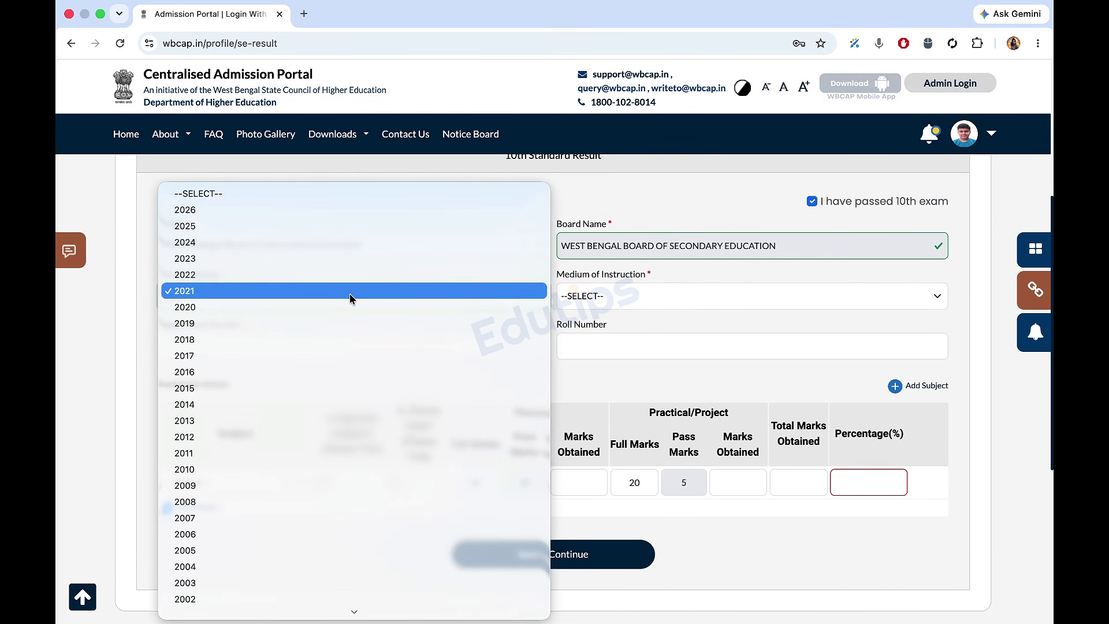
pyautogui.click(334, 248)
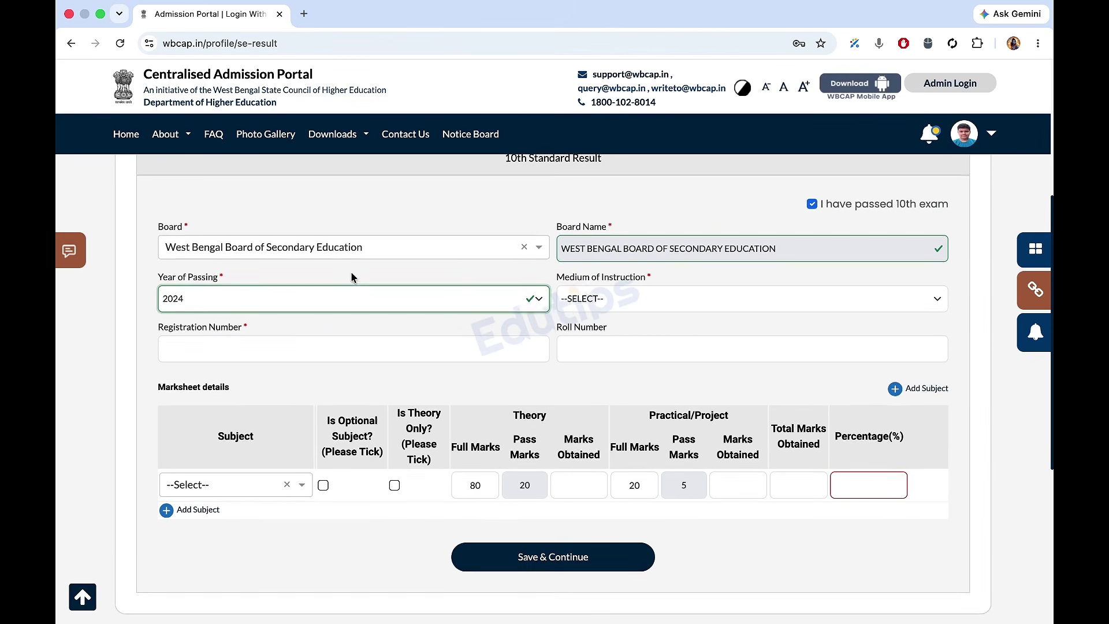
pyautogui.scroll(1, 502, 294)
pyautogui.click(600, 329)
pyautogui.click(602, 343)
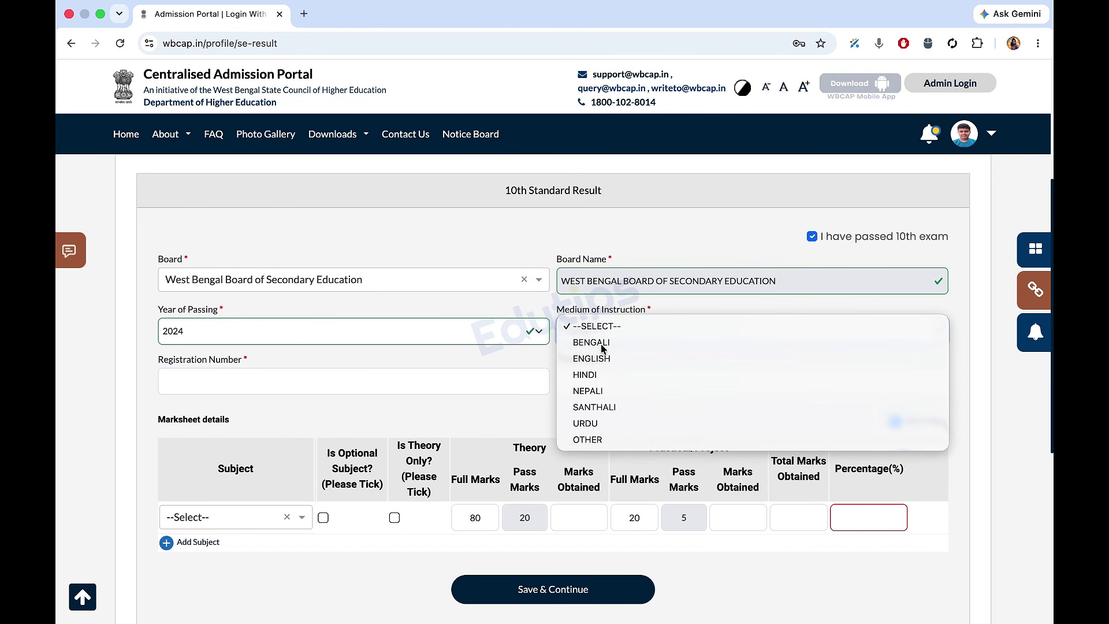
pyautogui.click(420, 389)
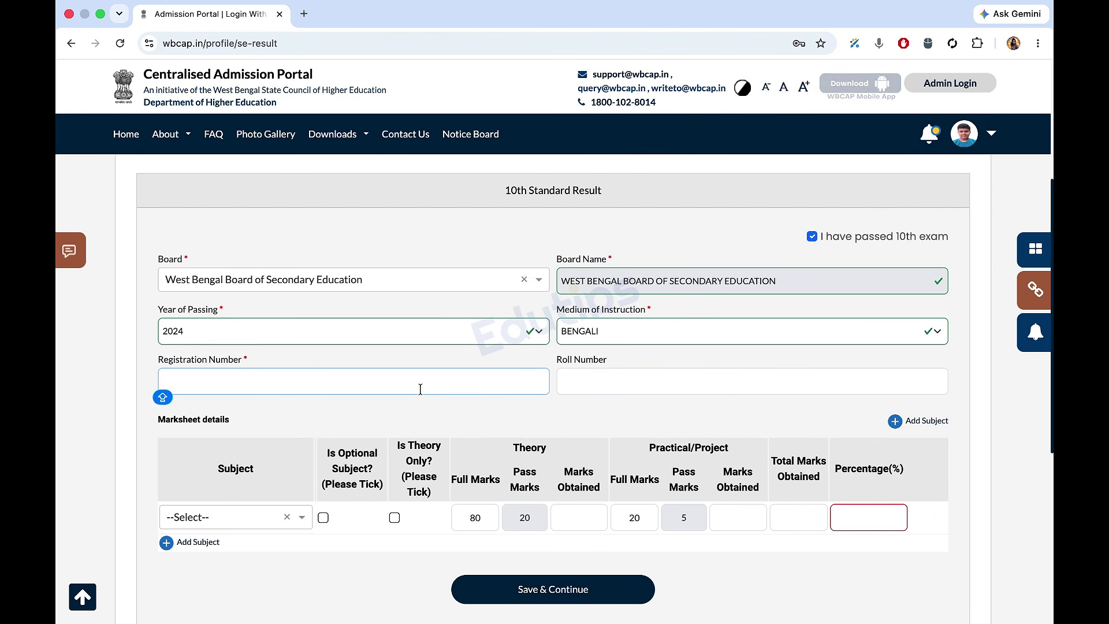
# - Set the first 10th subject to WB-SE - Bengali with language type 1st Lang
pyautogui.scroll(-2, 421, 388)
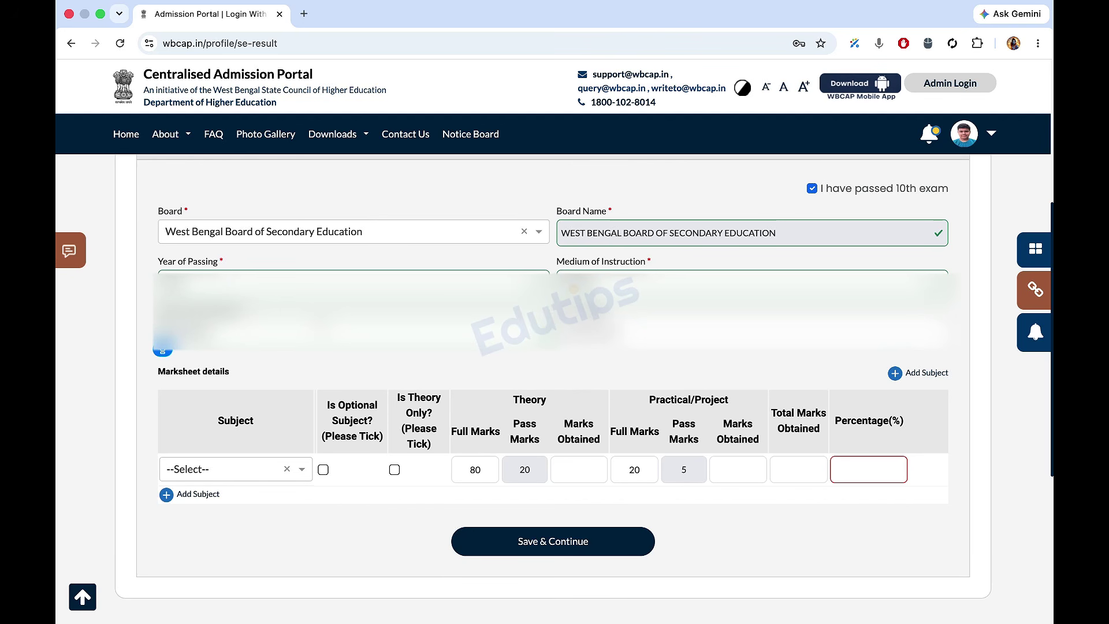
pyautogui.scroll(-1, 553, 377)
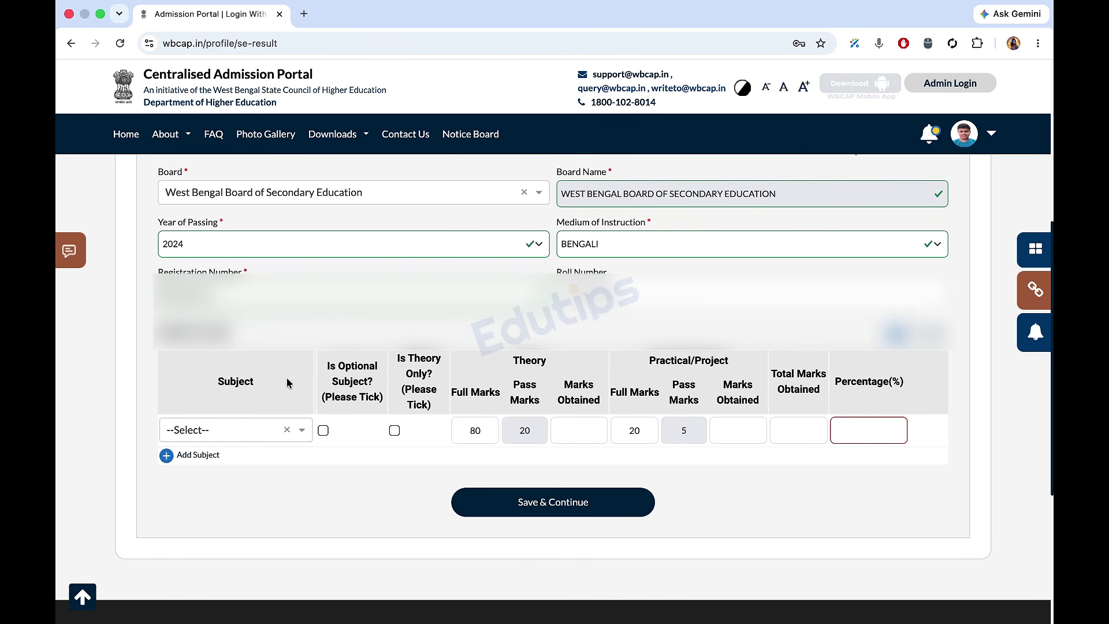
pyautogui.click(267, 432)
pyautogui.press('capslock')
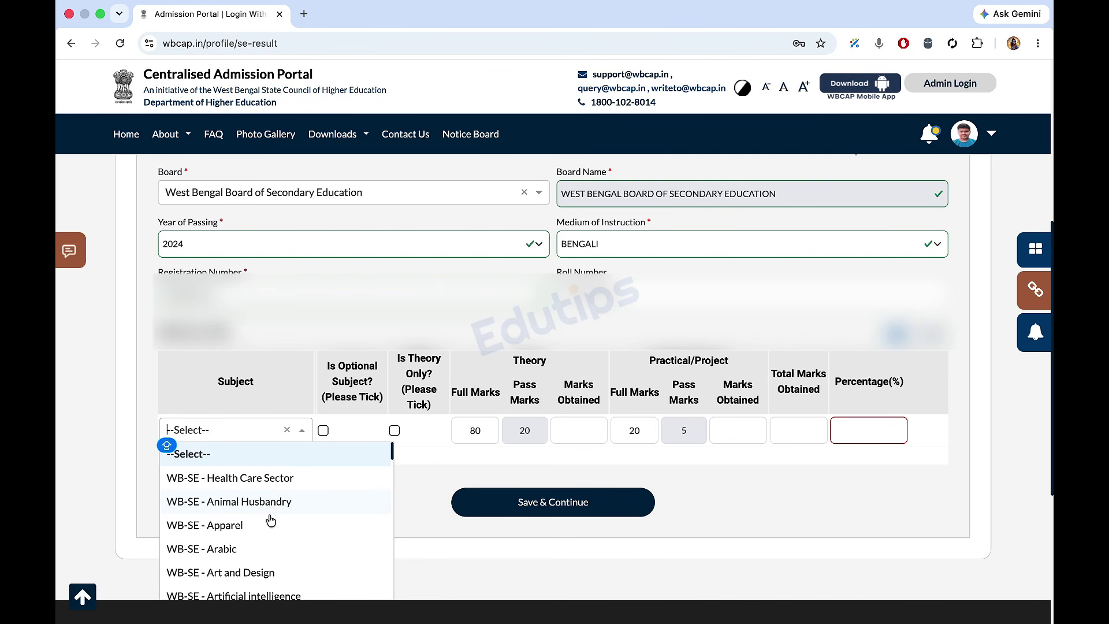
pyautogui.scroll(-3, 272, 524)
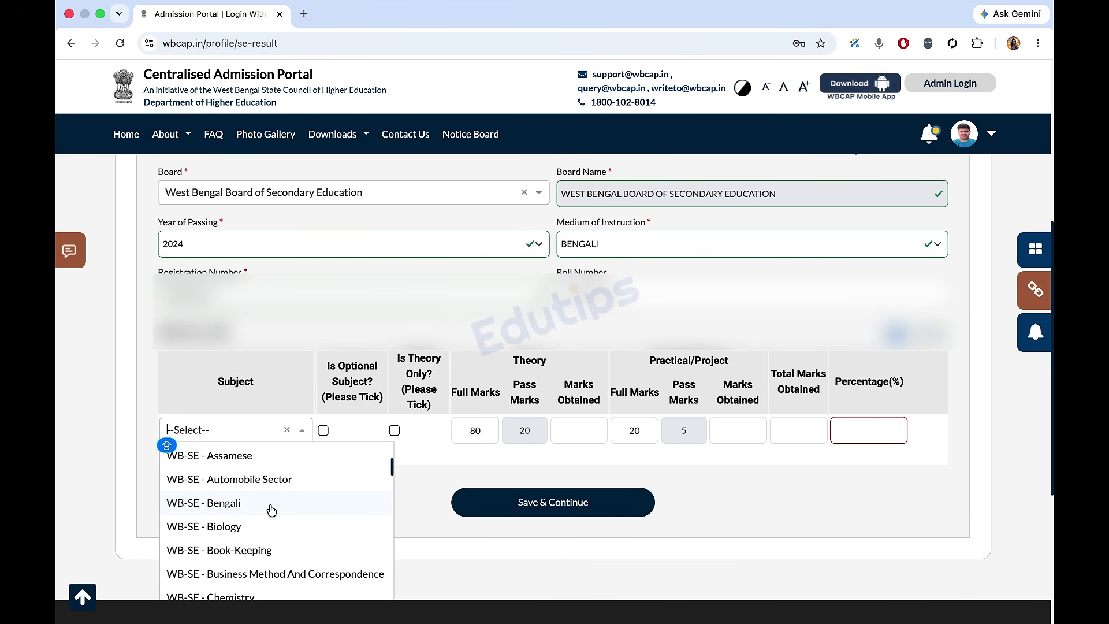
pyautogui.click(271, 509)
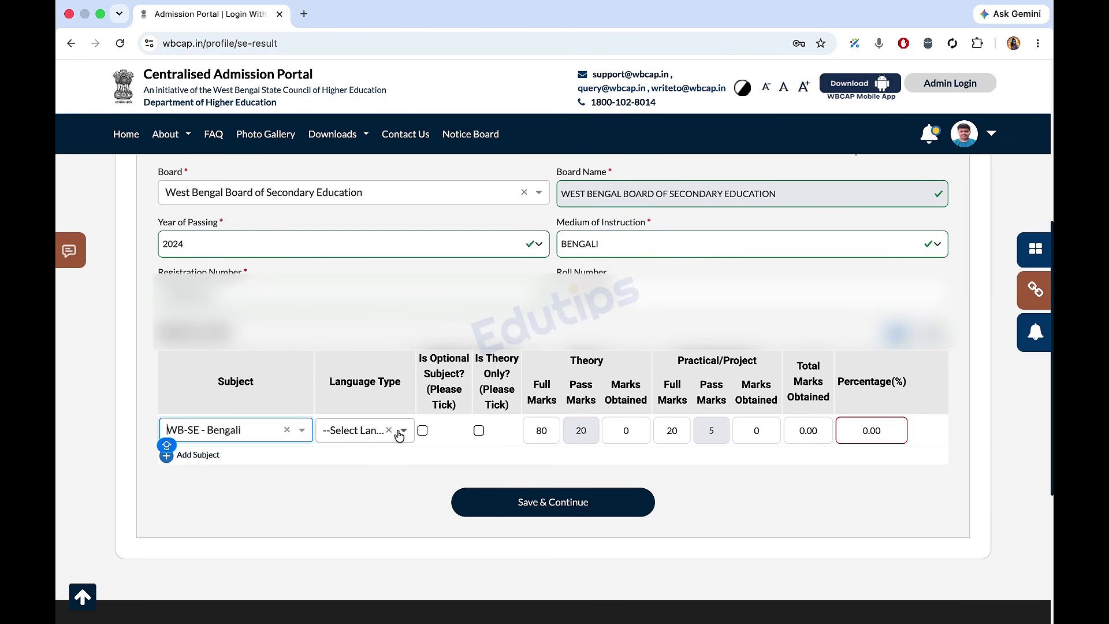
pyautogui.click(376, 432)
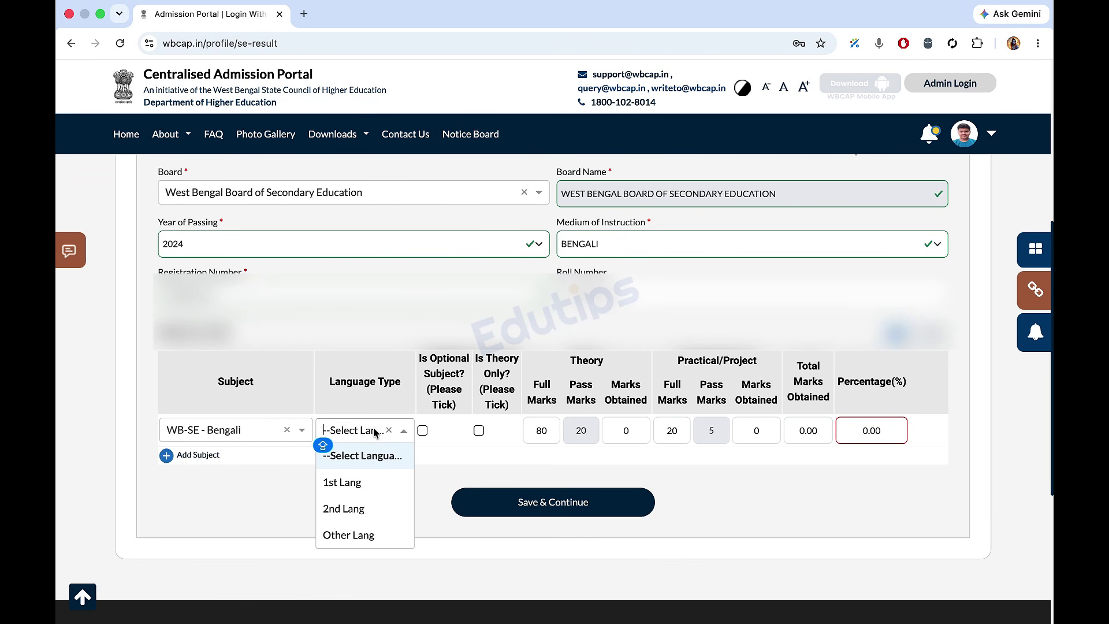
pyautogui.click(374, 490)
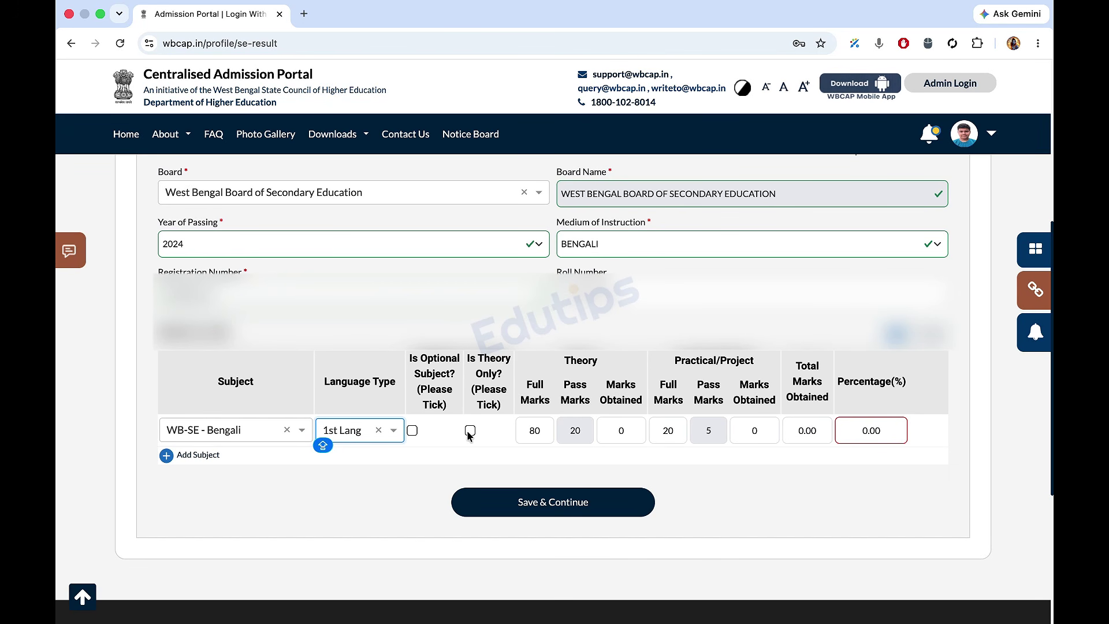
# - Change Bengali's full marks to 90 theory and 10 practical
pyautogui.click(531, 428)
pyautogui.moveTo(541, 429); pyautogui.dragTo(525, 429)
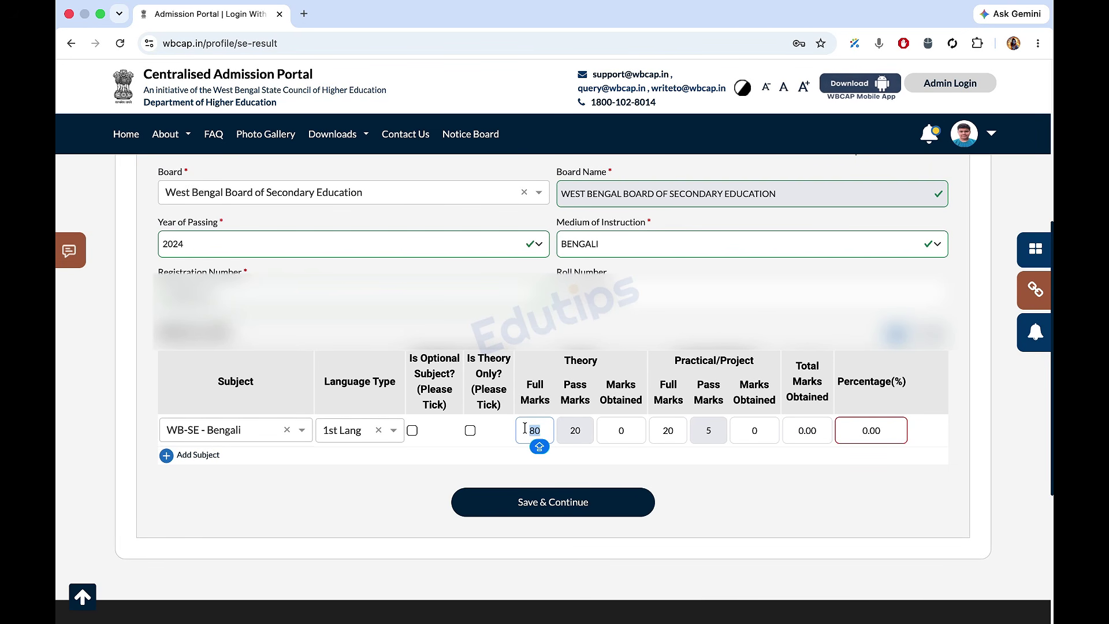
pyautogui.write('90')
pyautogui.click(577, 434)
pyautogui.click(626, 433)
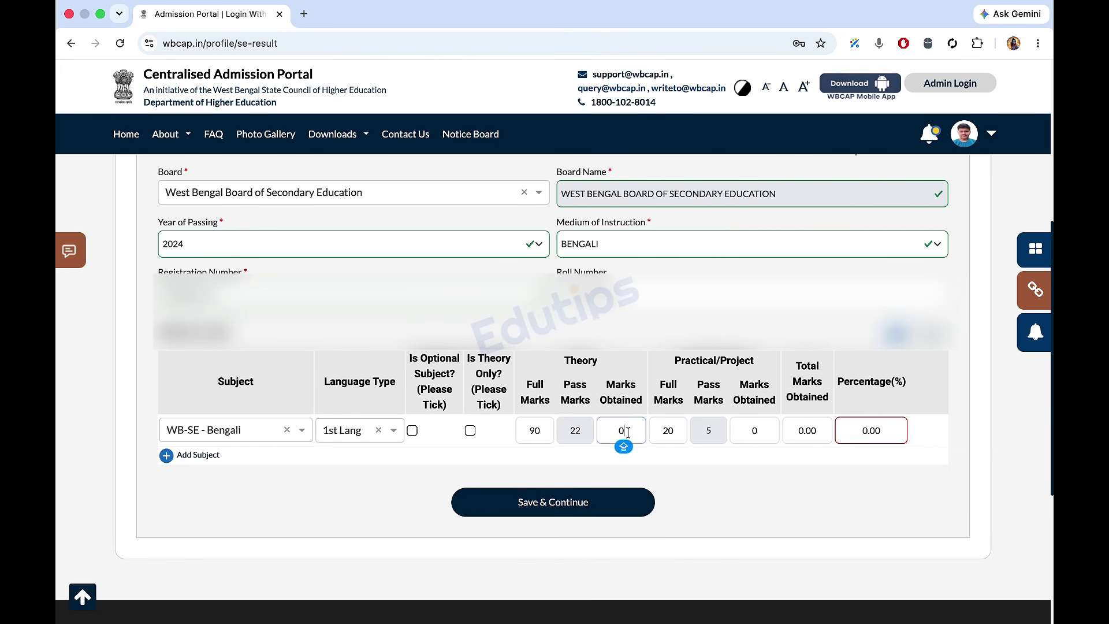
pyautogui.doubleClick(668, 430)
pyautogui.write('10')
pyautogui.click(628, 433)
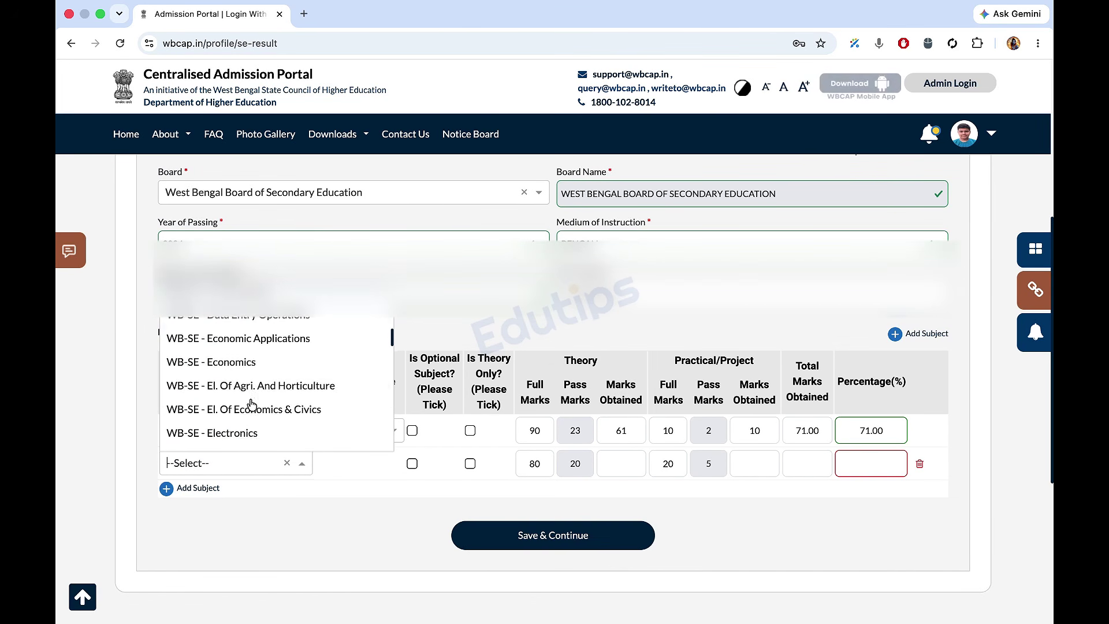
# - Add WB-SE - English as 2nd Lang with full marks 90 theory and 10 practical
pyautogui.click(231, 415)
pyautogui.click(359, 463)
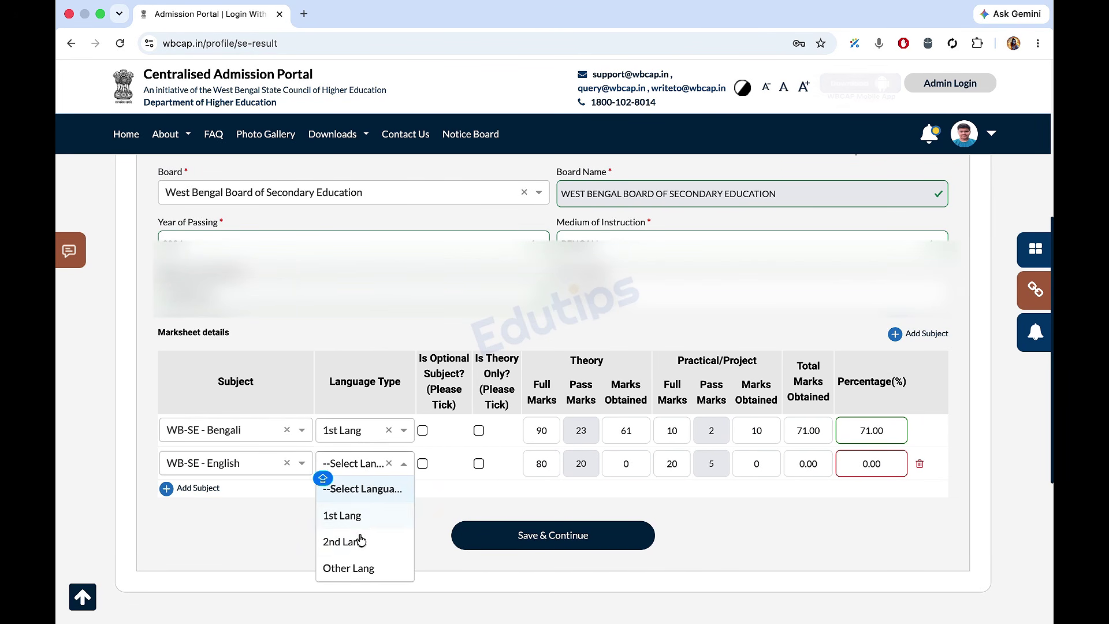
pyautogui.click(347, 543)
pyautogui.click(537, 463)
pyautogui.write('90')
pyautogui.click(615, 462)
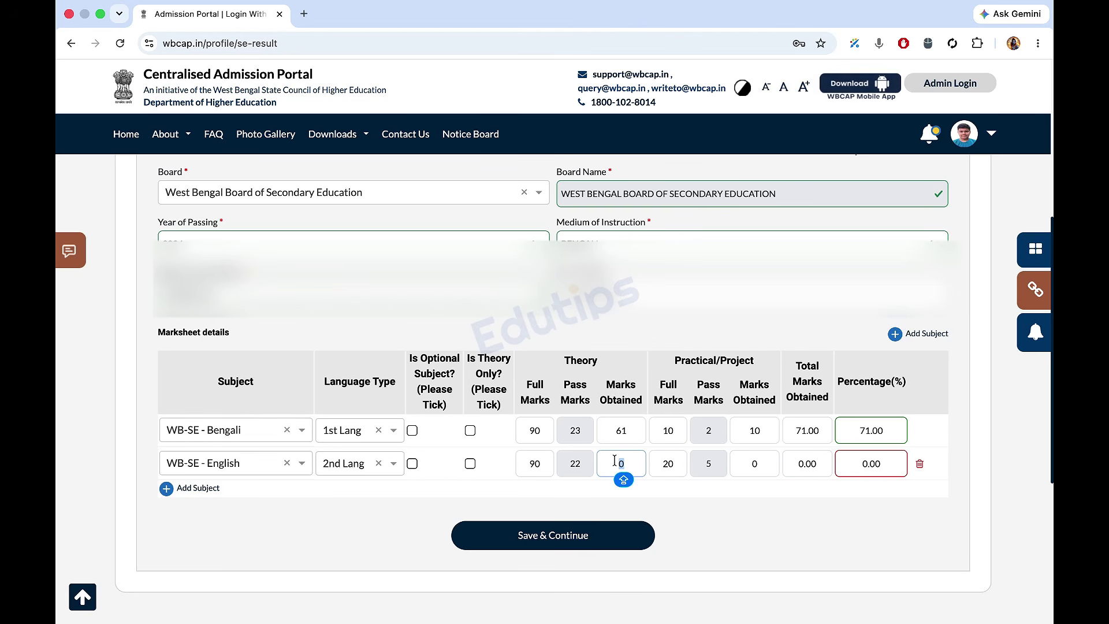
pyautogui.click(537, 463)
pyautogui.press('Tab')
pyautogui.press('Tab')
pyautogui.write('10')
# - Enter English's obtained marks, 71 theory and 10 practical, and add another subject row
pyautogui.click(609, 464)
pyautogui.write('71')
pyautogui.click(769, 453)
pyautogui.write('10')
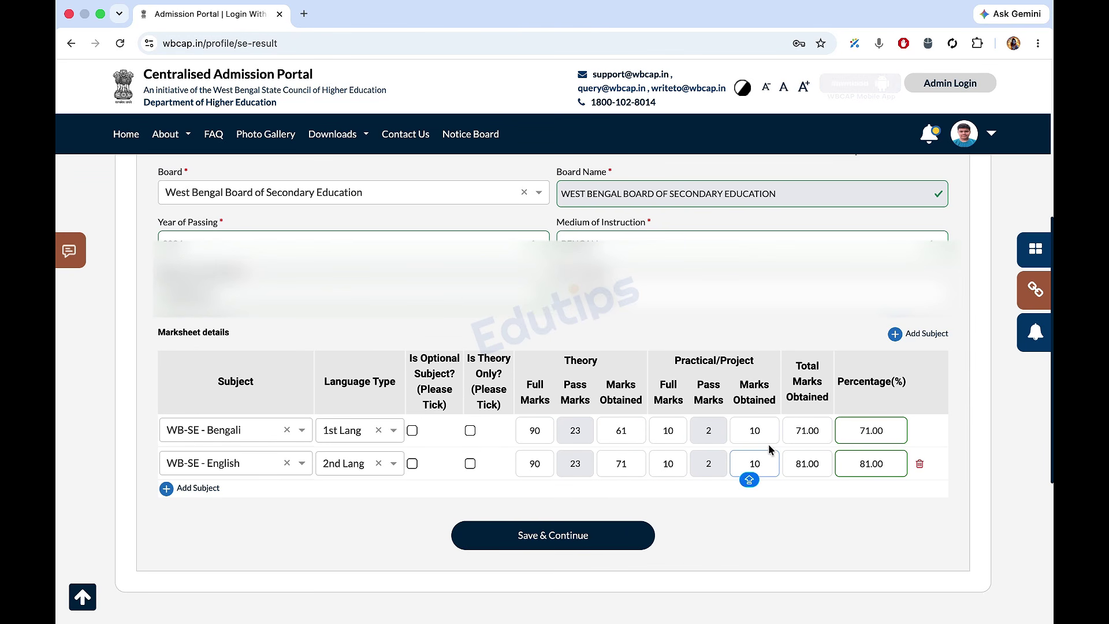
pyautogui.click(206, 488)
pyautogui.scroll(-5, 259, 403)
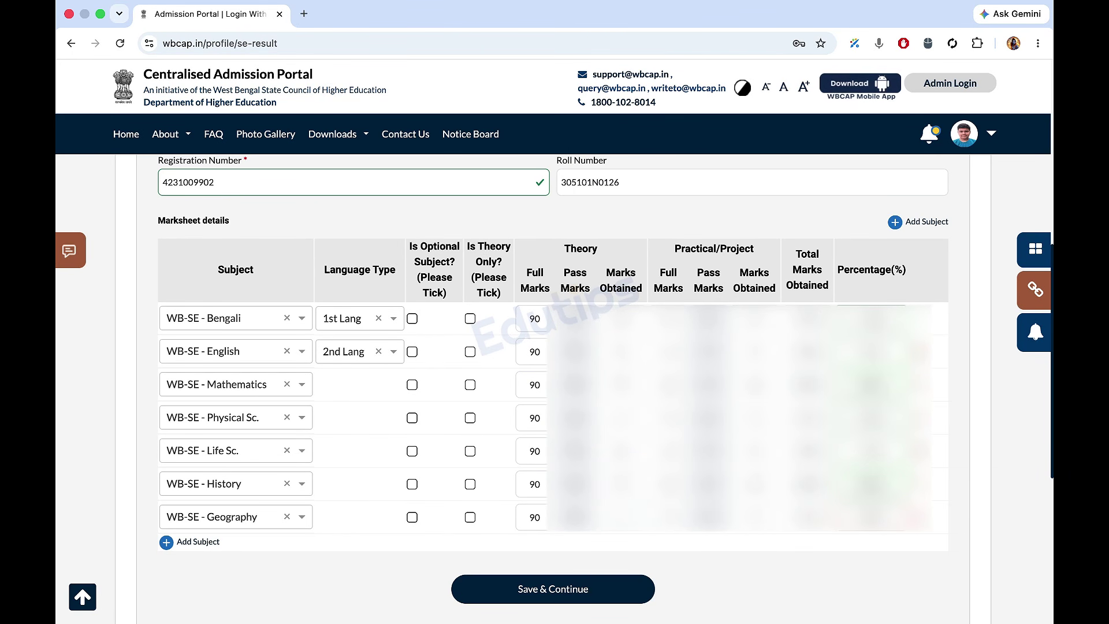
# - Correct the mark to 99 and save the seven-subject 10th marksheet
pyautogui.write('99')
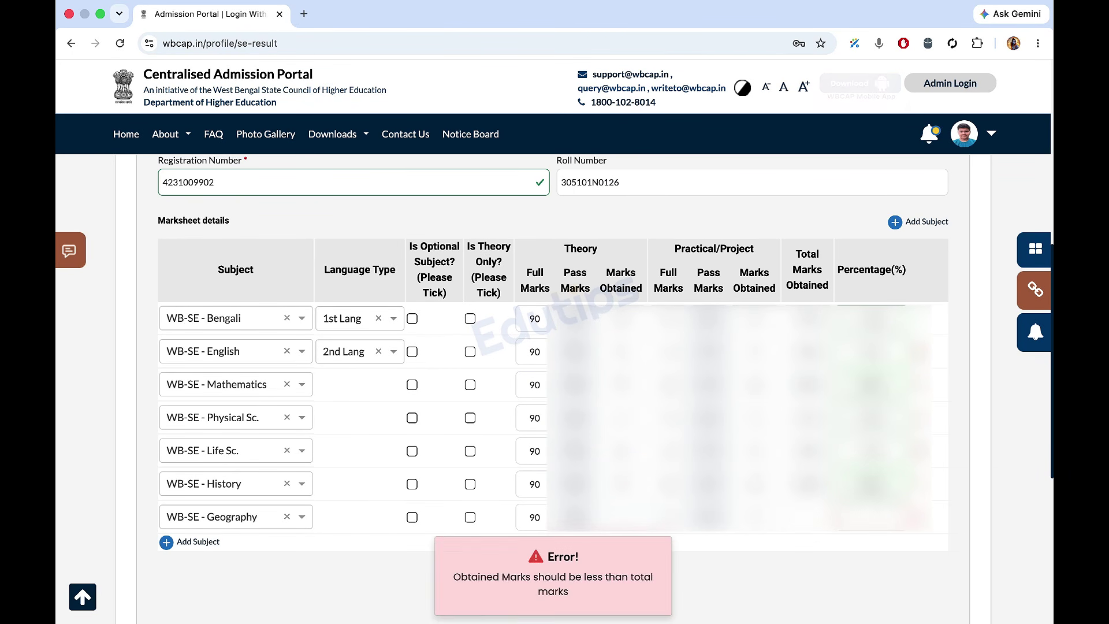
pyautogui.scroll(-2, 621, 532)
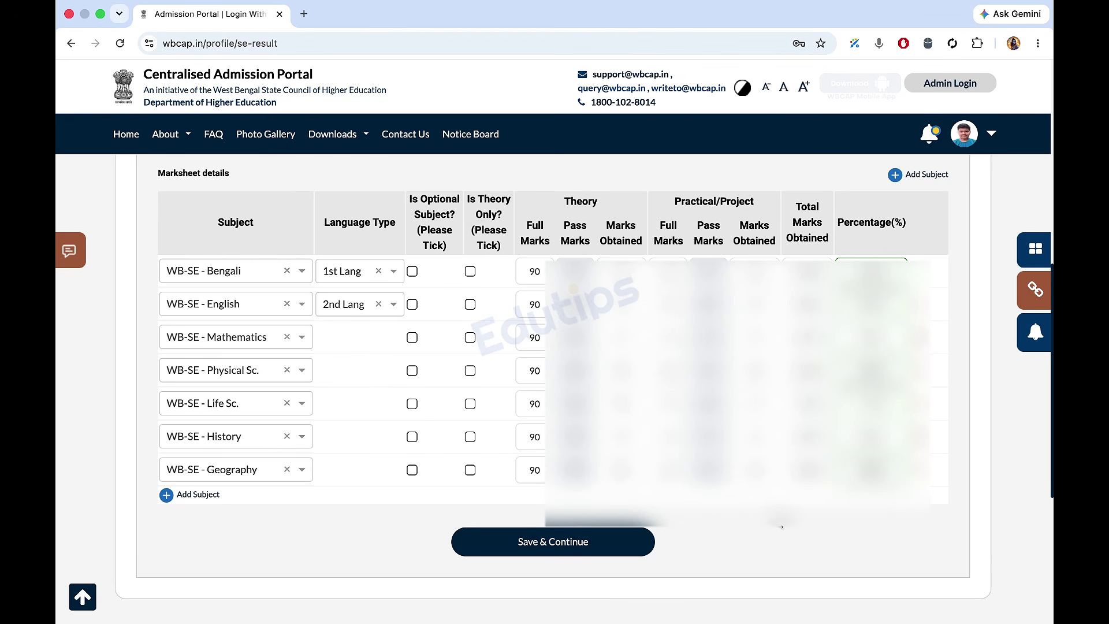
pyautogui.click(606, 543)
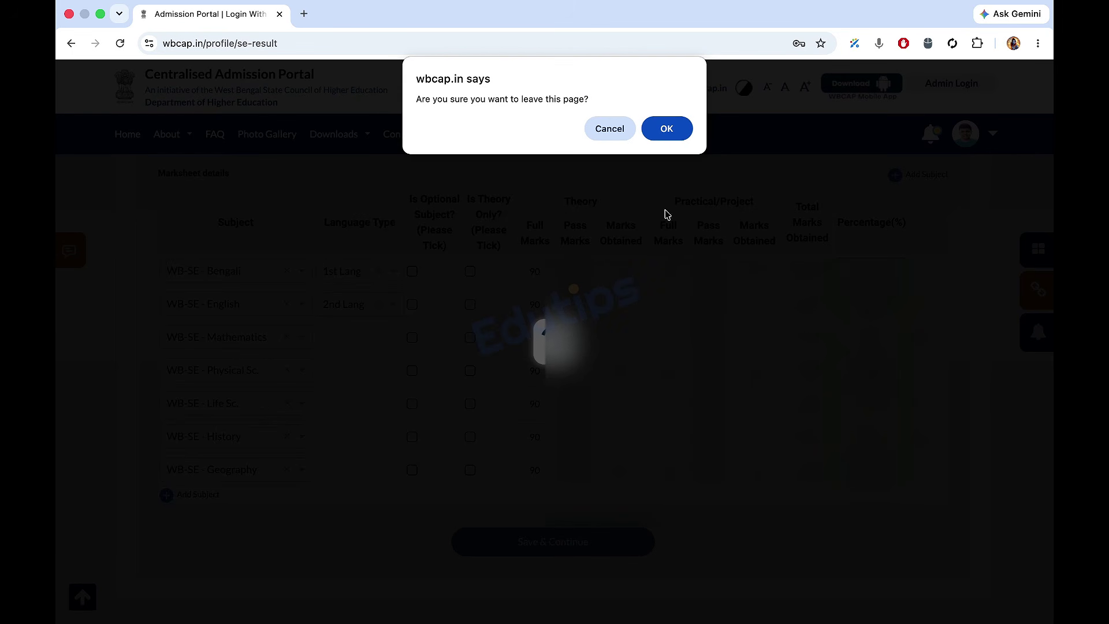
# - Confirm leaving the 10th page, then set the 10+2 medium to BENGALI and stream to COMMERCE
pyautogui.click(676, 123)
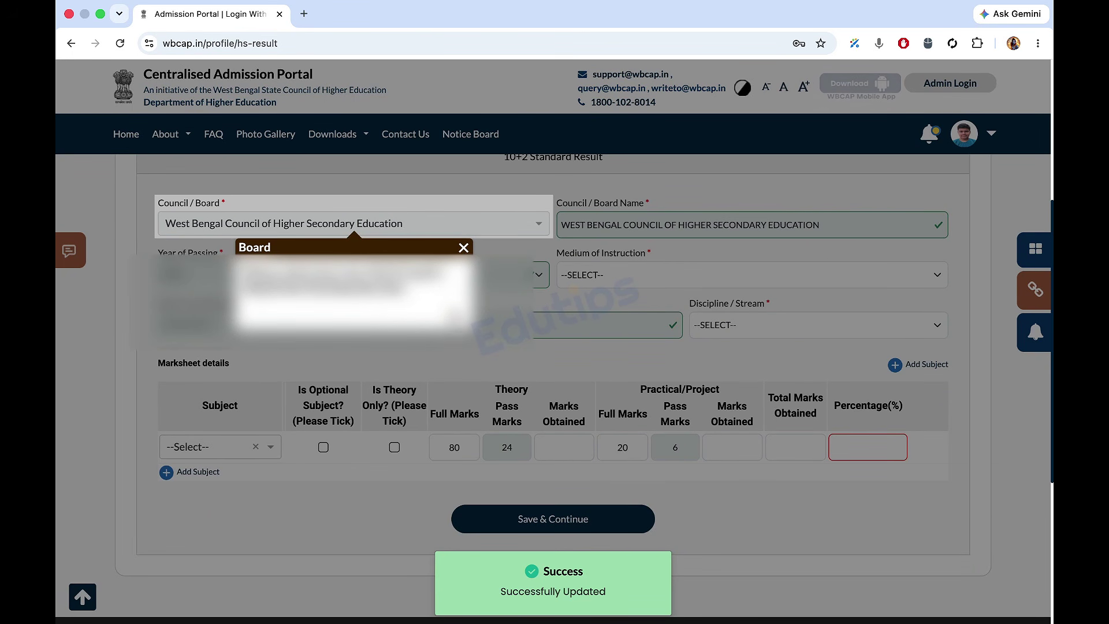
pyautogui.click(461, 248)
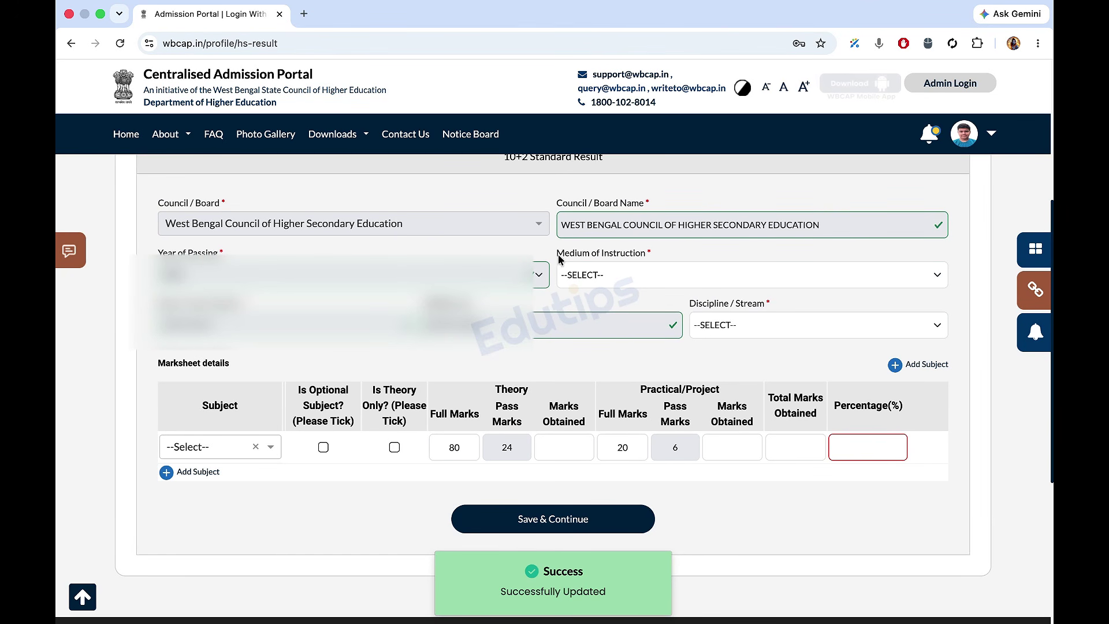
pyautogui.click(575, 282)
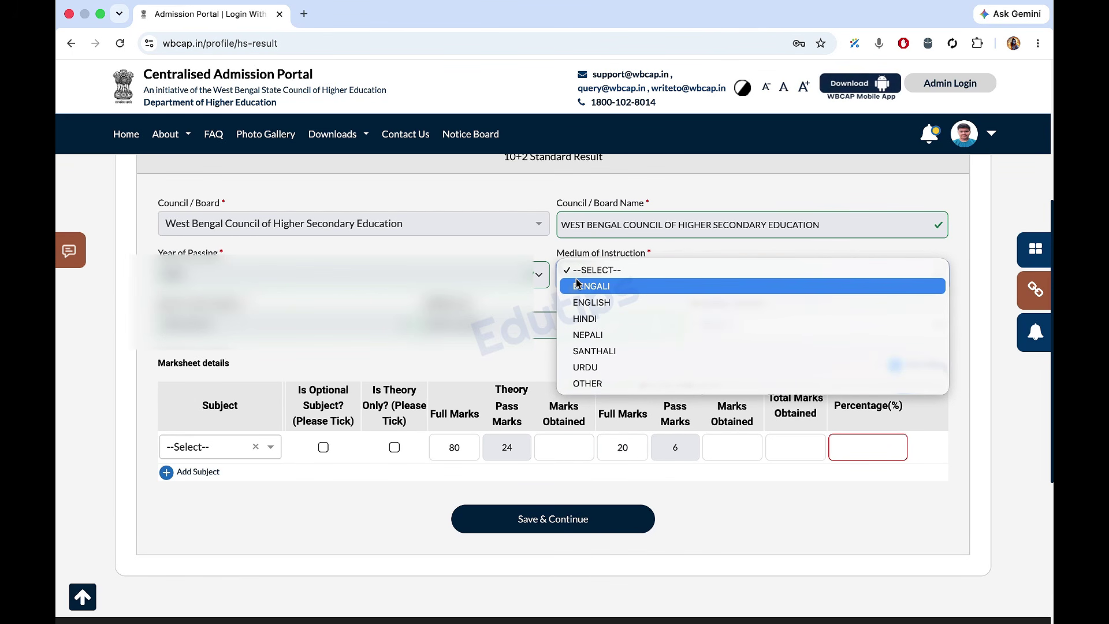
pyautogui.click(578, 285)
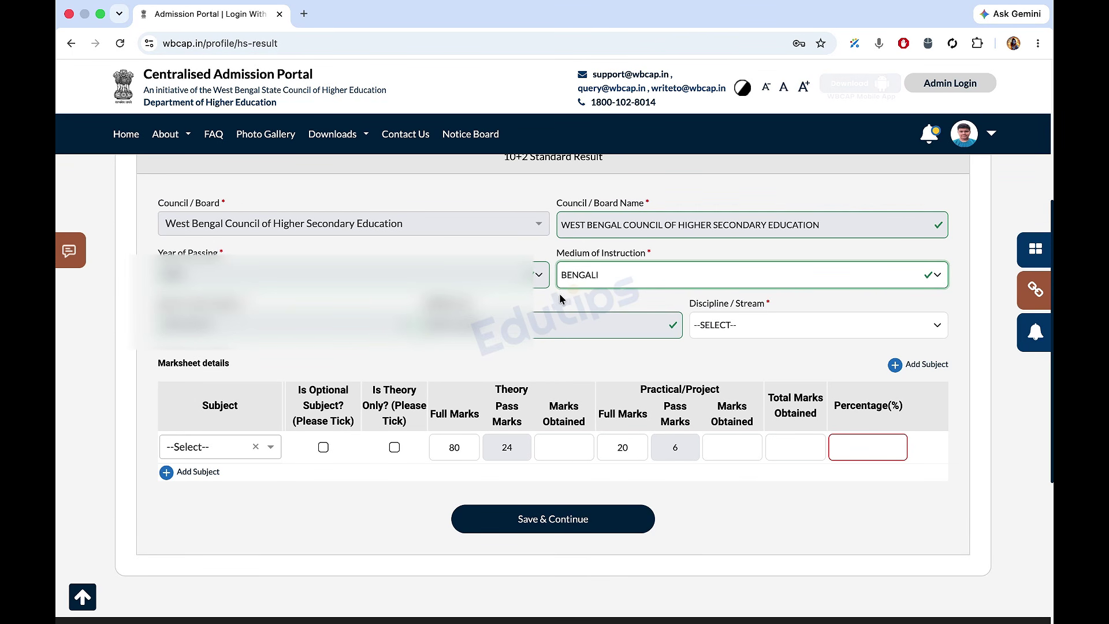
pyautogui.click(719, 327)
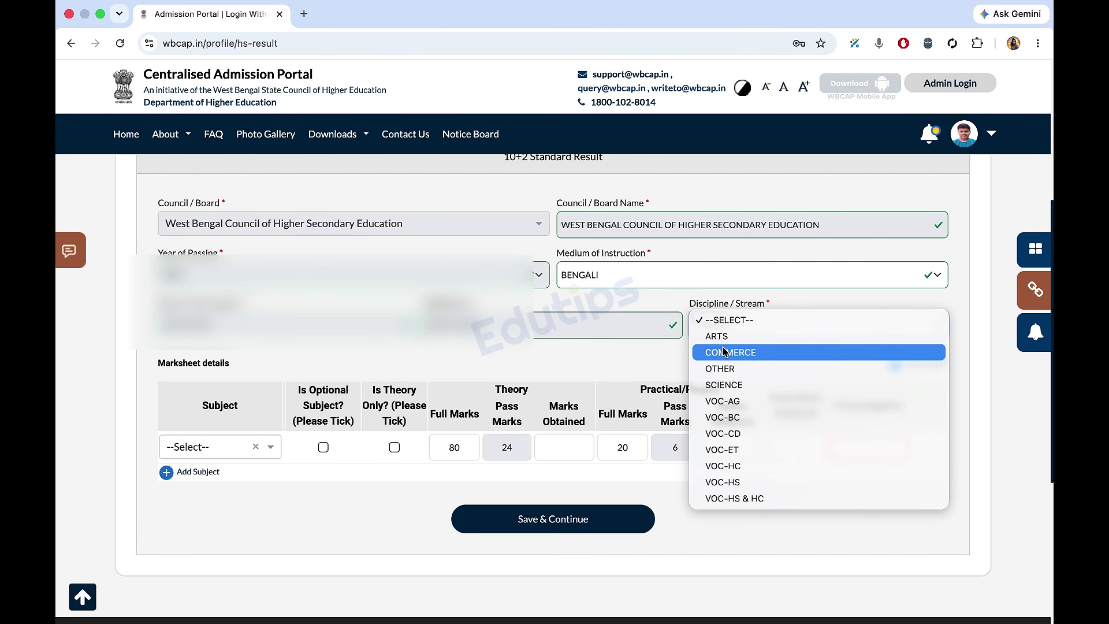
pyautogui.click(724, 353)
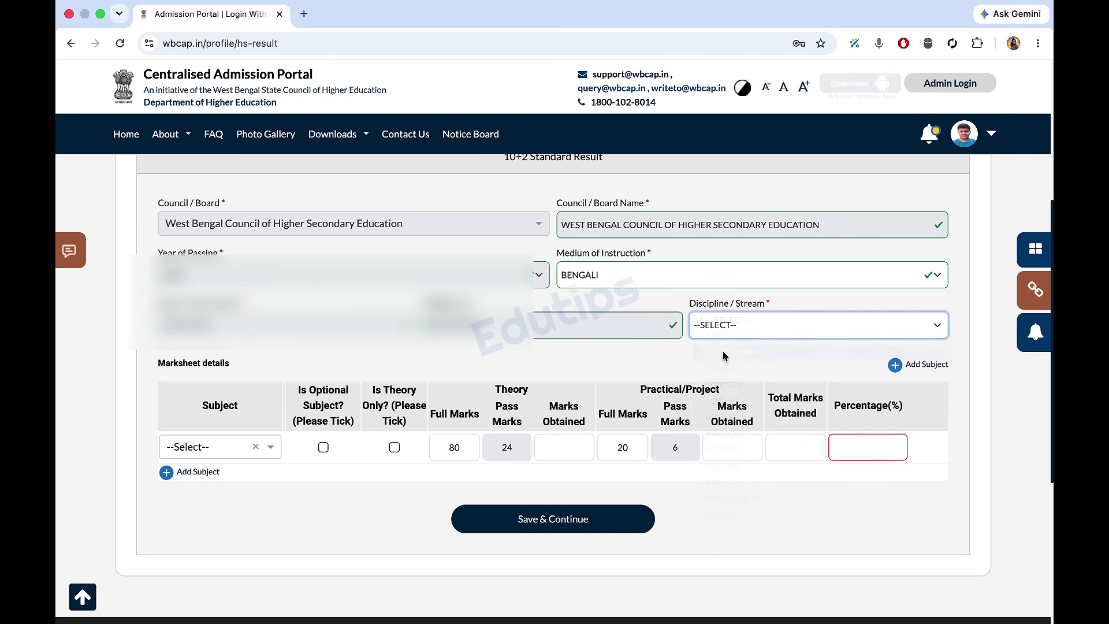
pyautogui.scroll(-2, 338, 372)
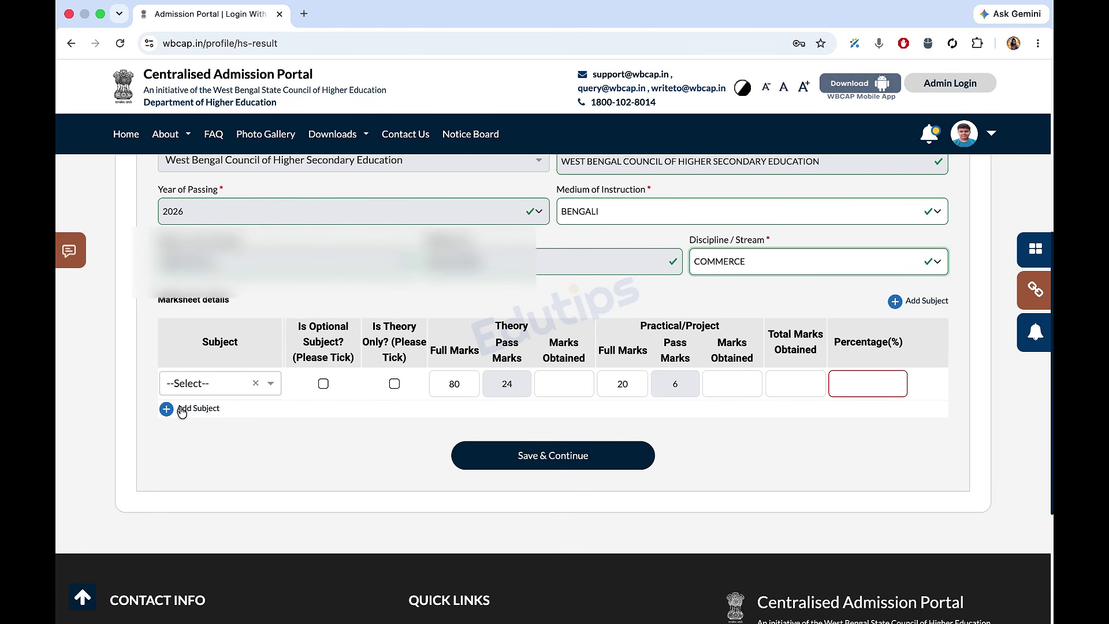
# - Add WB-HS Bengali as 1st Lang and WB-HS English as 2nd Lang subjects
pyautogui.click(184, 384)
pyautogui.scroll(-10, 247, 456)
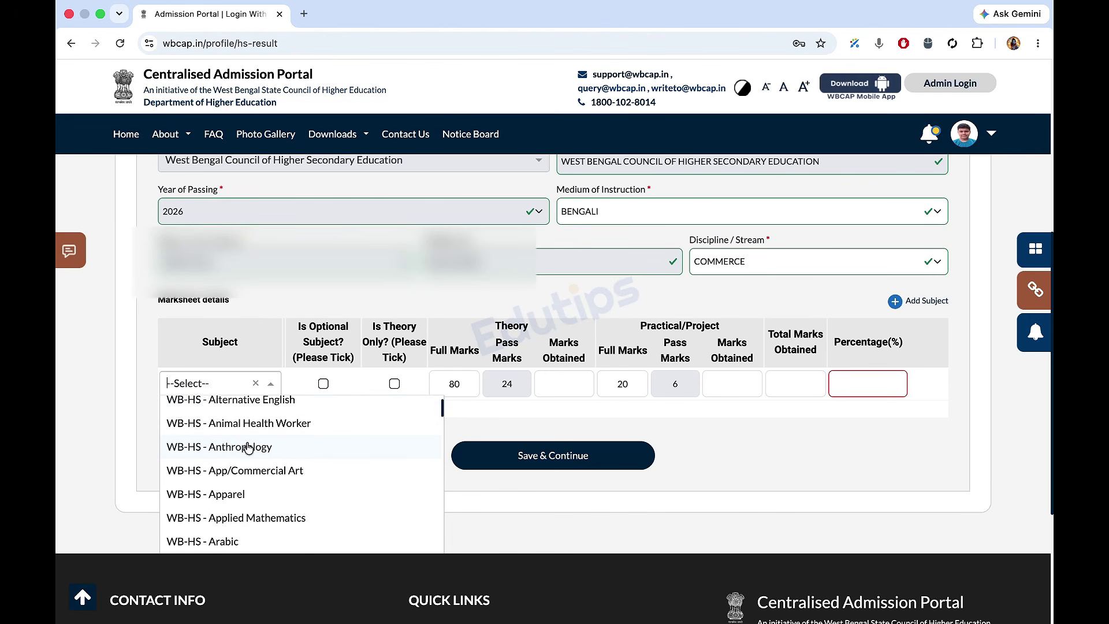
pyautogui.scroll(-1, 248, 448)
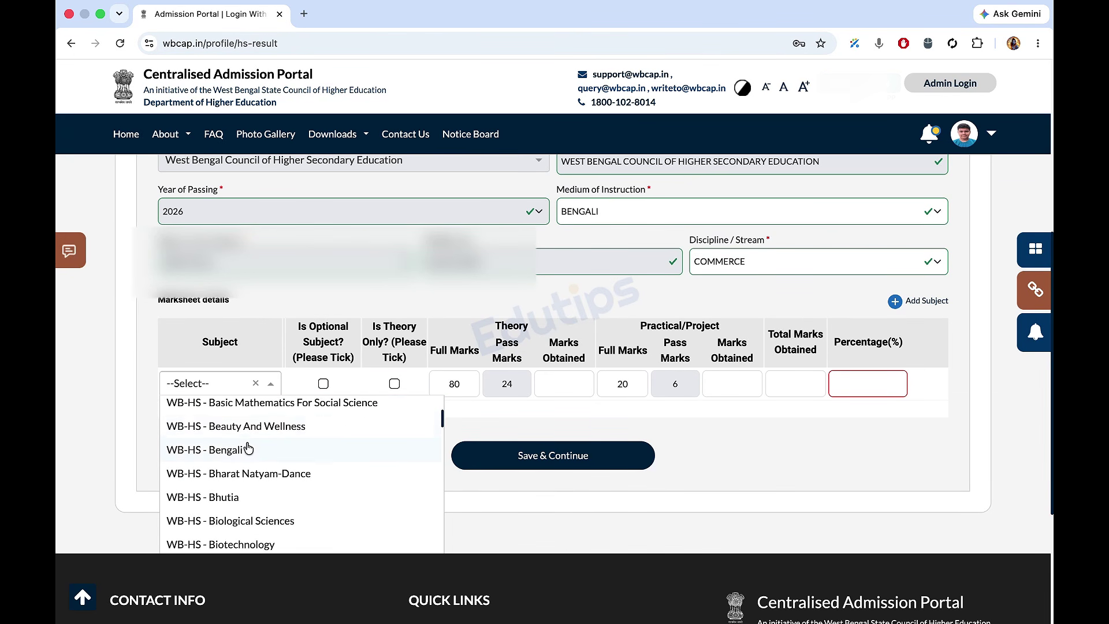
pyautogui.click(249, 447)
pyautogui.click(205, 419)
pyautogui.click(208, 432)
pyautogui.scroll(-12, 250, 549)
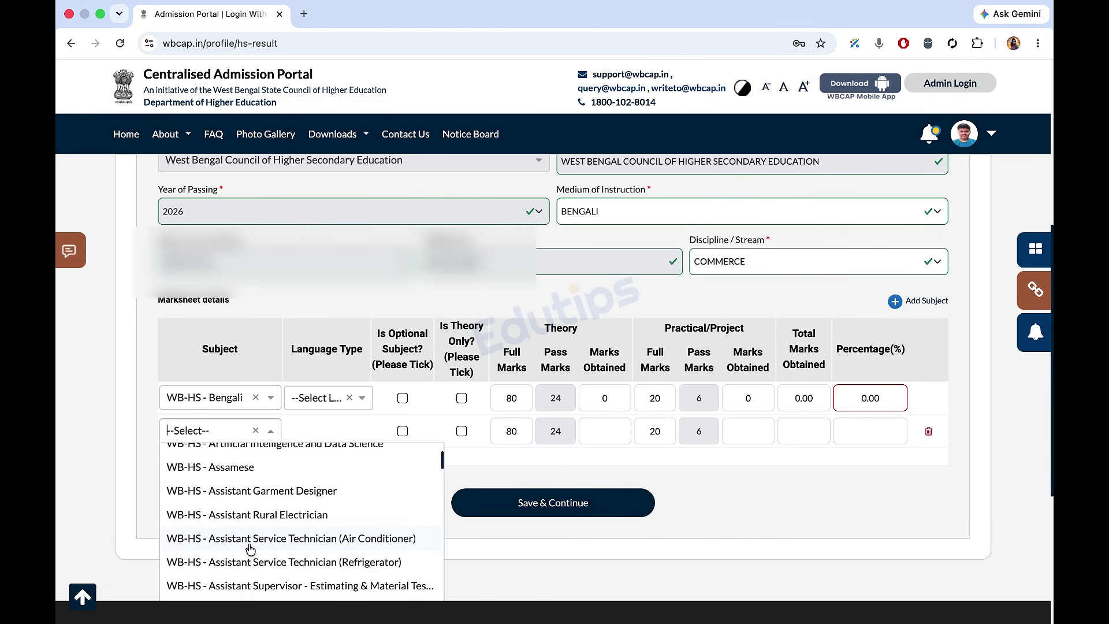
pyautogui.click(250, 549)
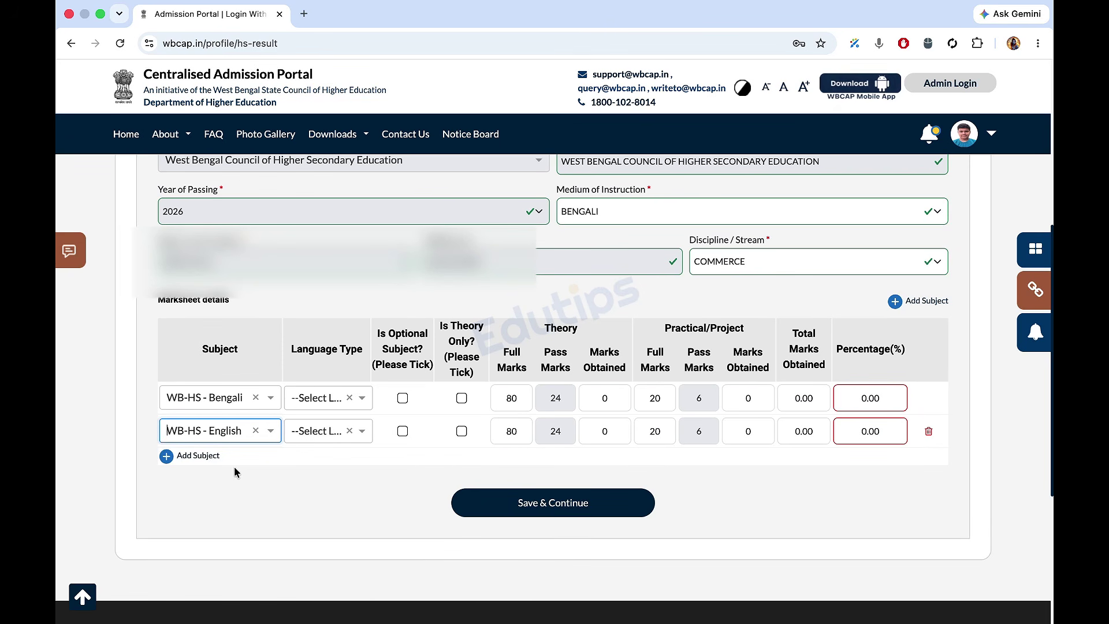
pyautogui.click(211, 456)
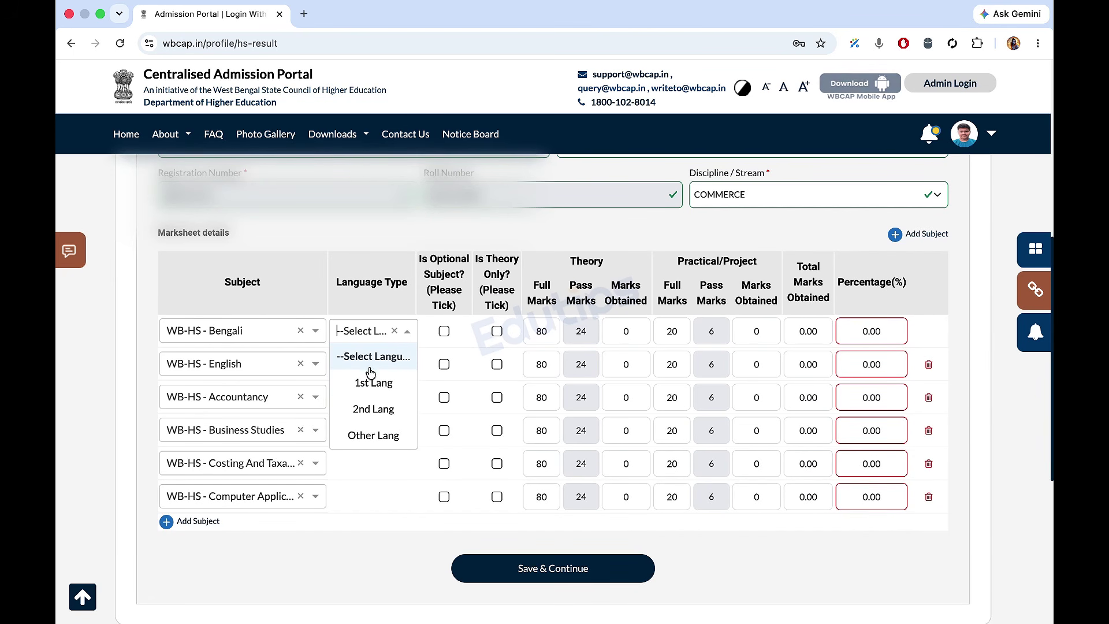
pyautogui.click(372, 382)
pyautogui.click(365, 366)
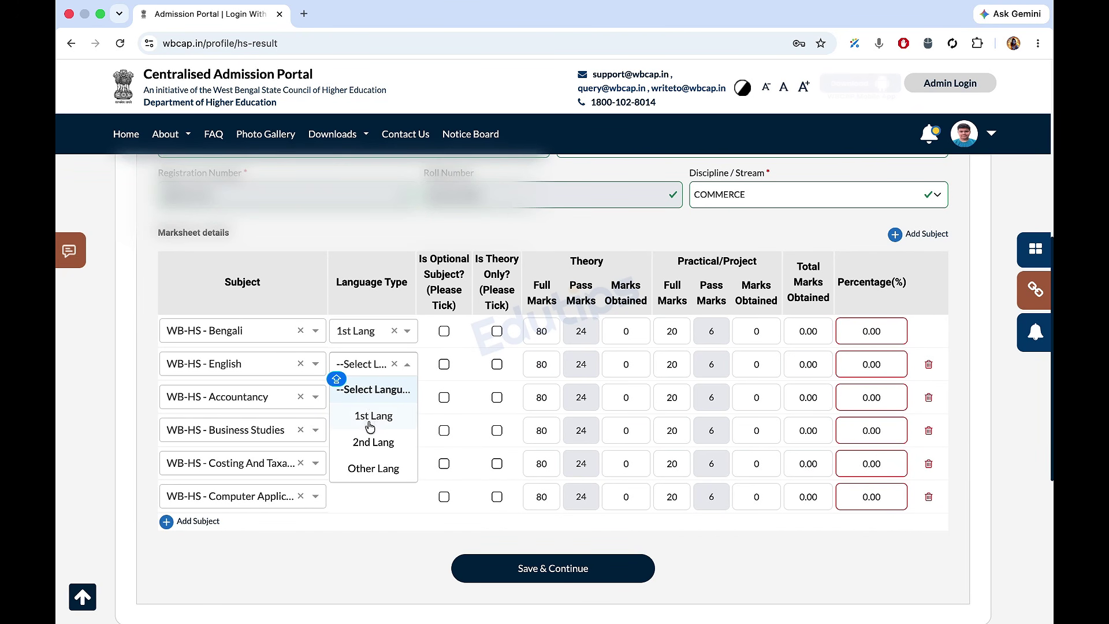
pyautogui.click(370, 441)
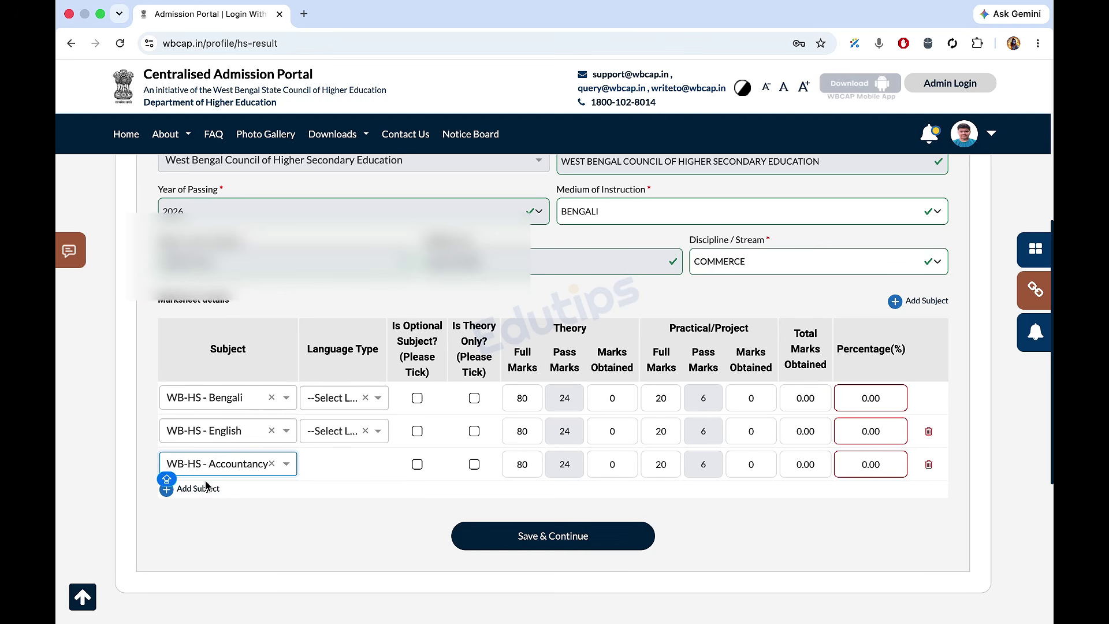
# - Add WB-HS Business Studies and Costing And Taxation as the fourth and fifth subjects
pyautogui.click(166, 488)
pyautogui.click(219, 495)
pyautogui.scroll(1, 254, 404)
pyautogui.scroll(-15, 255, 402)
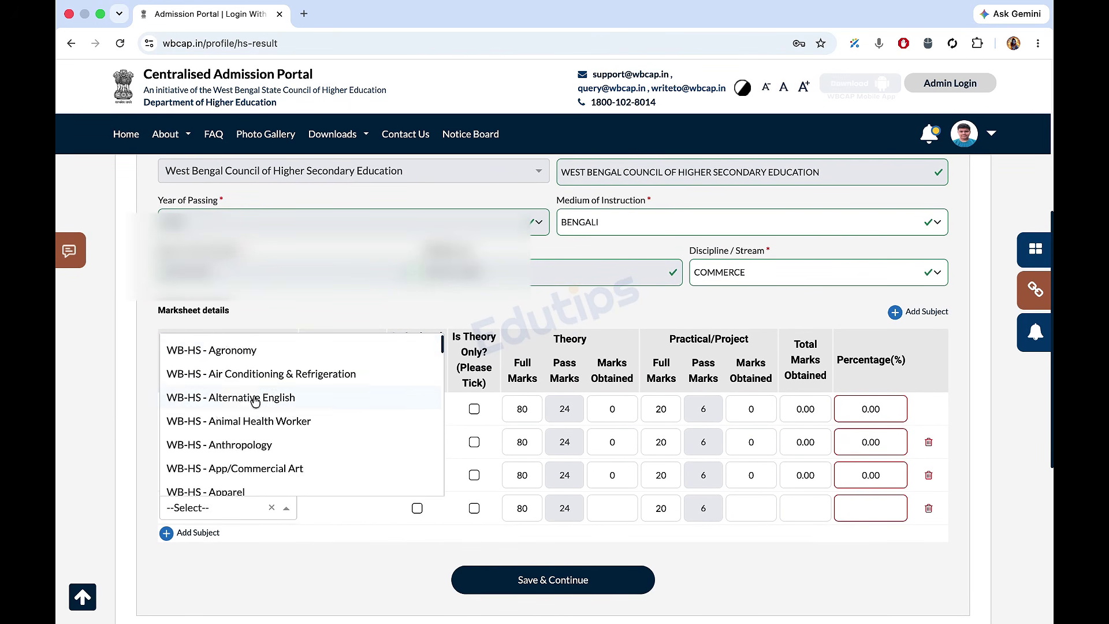
pyautogui.scroll(-3, 255, 402)
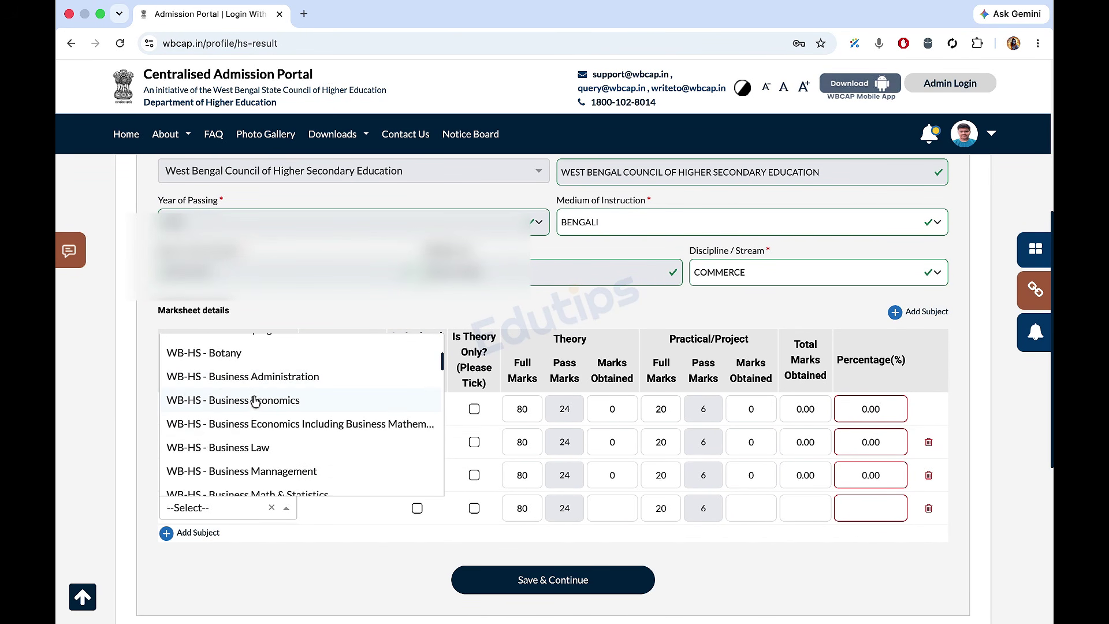
pyautogui.scroll(-5, 285, 399)
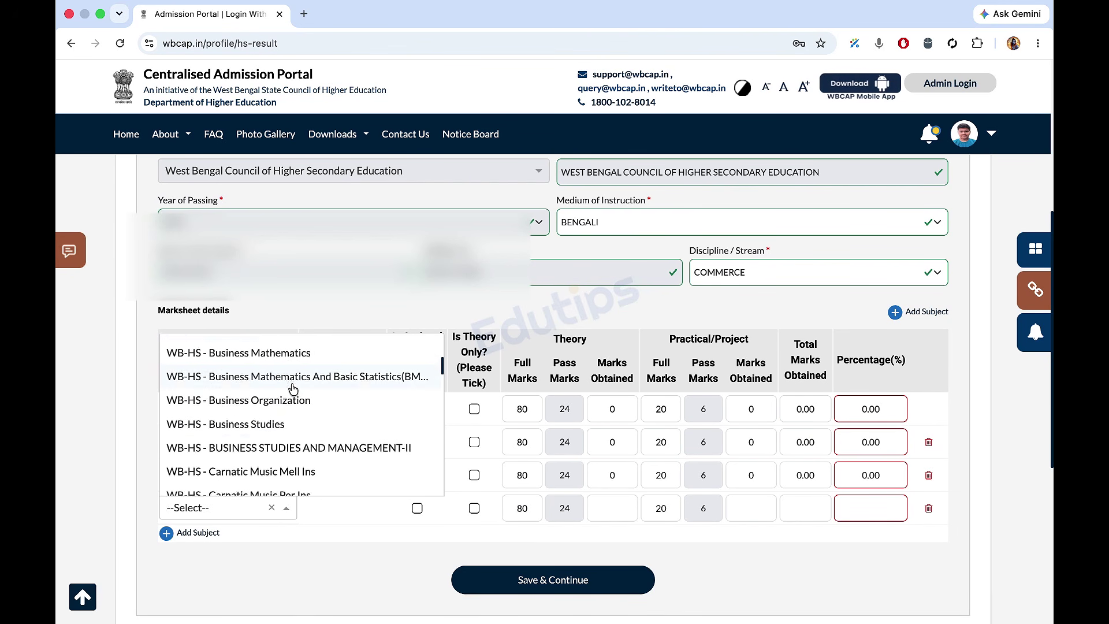
pyautogui.click(284, 412)
pyautogui.click(192, 533)
pyautogui.scroll(-20, 244, 462)
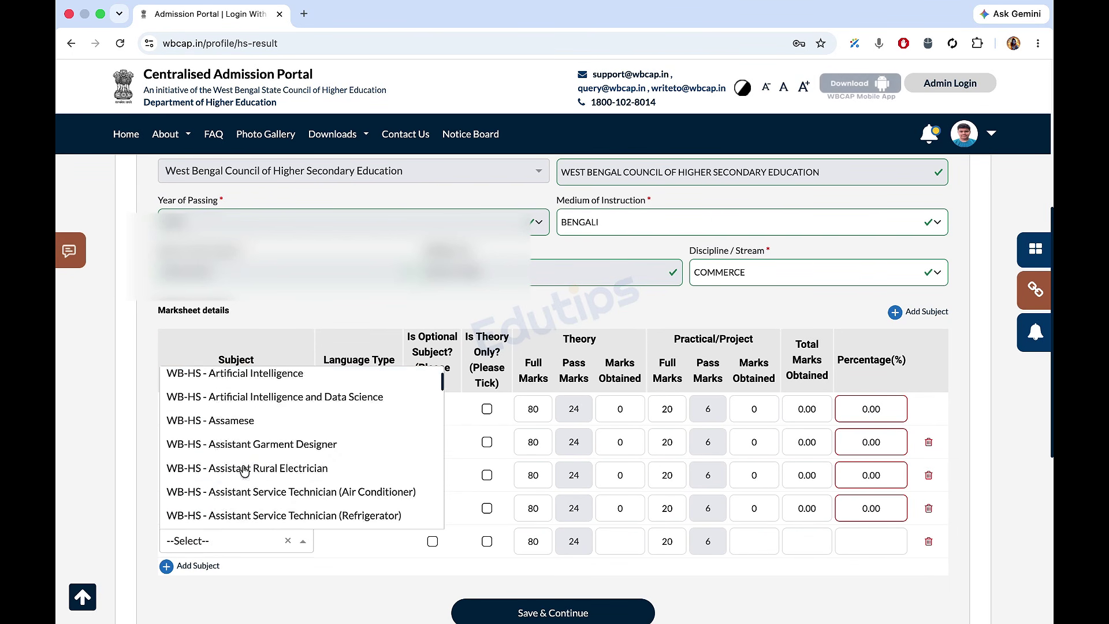
pyautogui.scroll(-10, 244, 471)
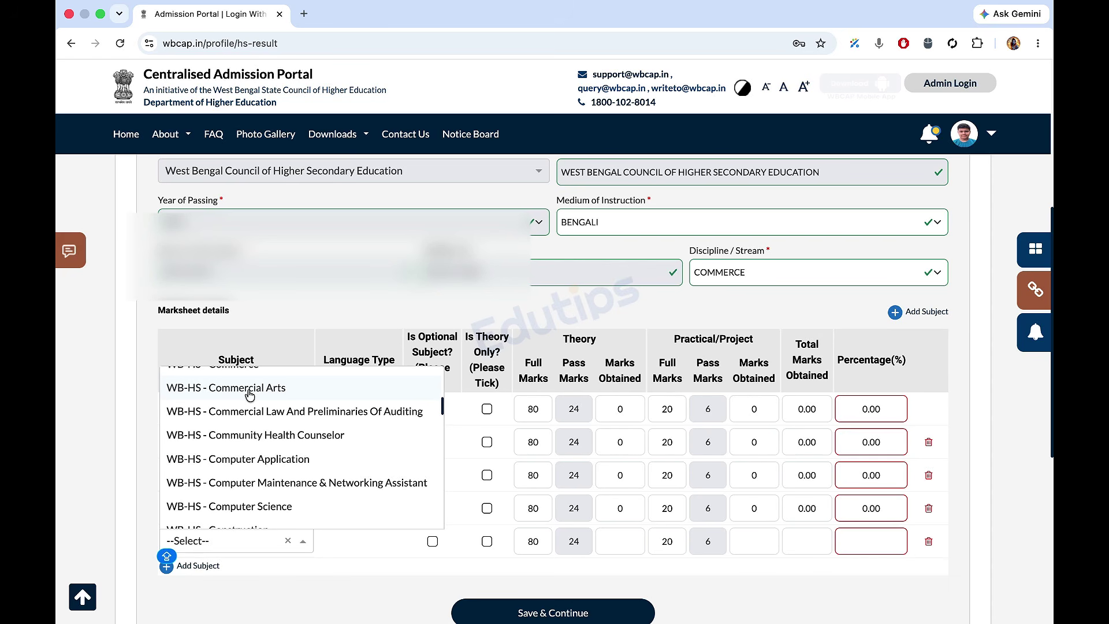
pyautogui.scroll(-3, 255, 491)
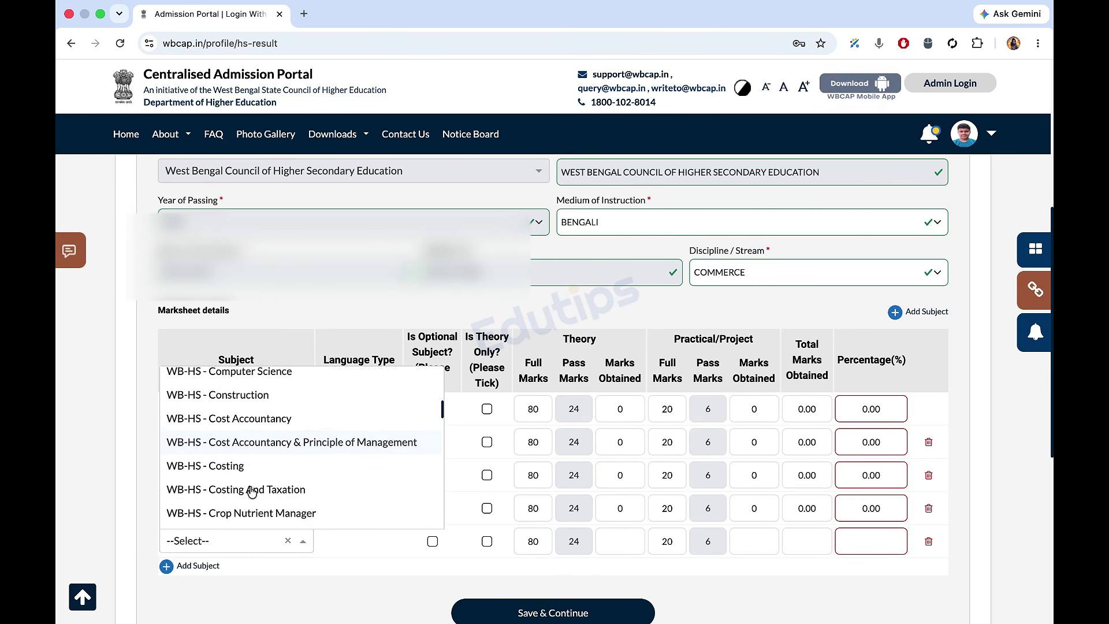
pyautogui.click(257, 463)
# - Add Computer Application as the sixth subject and mark it optional
pyautogui.click(192, 571)
pyautogui.scroll(-20, 258, 505)
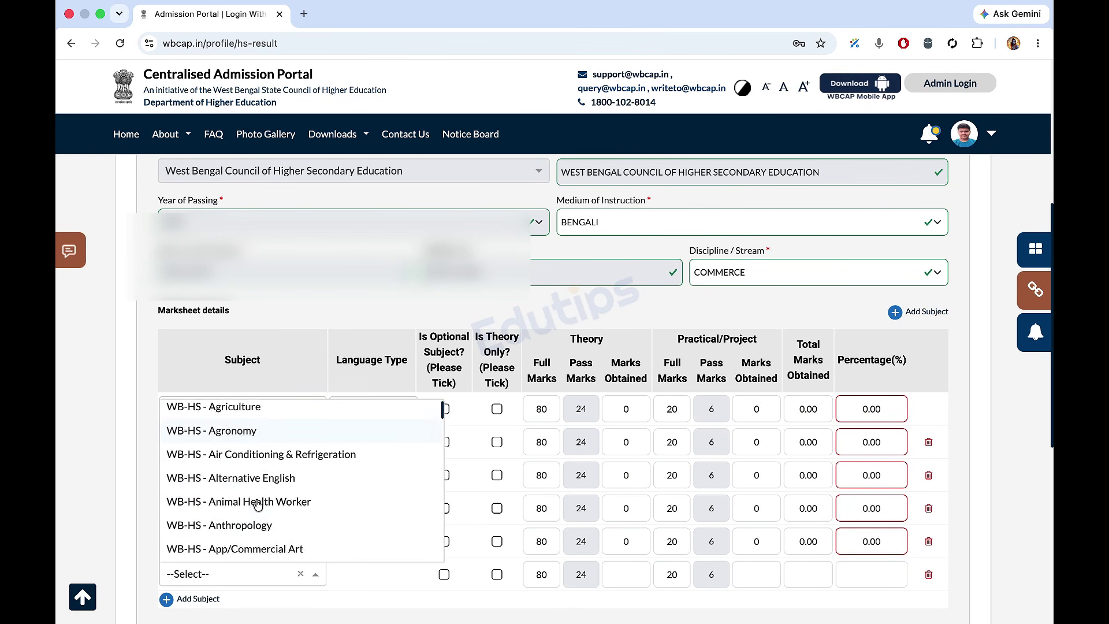
pyautogui.scroll(-2, 258, 505)
pyautogui.scroll(10, 258, 502)
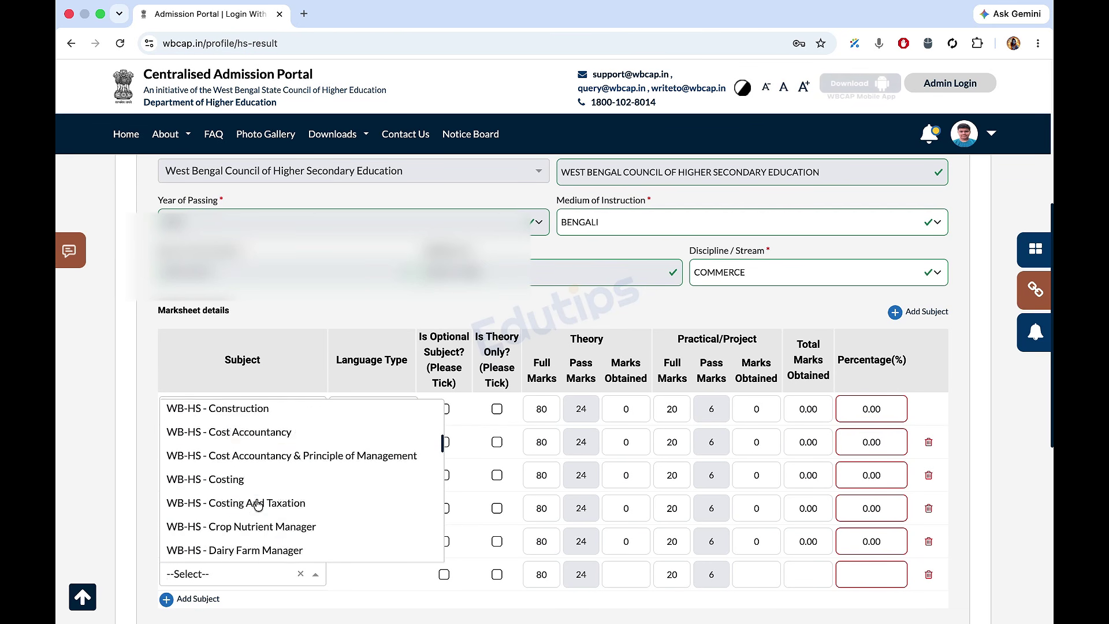
pyautogui.scroll(3, 271, 456)
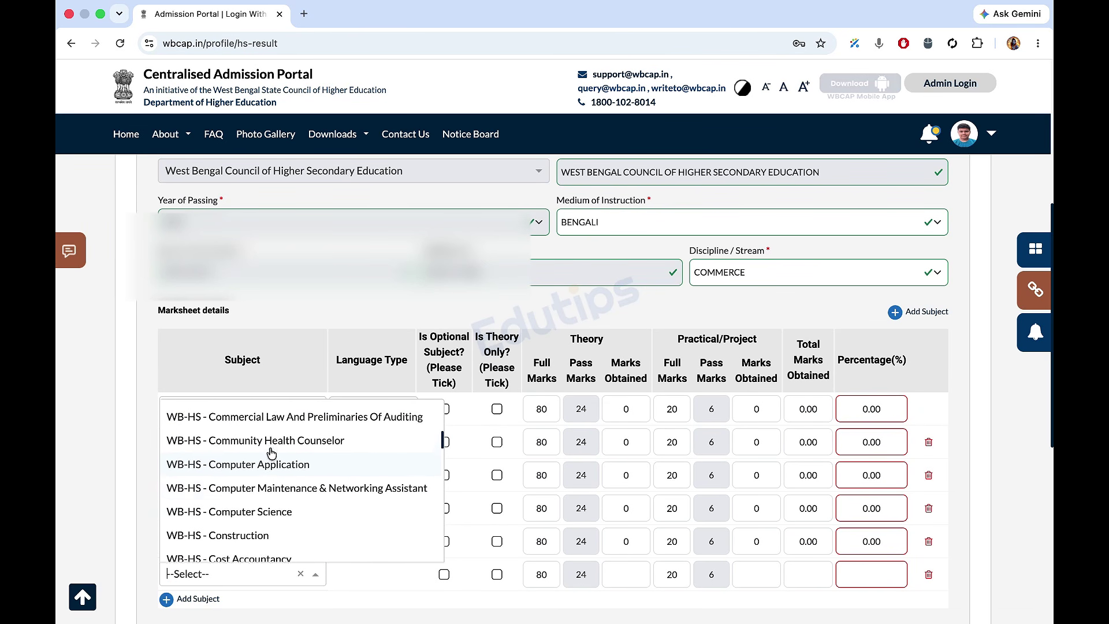
pyautogui.click(269, 495)
pyautogui.scroll(-2, 444, 494)
pyautogui.click(444, 495)
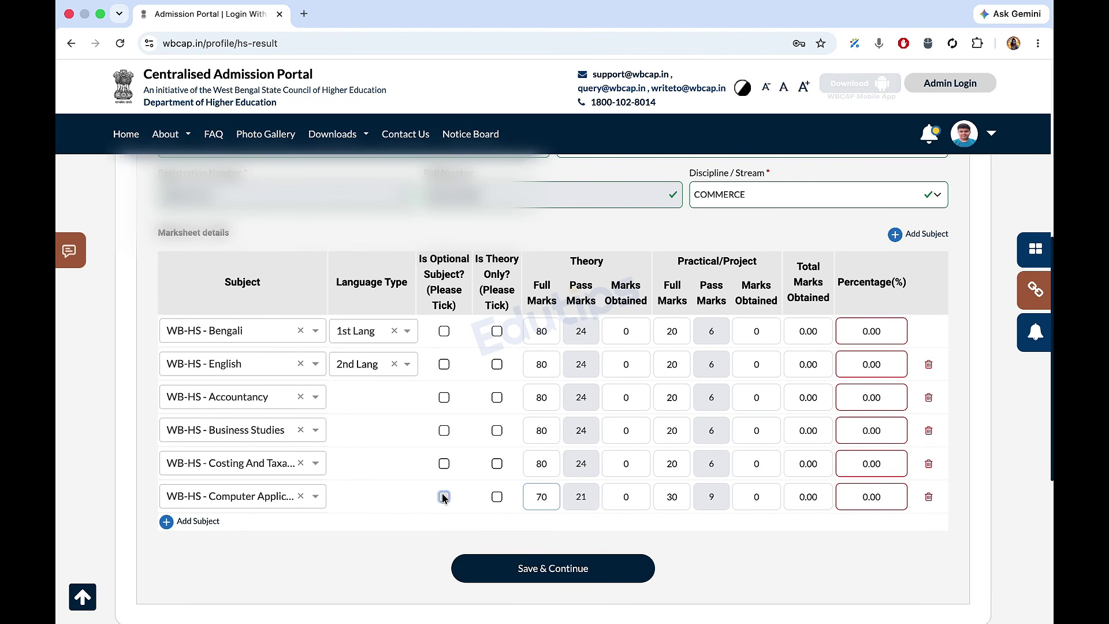
pyautogui.click(610, 332)
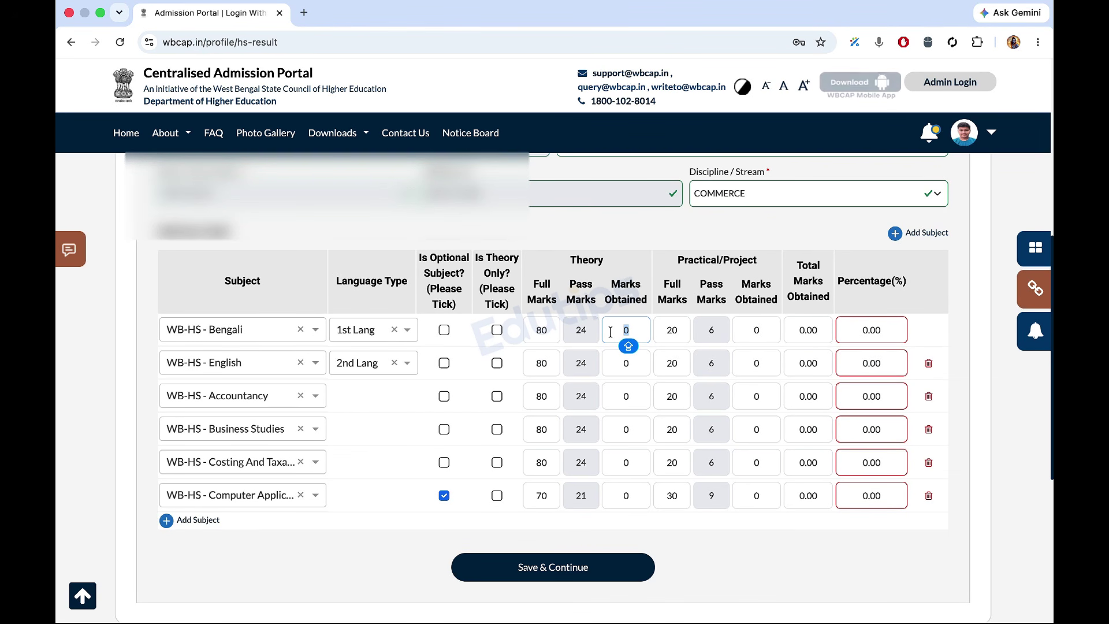
# - Enter practical marks obtained of 20 for five subjects and 30 for Computer Application
pyautogui.click(762, 334)
pyautogui.write('20')
pyautogui.click(763, 365)
pyautogui.write('20')
pyautogui.click(756, 398)
pyautogui.write('20')
pyautogui.click(761, 429)
pyautogui.write('20')
pyautogui.click(741, 462)
pyautogui.write('20')
pyautogui.click(756, 495)
pyautogui.write('30')
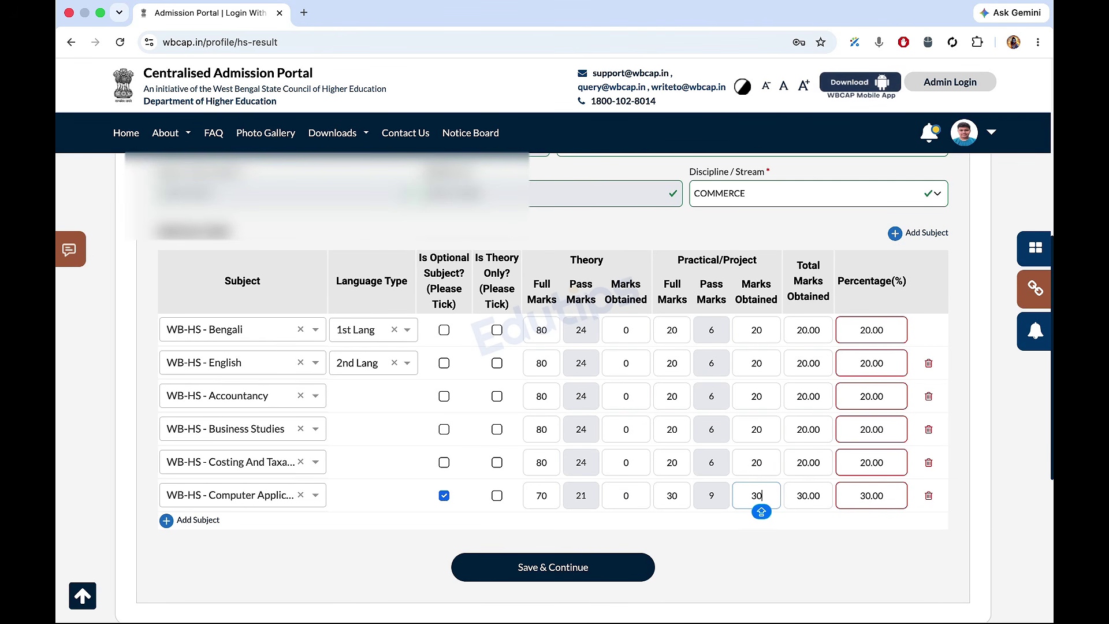
# - Enter theory marks obtained of 70 for Bengali and English
pyautogui.click(615, 327)
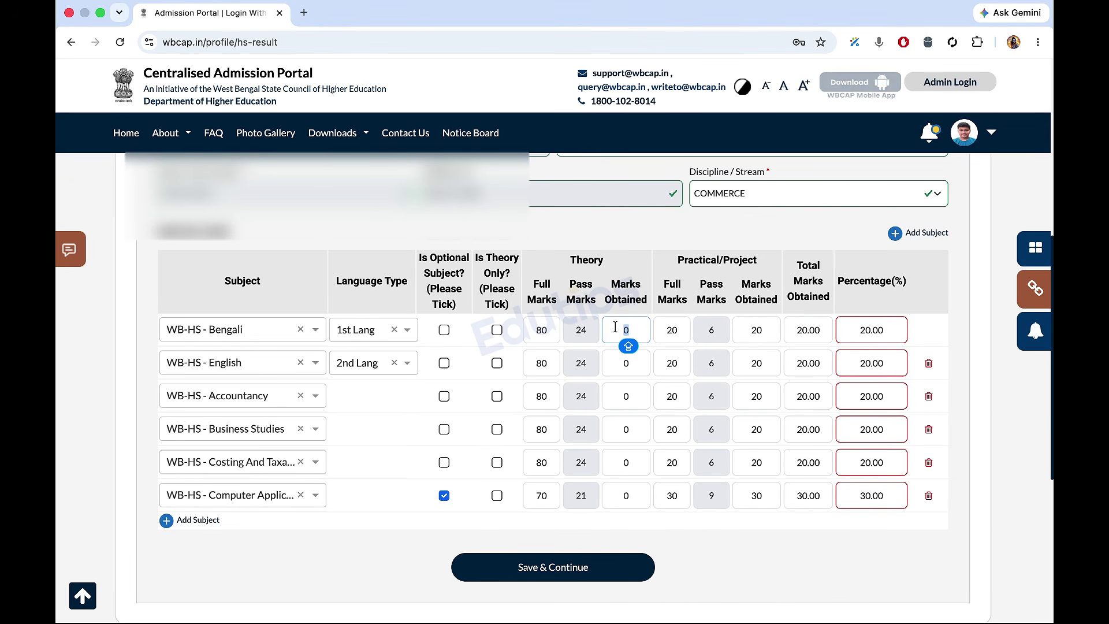
pyautogui.write('70')
pyautogui.click(610, 364)
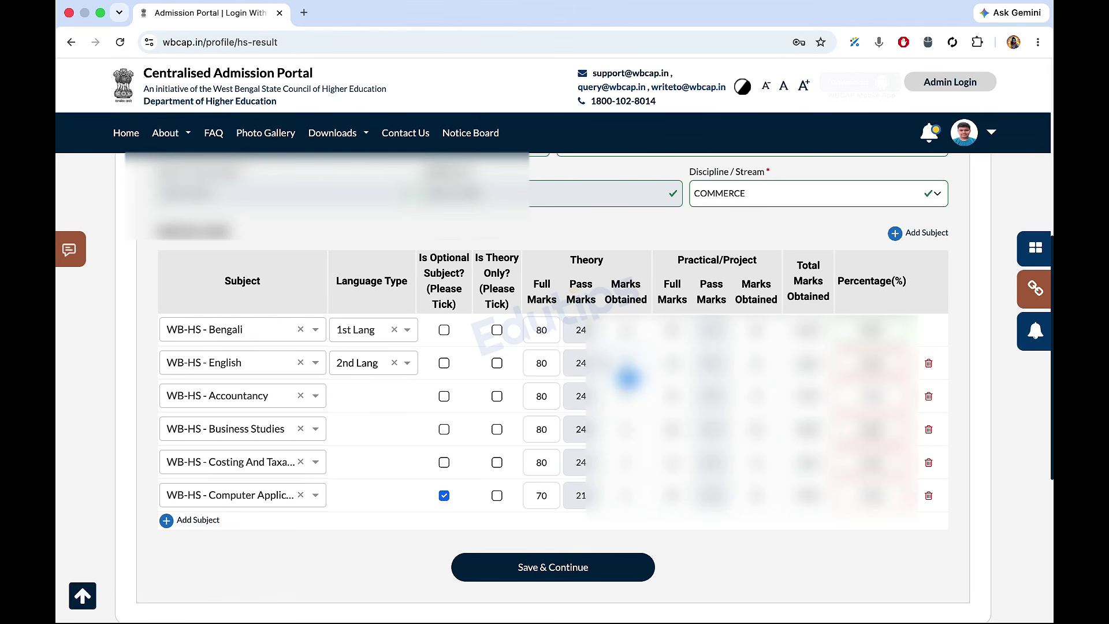
pyautogui.write('70')
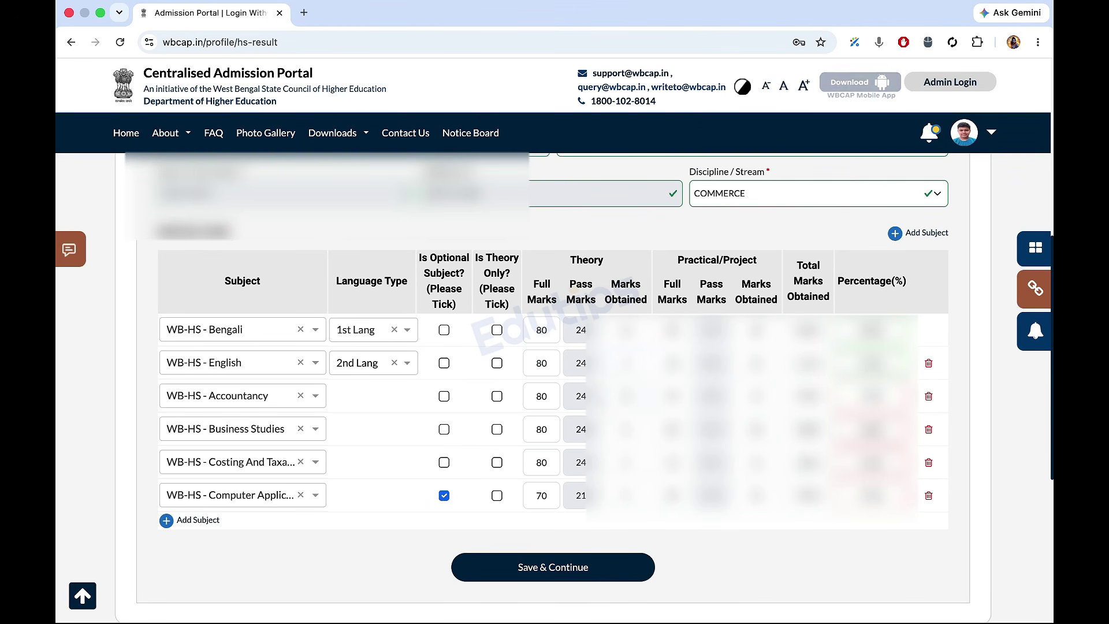
pyautogui.click(601, 406)
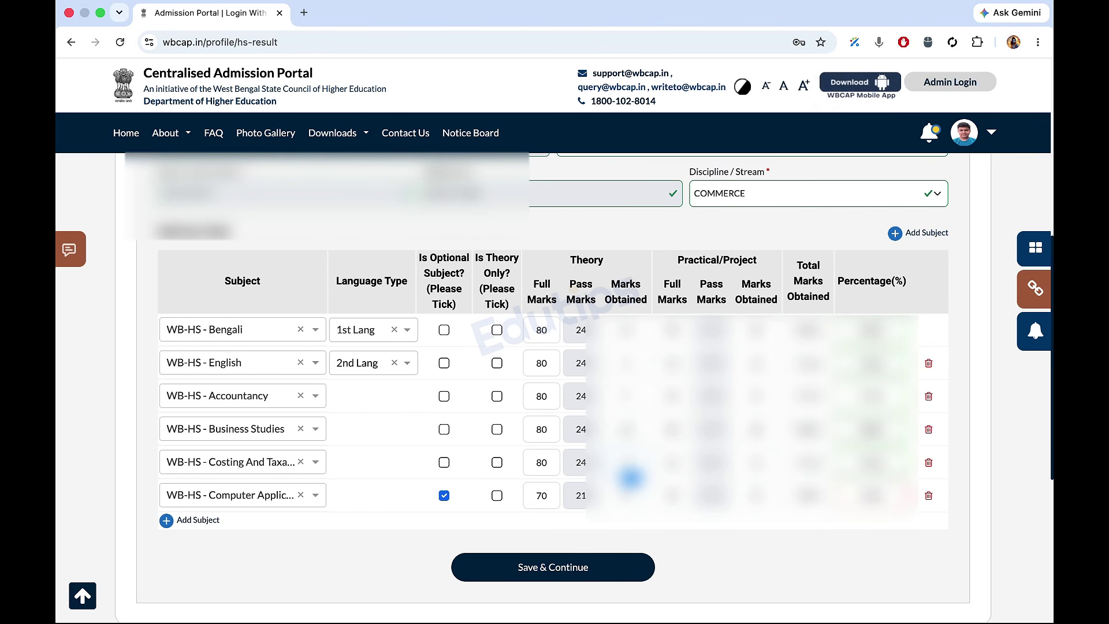
# - Save the 10+2 marks and proceed to the document upload page
pyautogui.click(628, 570)
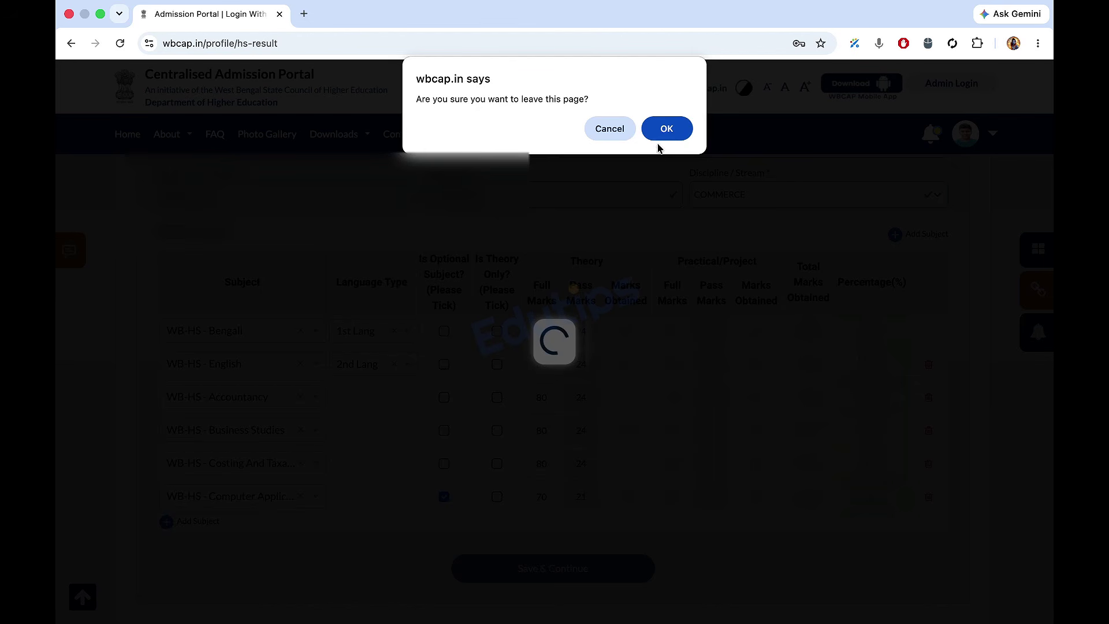
pyautogui.click(661, 137)
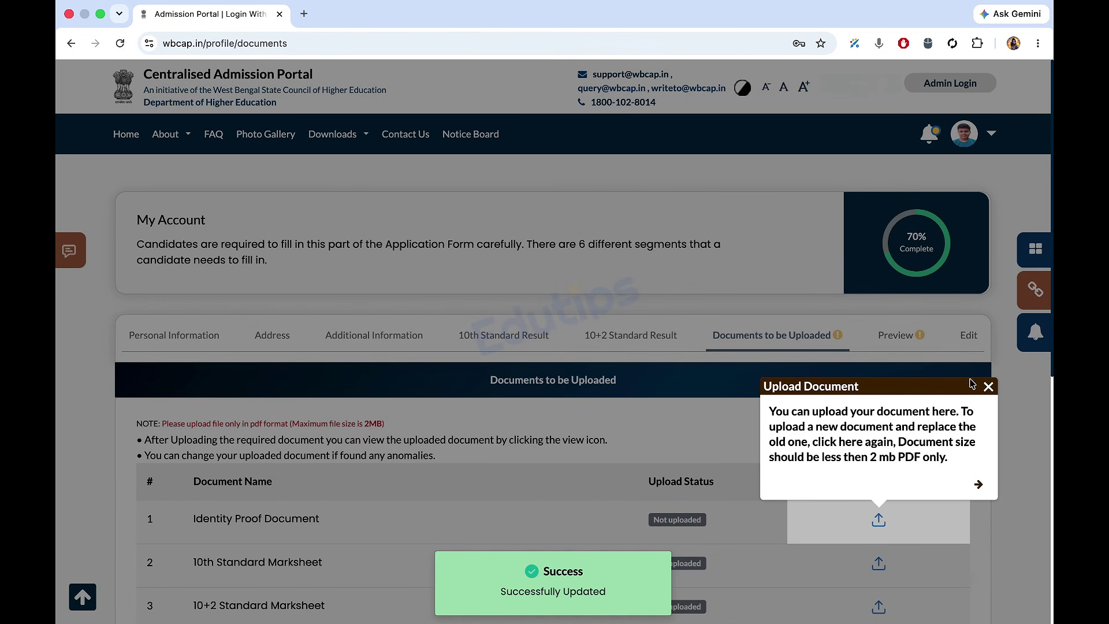
pyautogui.click(988, 387)
pyautogui.scroll(-3, 666, 431)
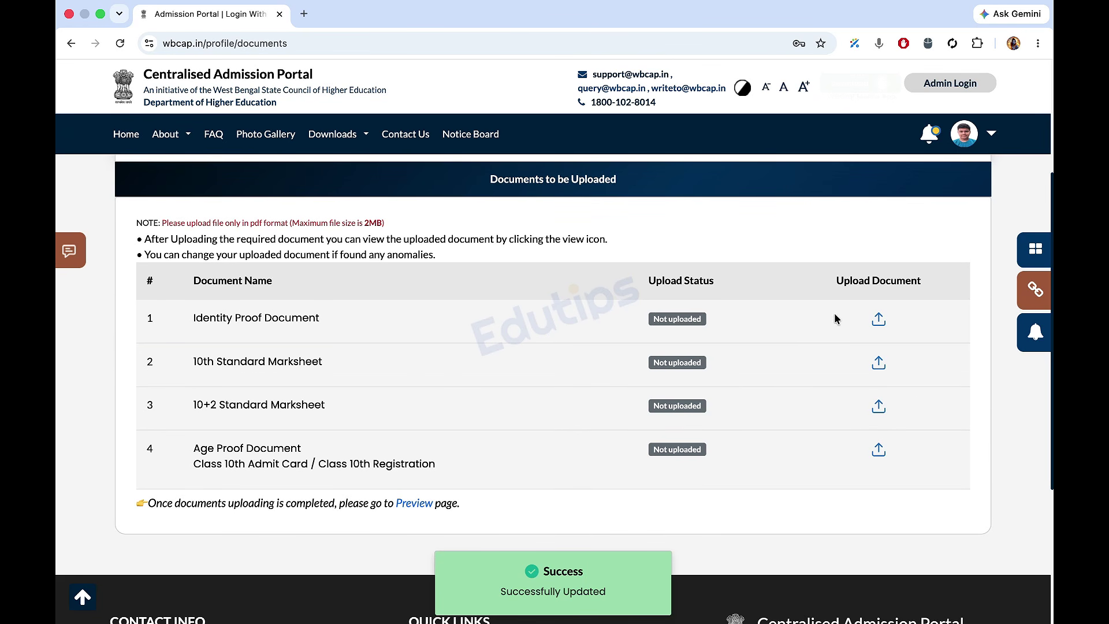
# - Upload Photo-id-proof.pdf, the 10th marksheet, HS-Marksheet.pdf and the admit card, then view the identity proof
pyautogui.click(878, 319)
pyautogui.doubleClick(558, 381)
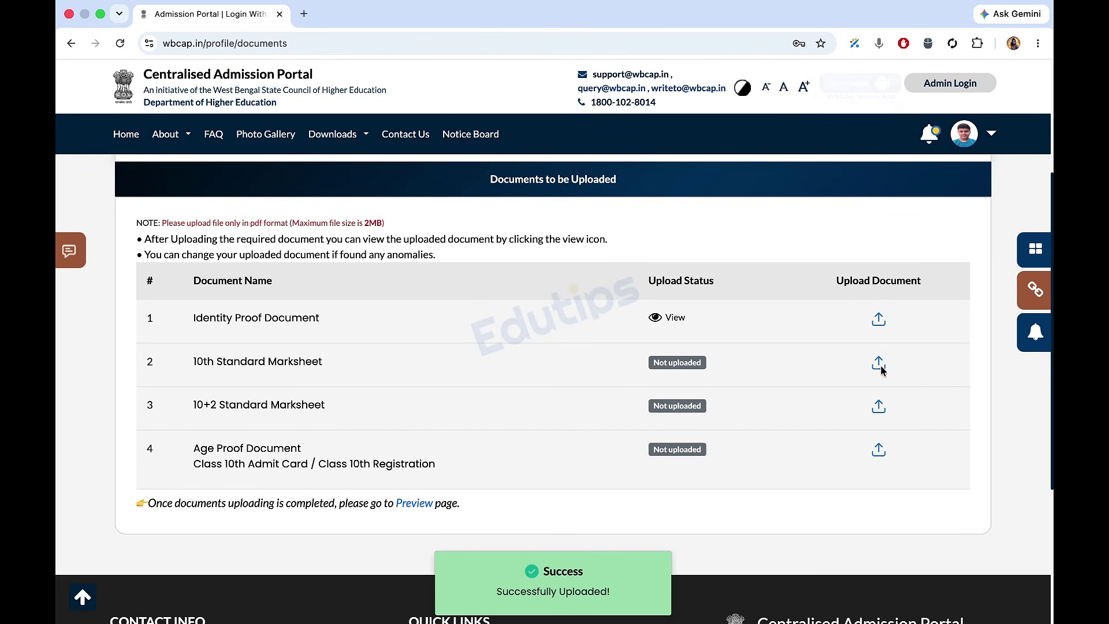
pyautogui.click(879, 364)
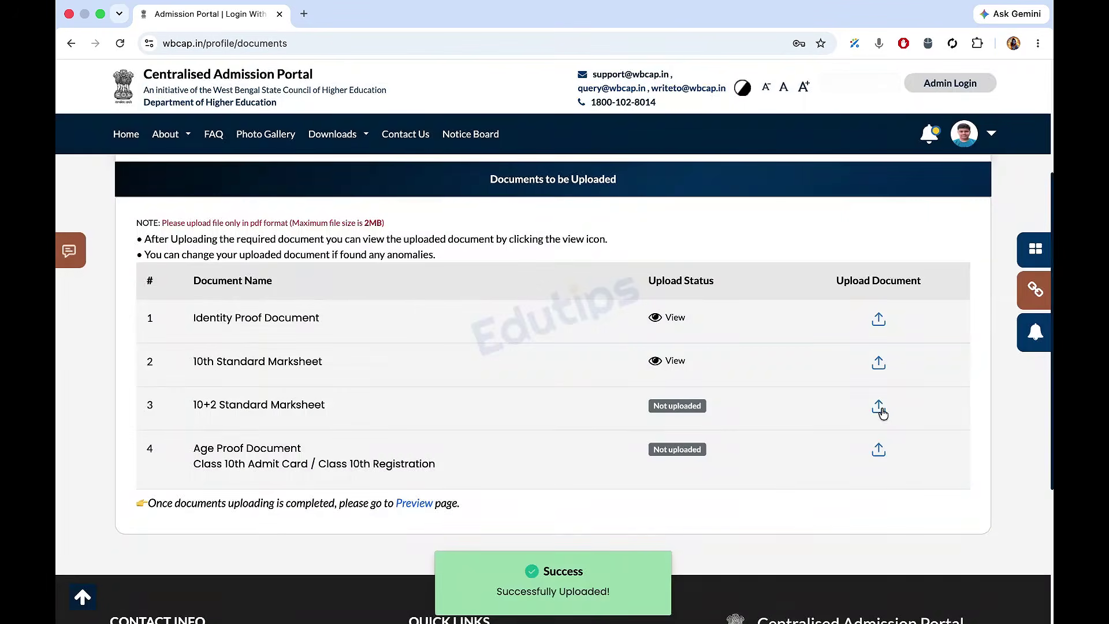
pyautogui.click(878, 406)
pyautogui.click(395, 403)
pyautogui.doubleClick(395, 403)
pyautogui.click(877, 450)
pyautogui.click(634, 391)
pyautogui.doubleClick(634, 391)
pyautogui.scroll(-1, 798, 467)
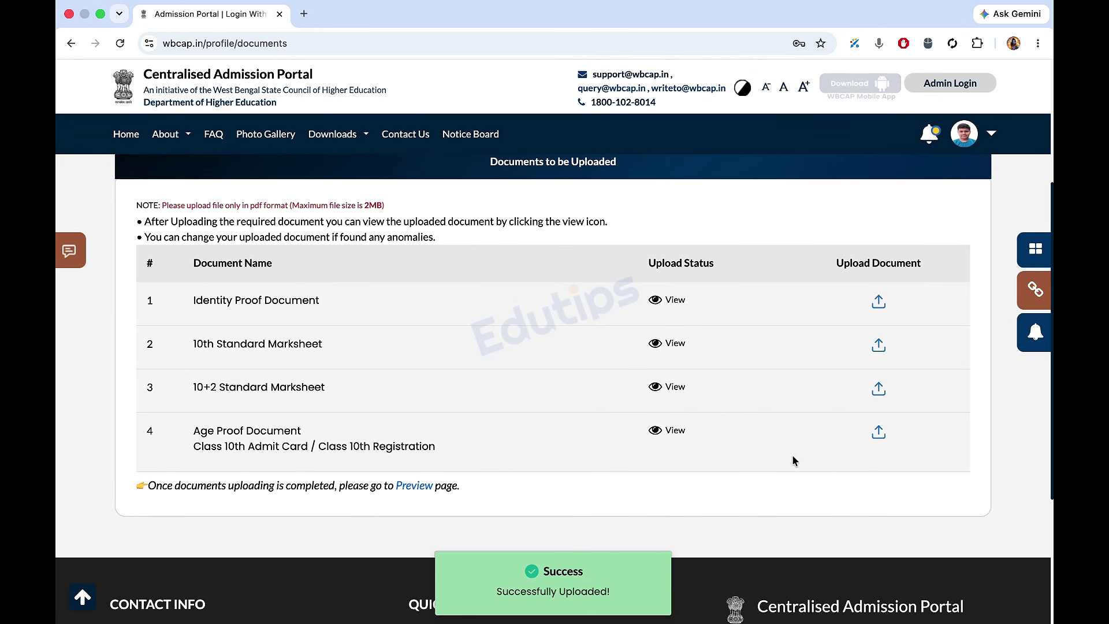
pyautogui.click(670, 301)
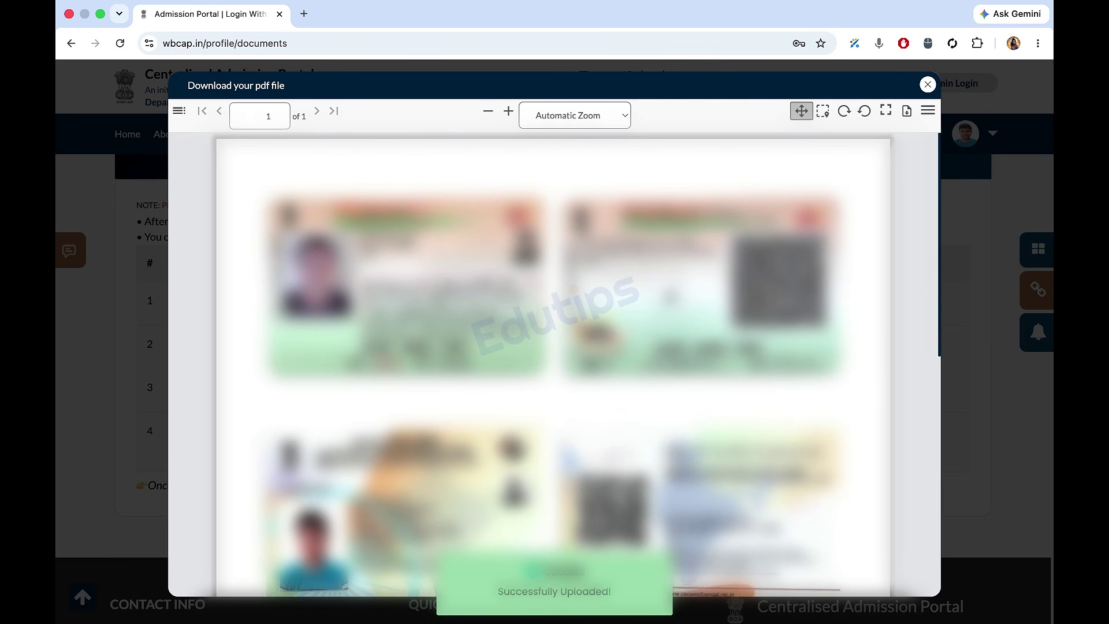
# - Preview the uploaded 10th marksheet and the fourth document, closing each viewer afterwards
pyautogui.click(927, 86)
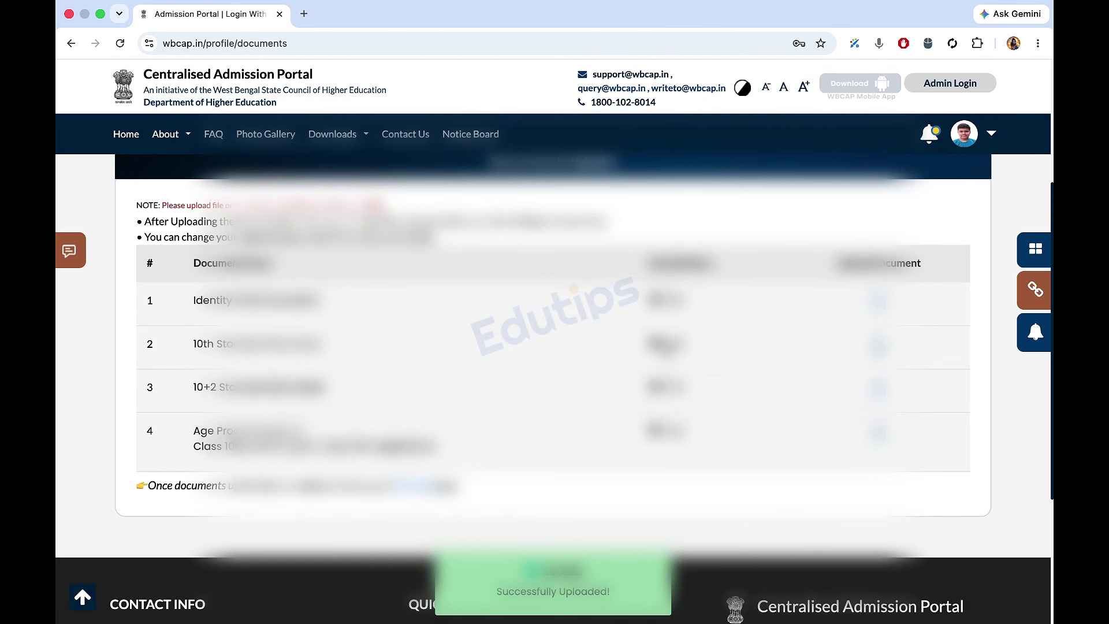
pyautogui.click(665, 344)
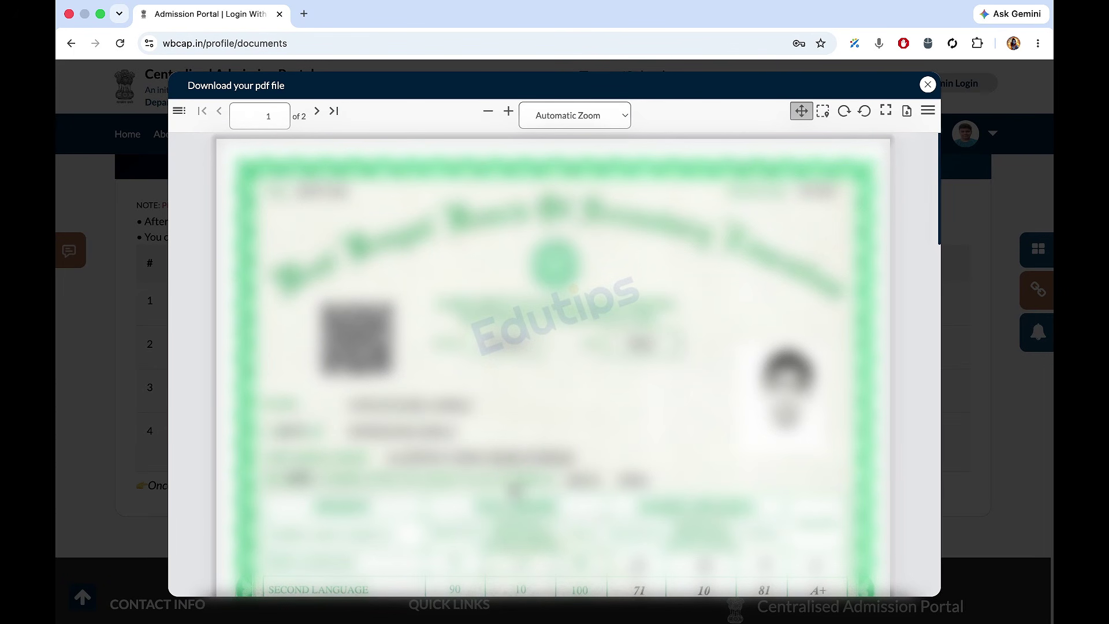
pyautogui.scroll(-10, 829, 134)
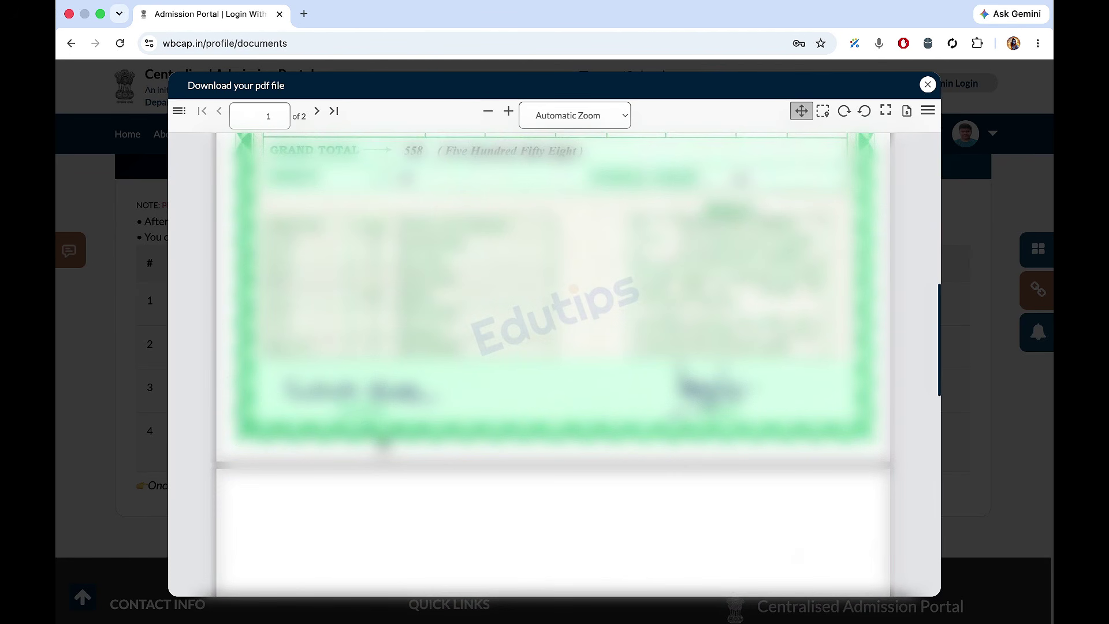
pyautogui.scroll(8, 829, 134)
pyautogui.click(927, 85)
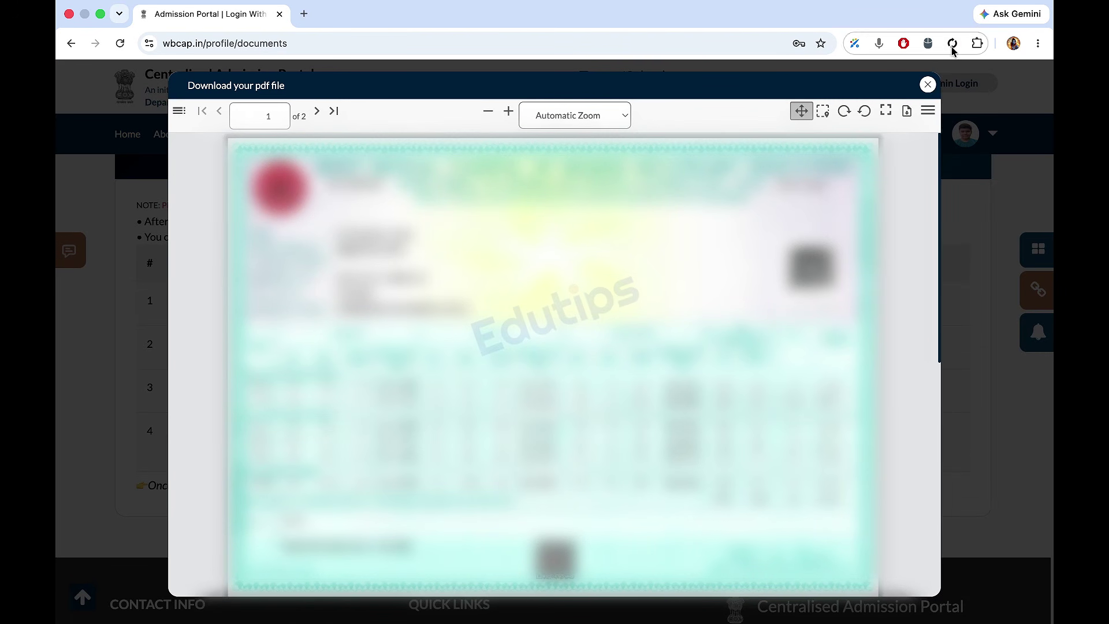
pyautogui.click(927, 86)
pyautogui.click(662, 427)
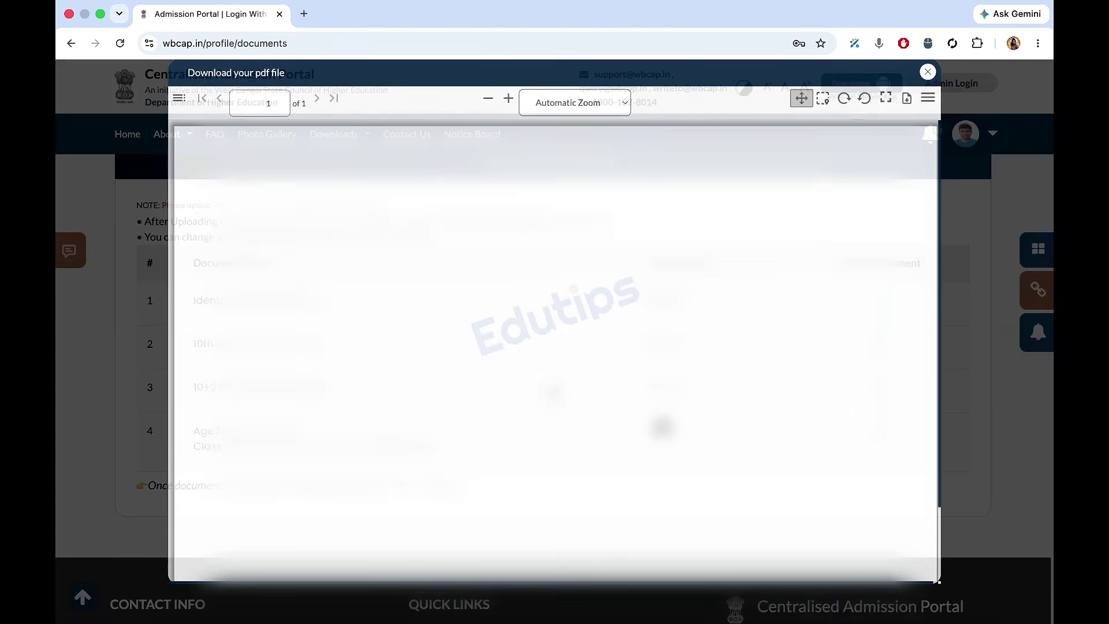
pyautogui.press('Escape')
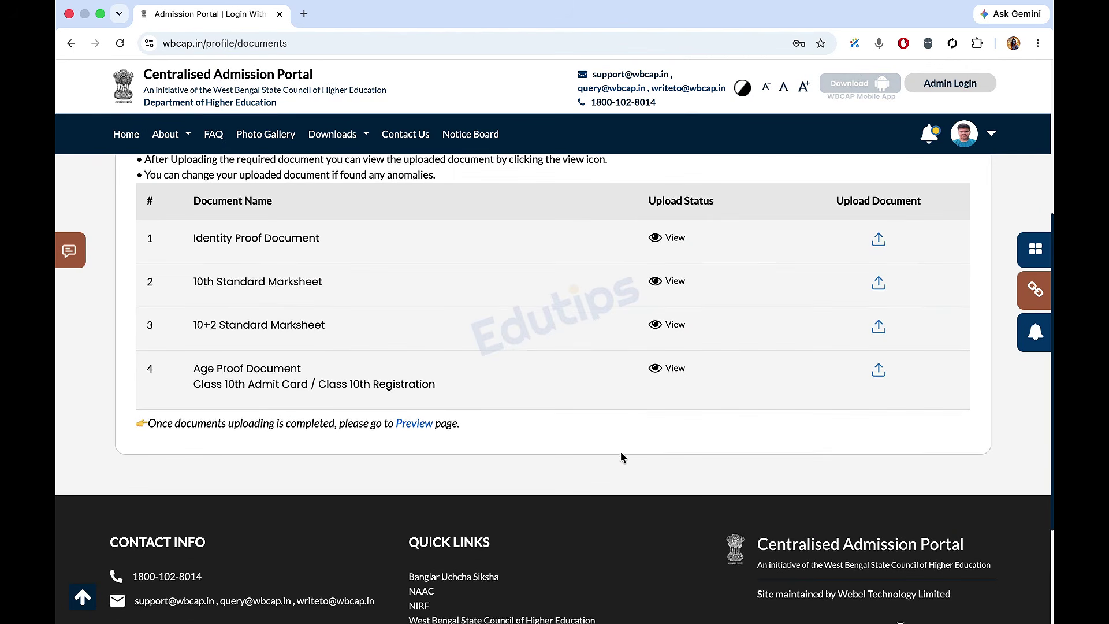
pyautogui.scroll(-1, 620, 451)
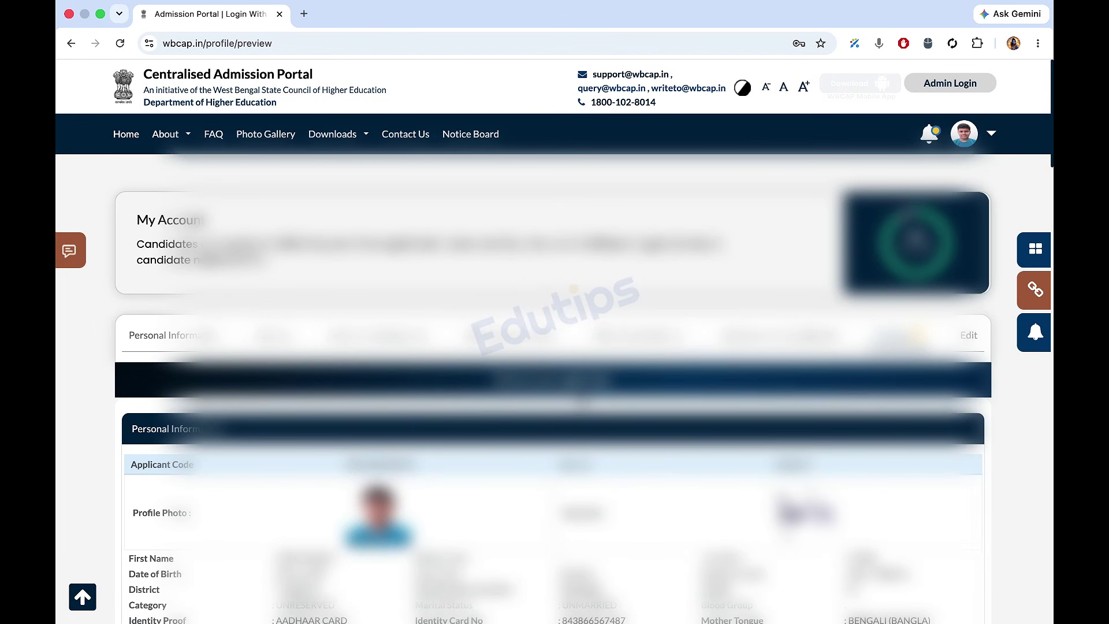
# - Tick 'Checked and verified by me' and 'I Acknowledge' consent, then confirm the profile preview
pyautogui.scroll(-3, 553, 381)
pyautogui.scroll(-1, 583, 400)
pyautogui.scroll(1, 583, 400)
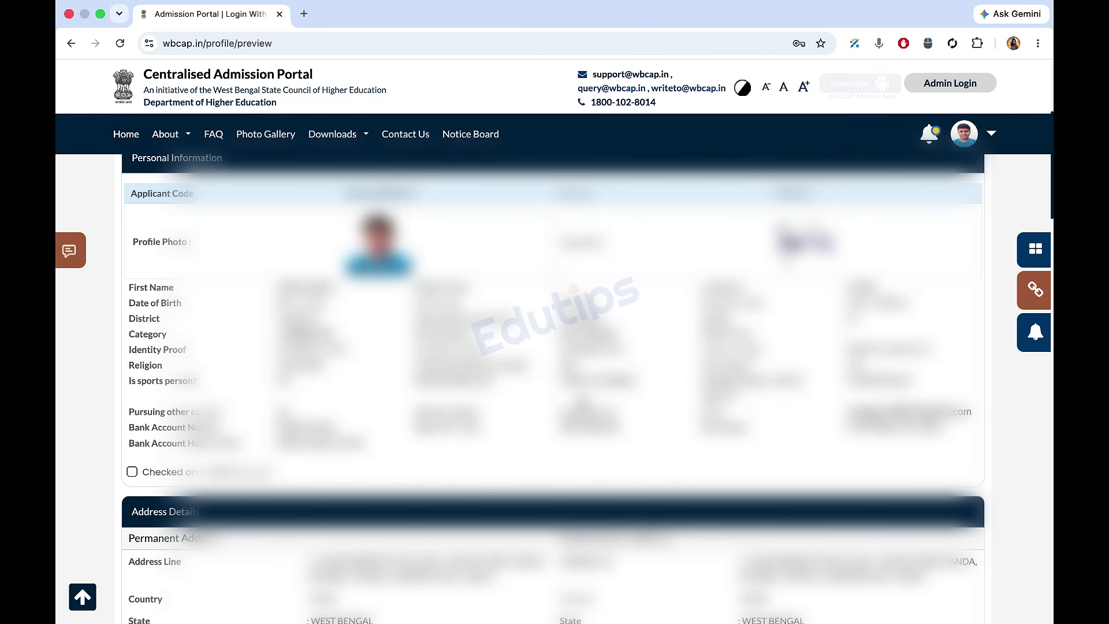
pyautogui.scroll(-2, 130, 379)
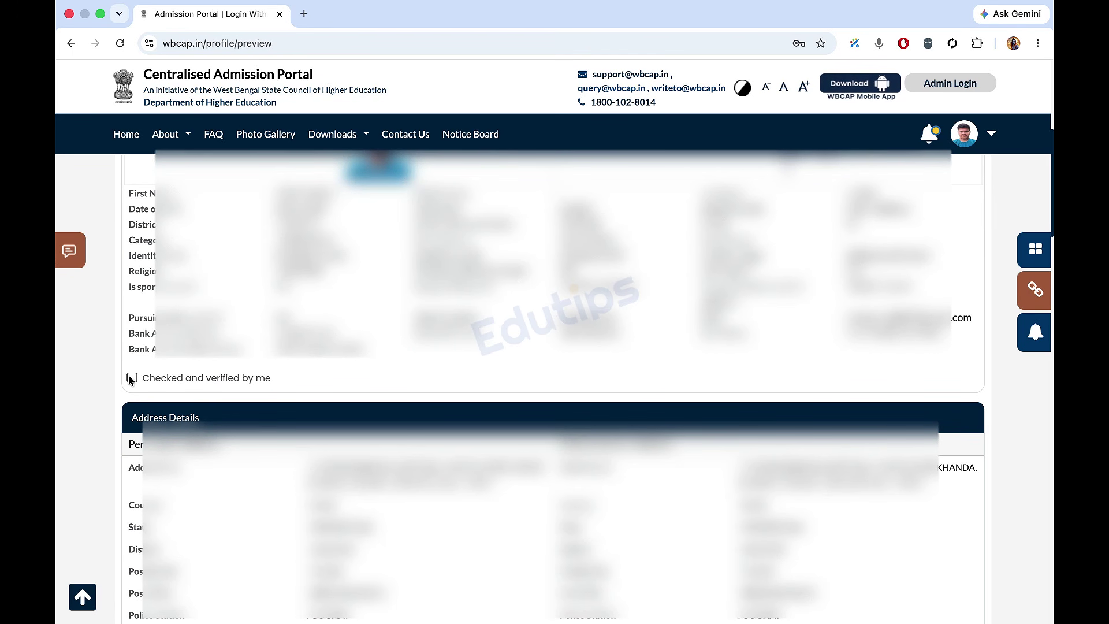
pyautogui.click(132, 379)
pyautogui.scroll(-10, 444, 413)
pyautogui.click(522, 381)
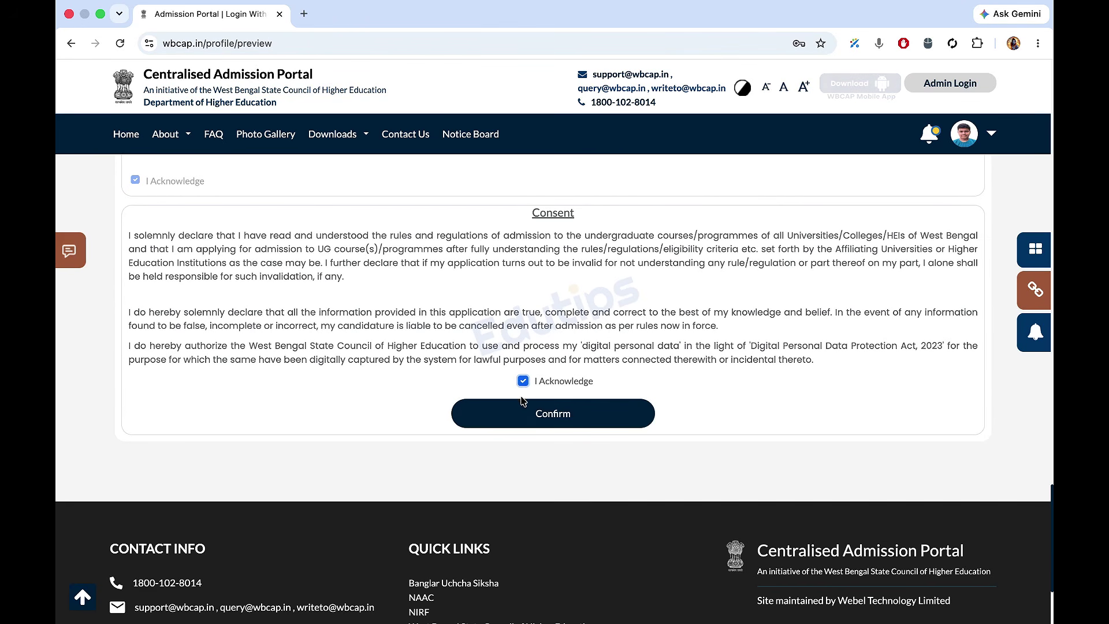
pyautogui.scroll(1, 546, 485)
pyautogui.click(545, 483)
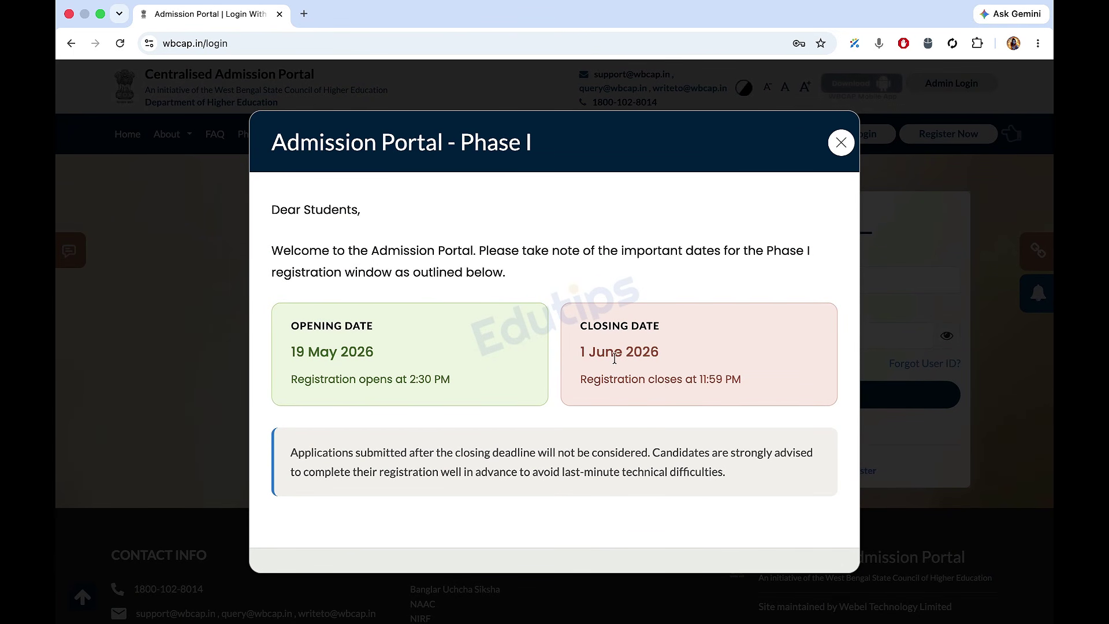
# - Dismiss the Phase I notice and log in as a student with the candidate's User ID, ticking Remember me
pyautogui.click(841, 143)
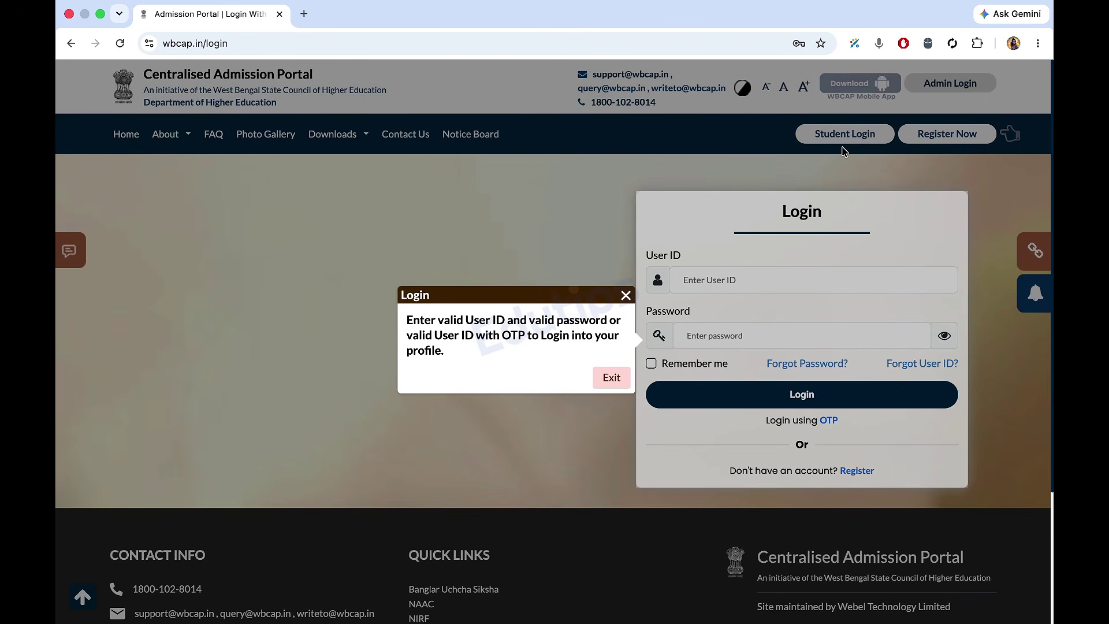
pyautogui.click(764, 283)
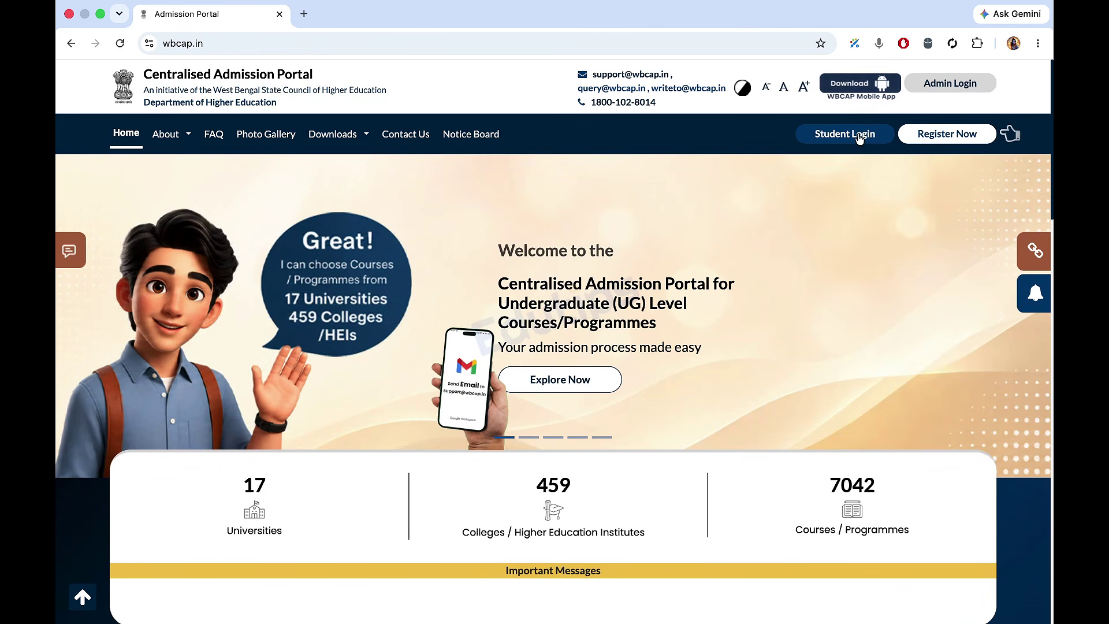
pyautogui.click(859, 137)
pyautogui.click(627, 295)
pyautogui.click(695, 285)
pyautogui.write('nityag')
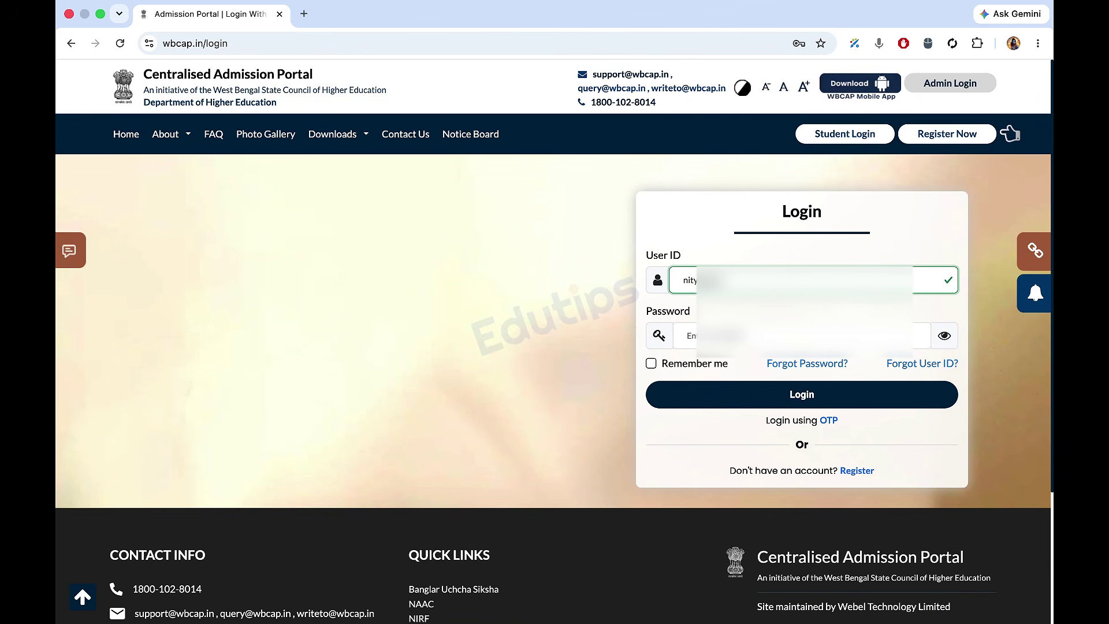
pyautogui.click(651, 363)
pyautogui.click(670, 395)
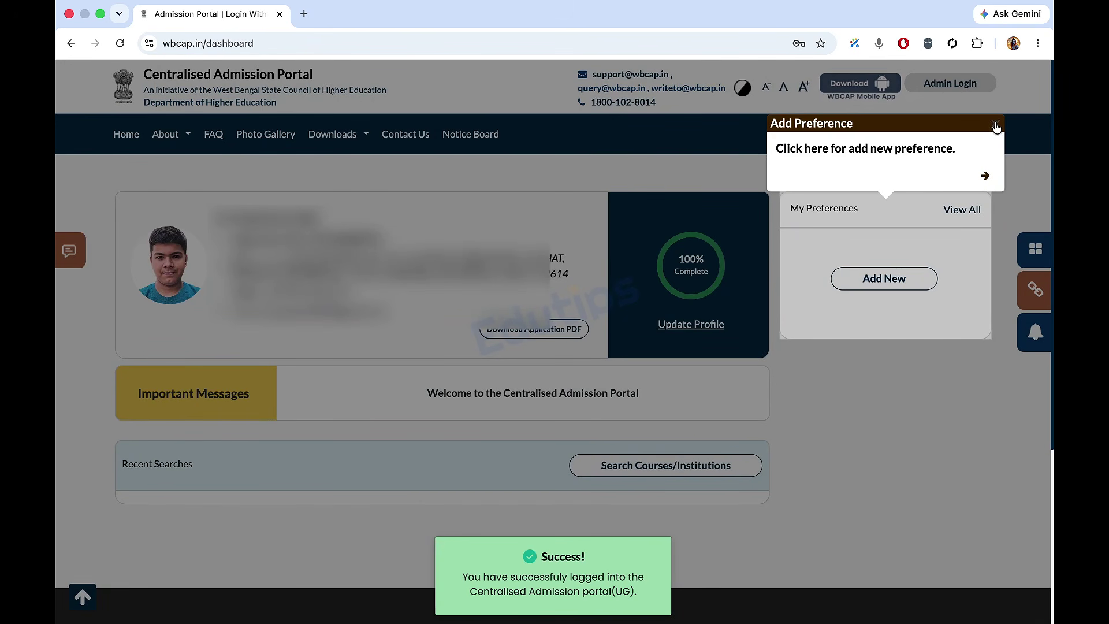
# - Start a new course preference with the district set to Kolkata
pyautogui.click(994, 122)
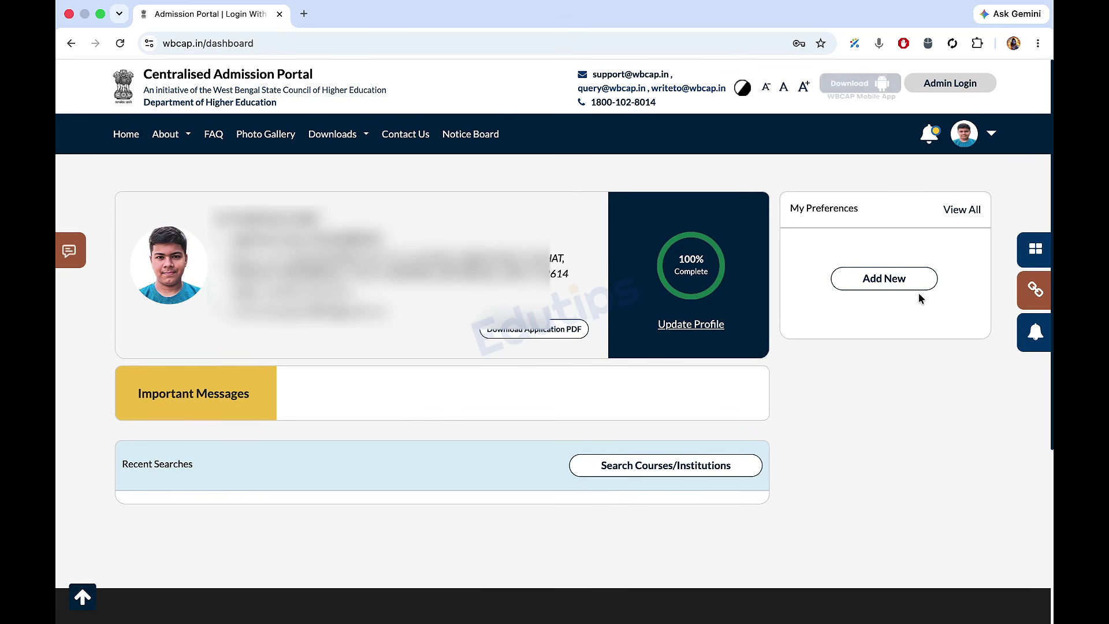
pyautogui.click(886, 288)
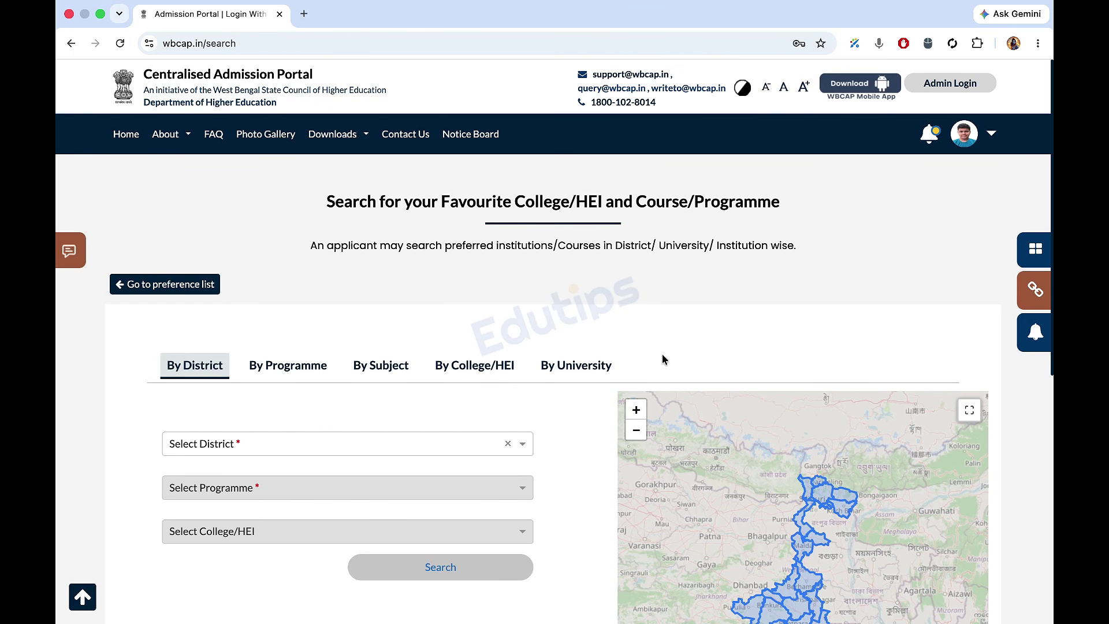
pyautogui.click(331, 442)
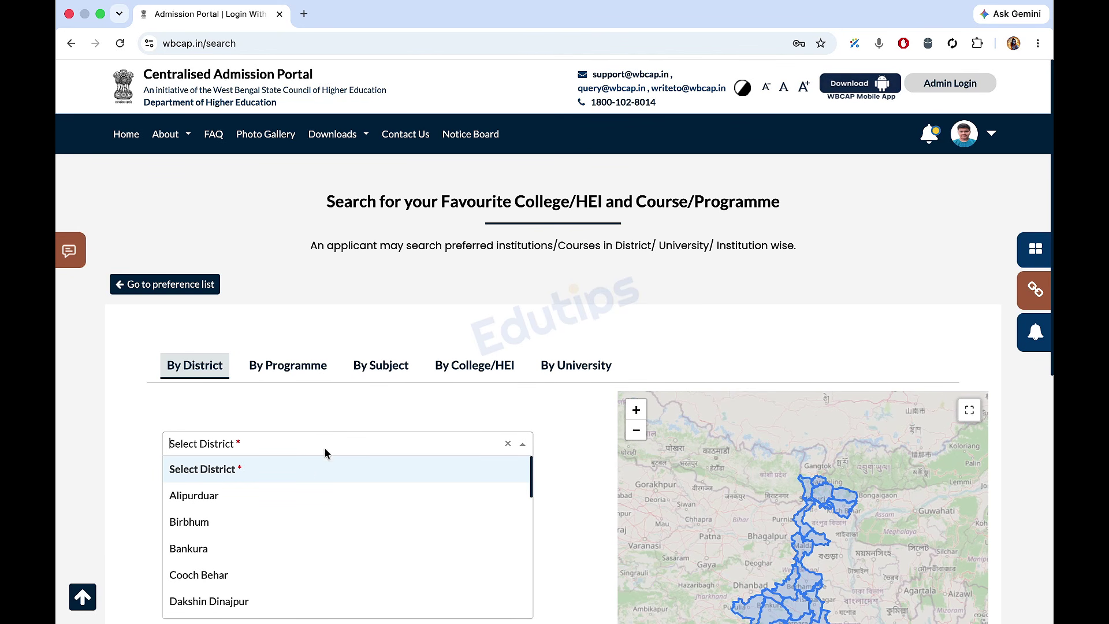
pyautogui.scroll(-5, 291, 516)
pyautogui.scroll(2, 291, 516)
pyautogui.scroll(-3, 260, 502)
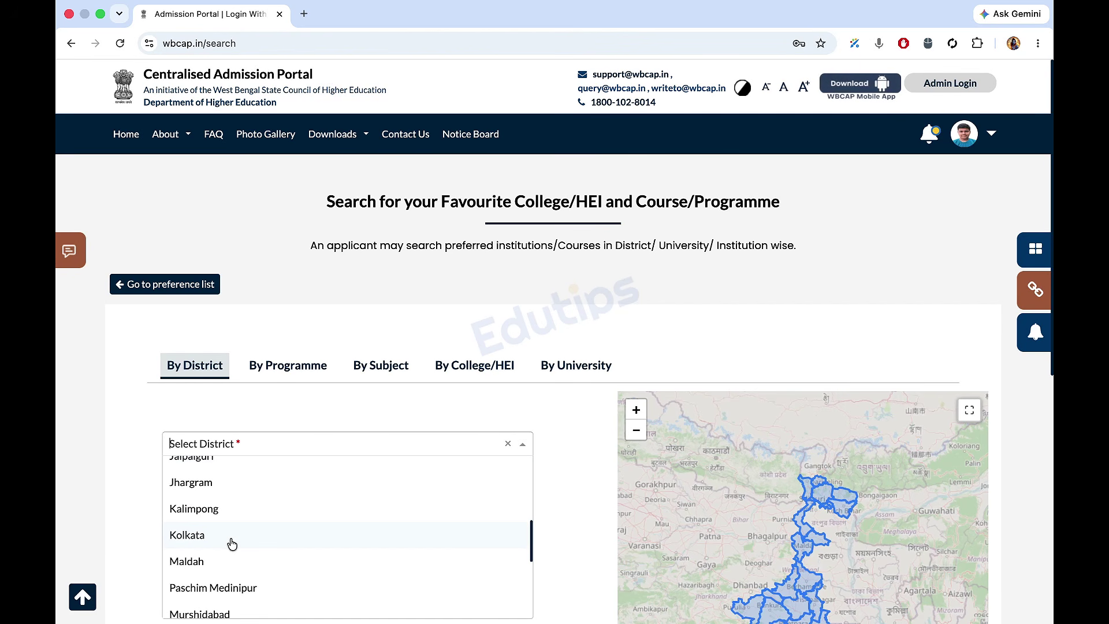
pyautogui.click(230, 534)
# - Choose the 4-Year B.Com. honours programme and Goenka College, then search for courses
pyautogui.click(408, 488)
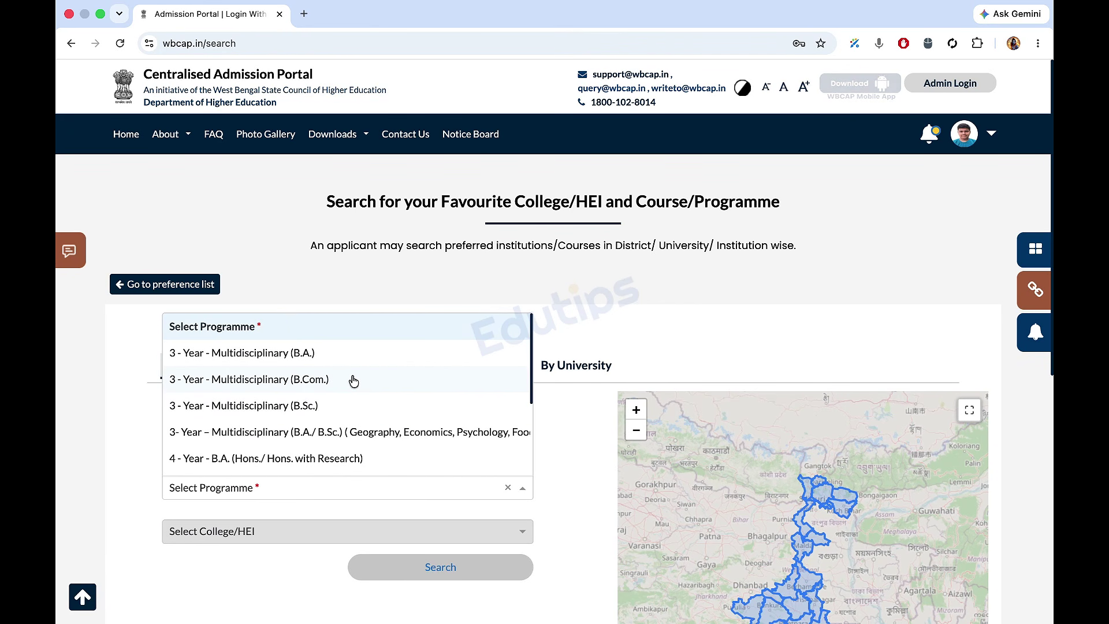
pyautogui.scroll(-3, 354, 376)
pyautogui.click(306, 381)
pyautogui.scroll(-5, 302, 445)
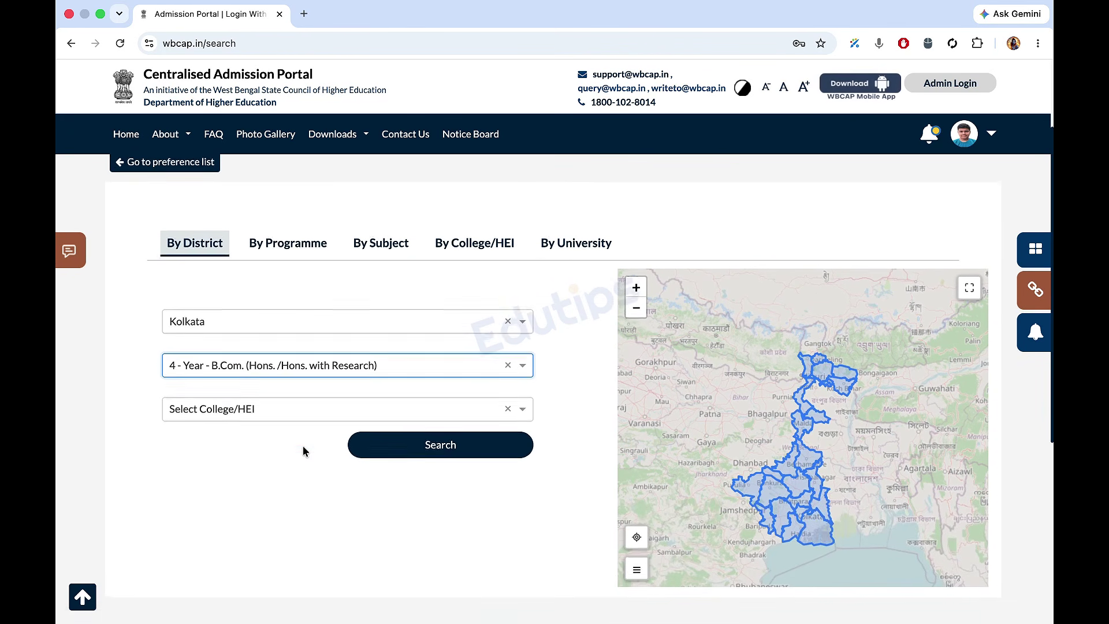
pyautogui.click(288, 383)
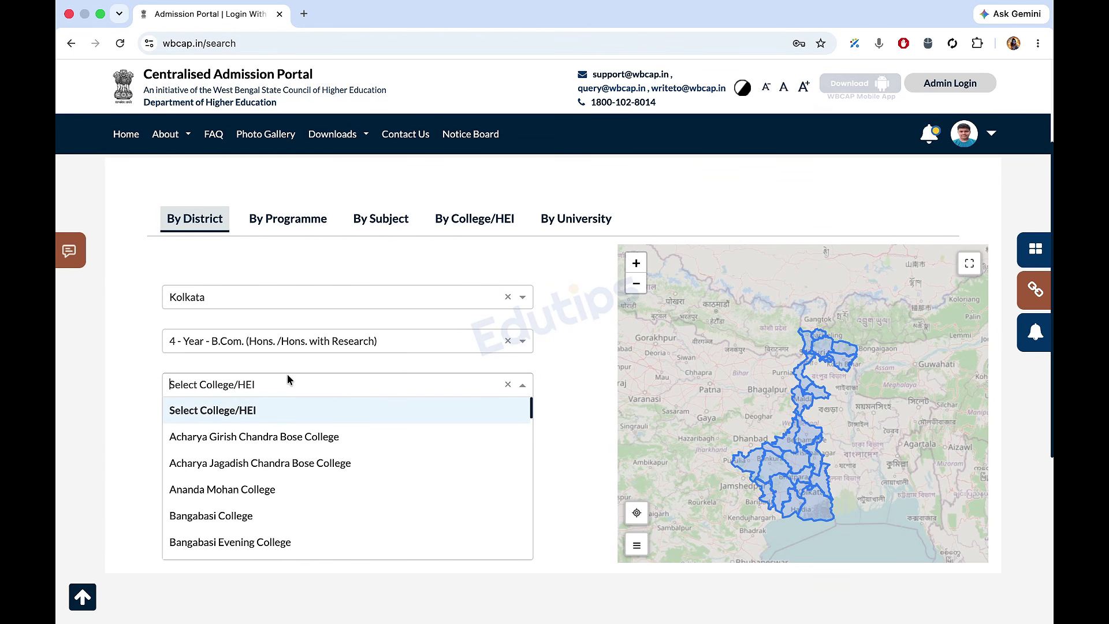
pyautogui.scroll(-3, 288, 501)
pyautogui.scroll(-5, 288, 502)
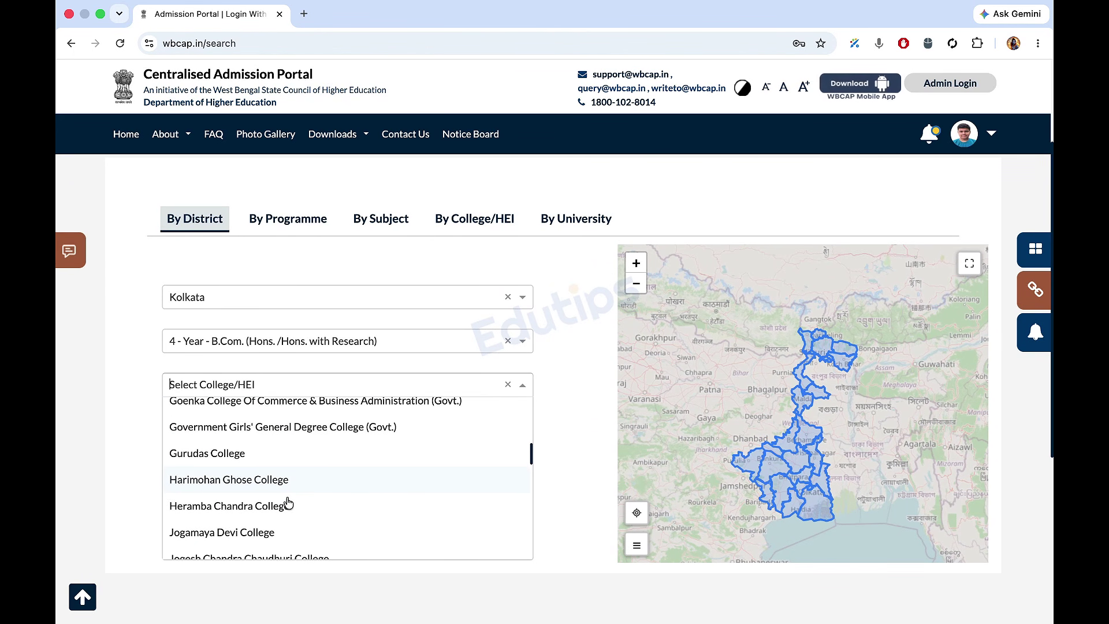
pyautogui.scroll(1, 288, 502)
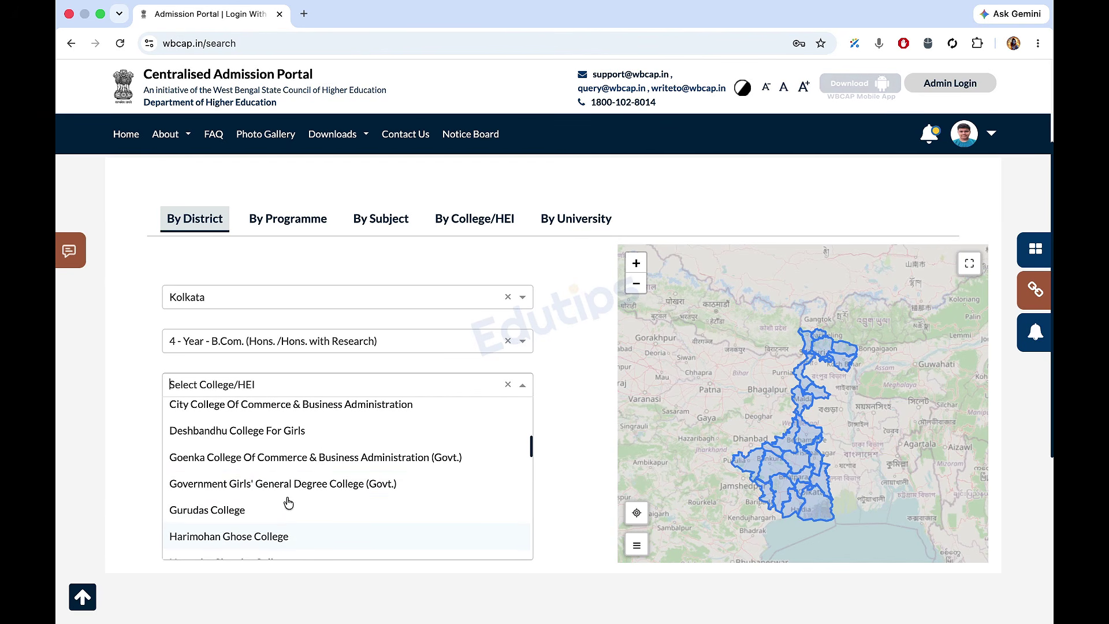
pyautogui.click(294, 466)
pyautogui.scroll(-1, 376, 461)
pyautogui.click(441, 349)
pyautogui.scroll(-10, 442, 349)
pyautogui.scroll(-3, 441, 348)
pyautogui.scroll(4, 441, 348)
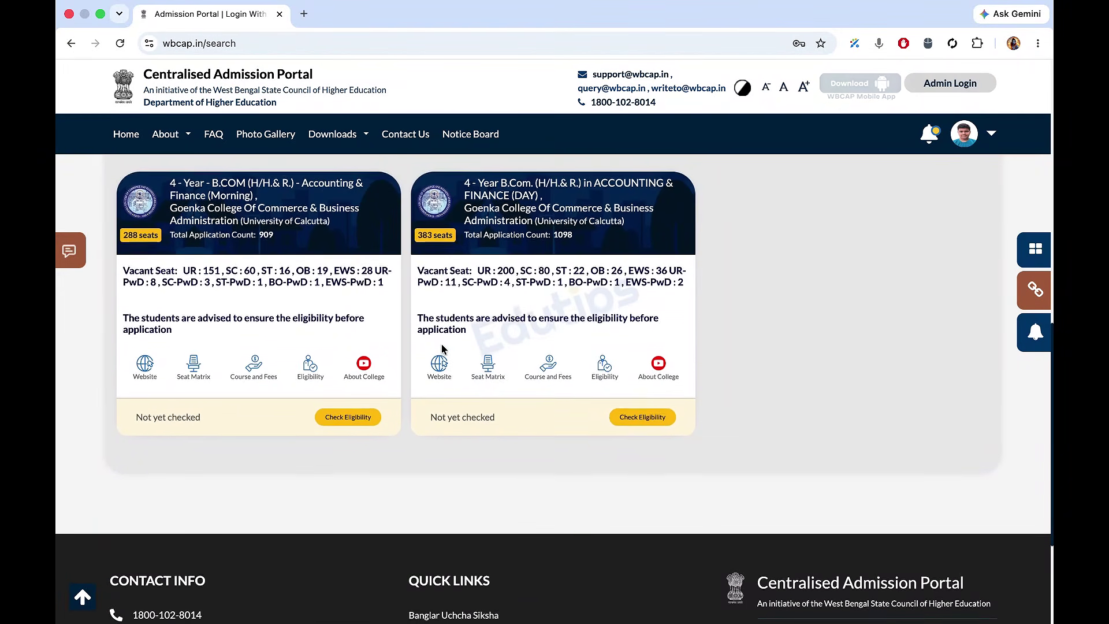
# - Add Goenka's Morning Accounting & Finance course as preference 1 with the Principles And Practice Of Management minor
pyautogui.click(349, 420)
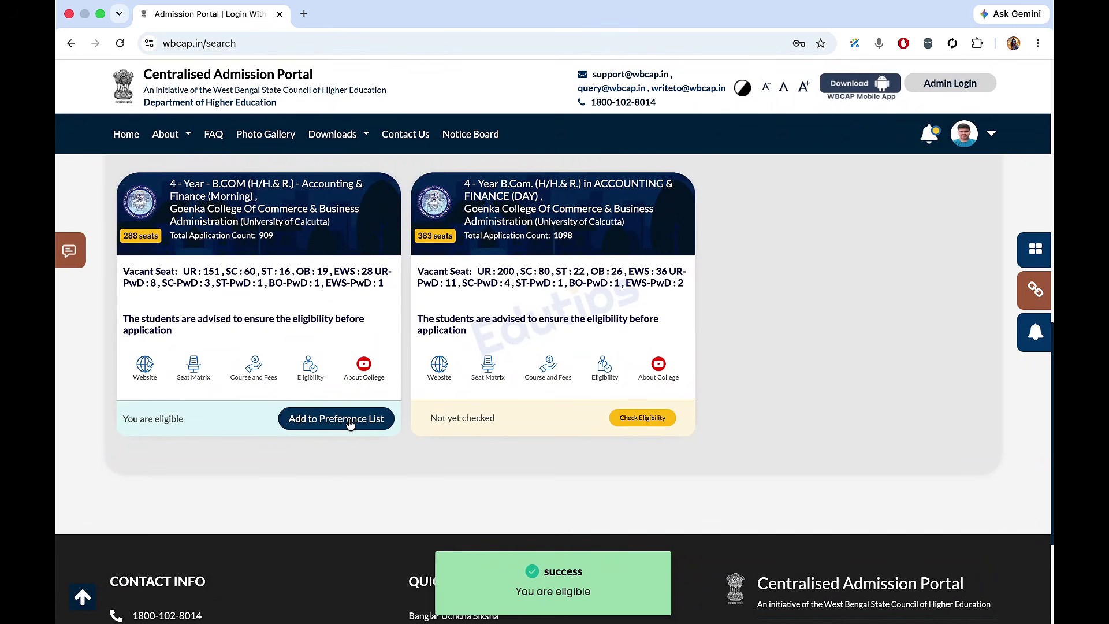
pyautogui.click(349, 421)
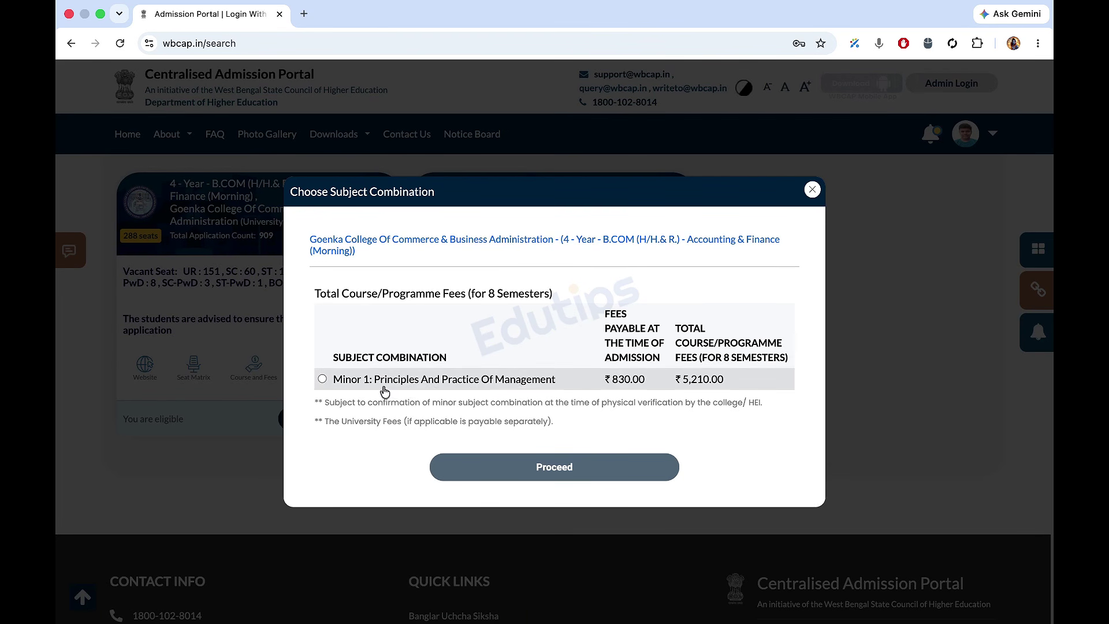
pyautogui.click(322, 379)
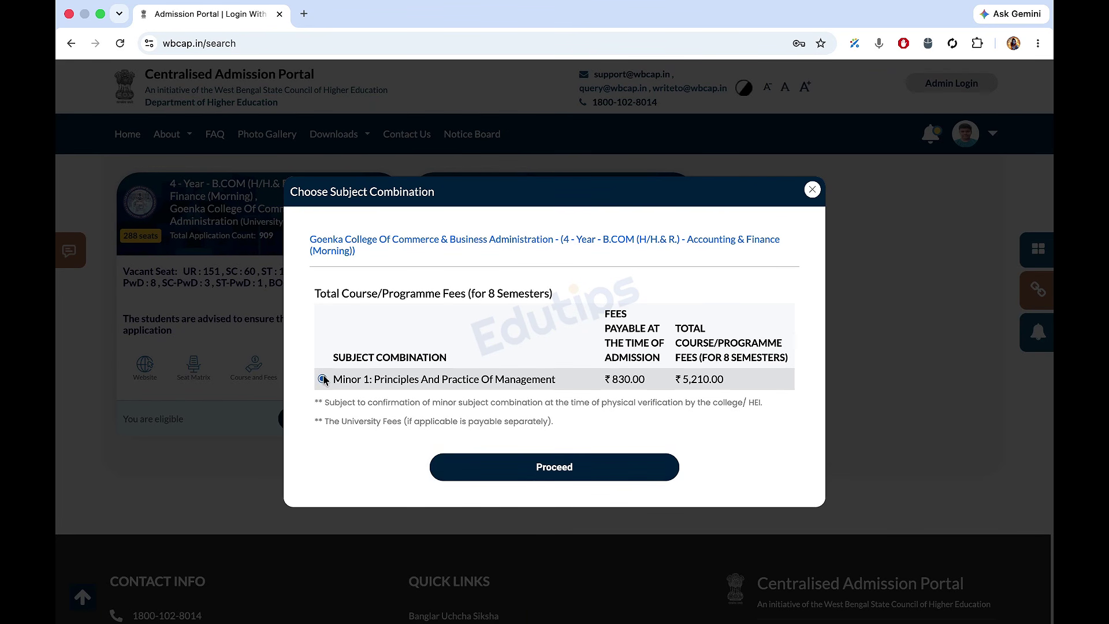
pyautogui.click(536, 477)
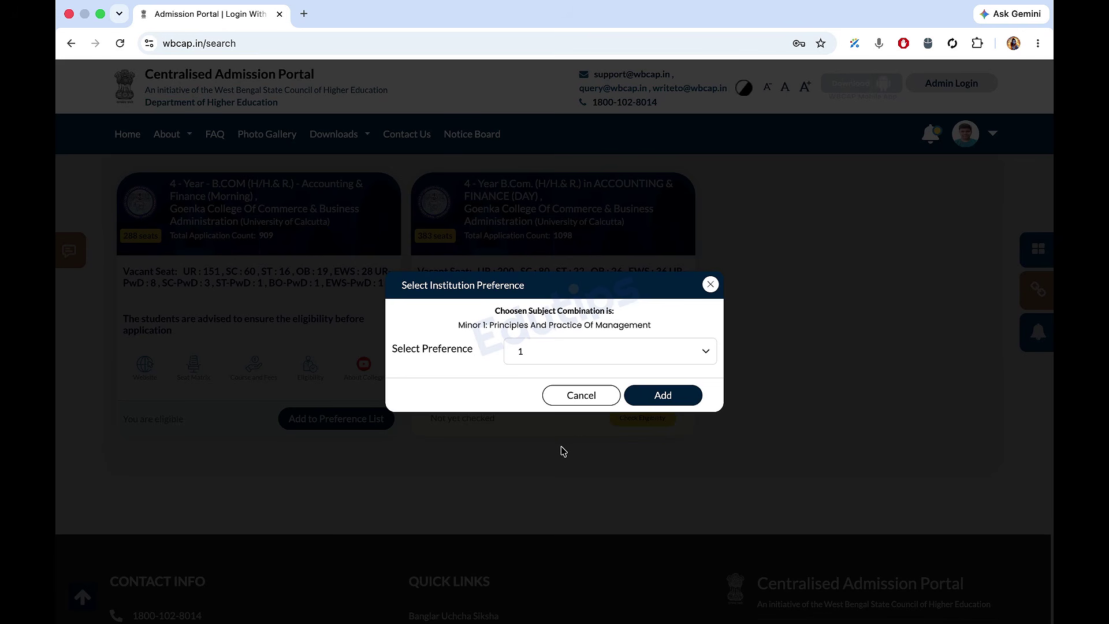
pyautogui.click(587, 358)
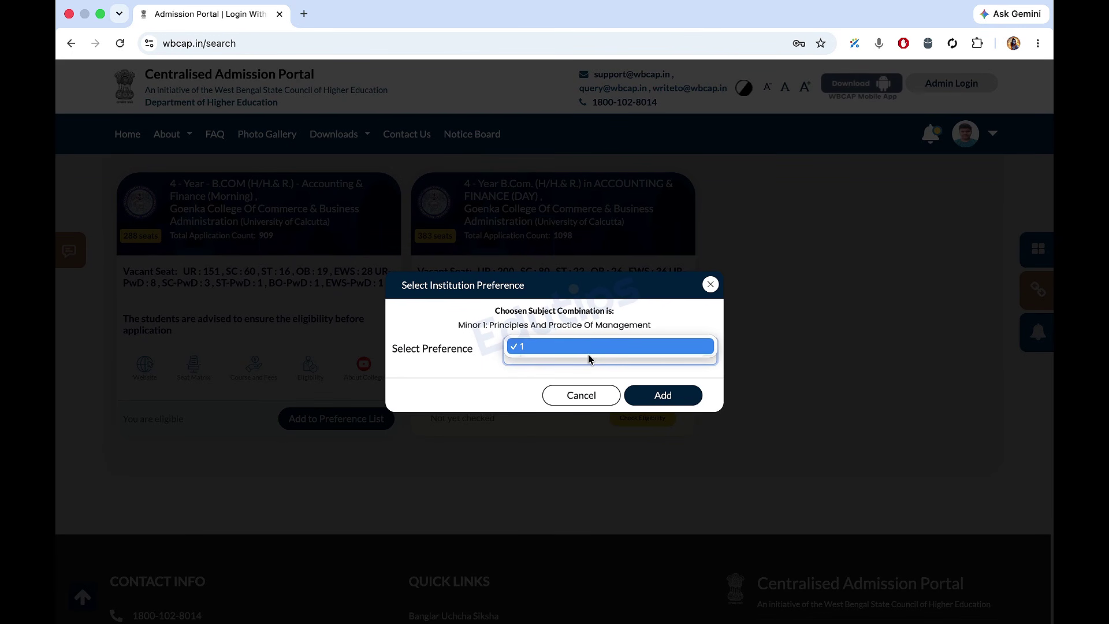
pyautogui.click(653, 406)
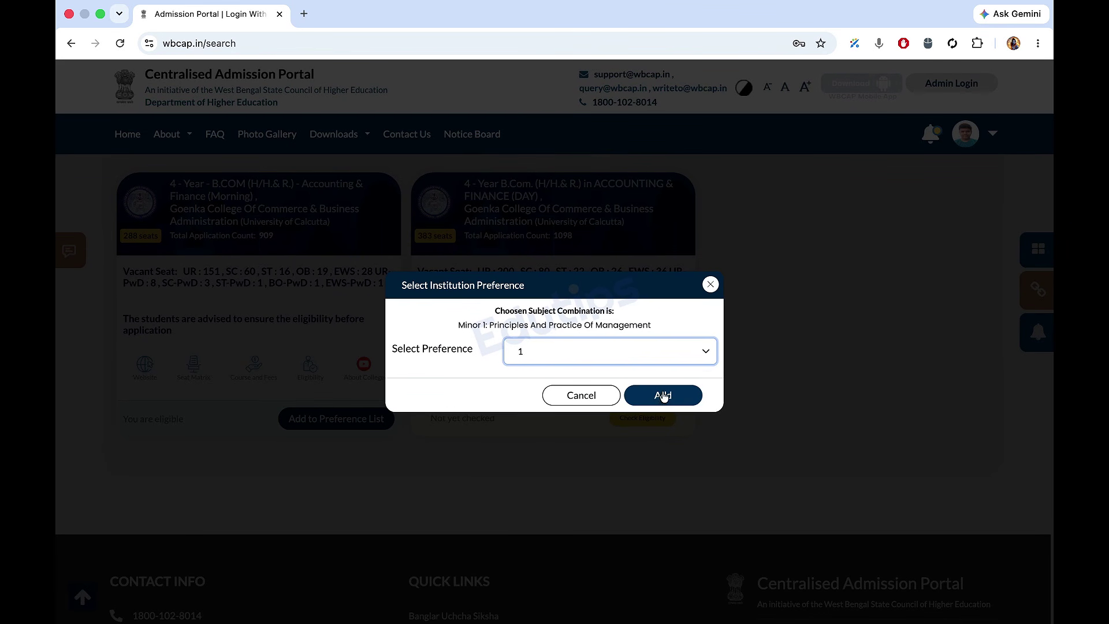
pyautogui.click(662, 398)
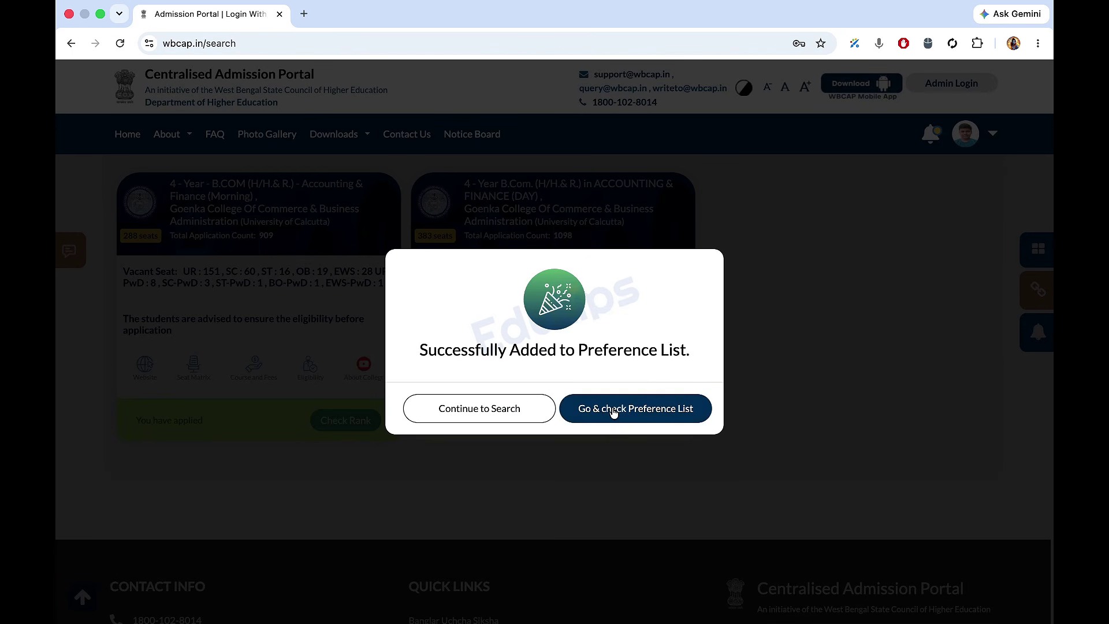
pyautogui.click(510, 421)
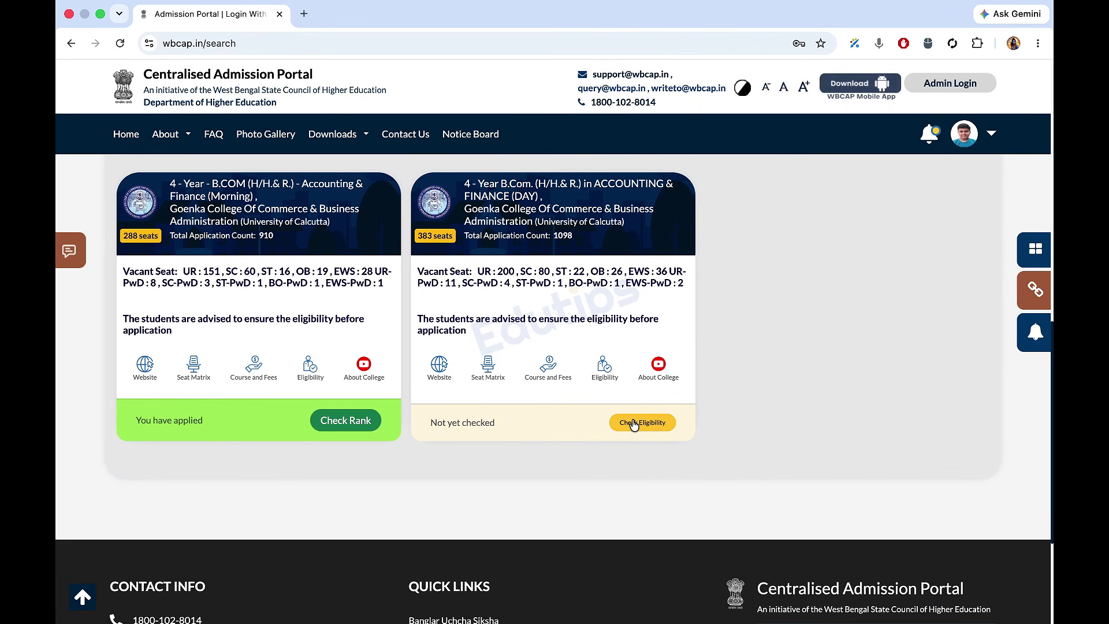
# - Add Goenka's DAY Accounting & Finance course with the same Principles And Practice Of Management minor
pyautogui.click(638, 422)
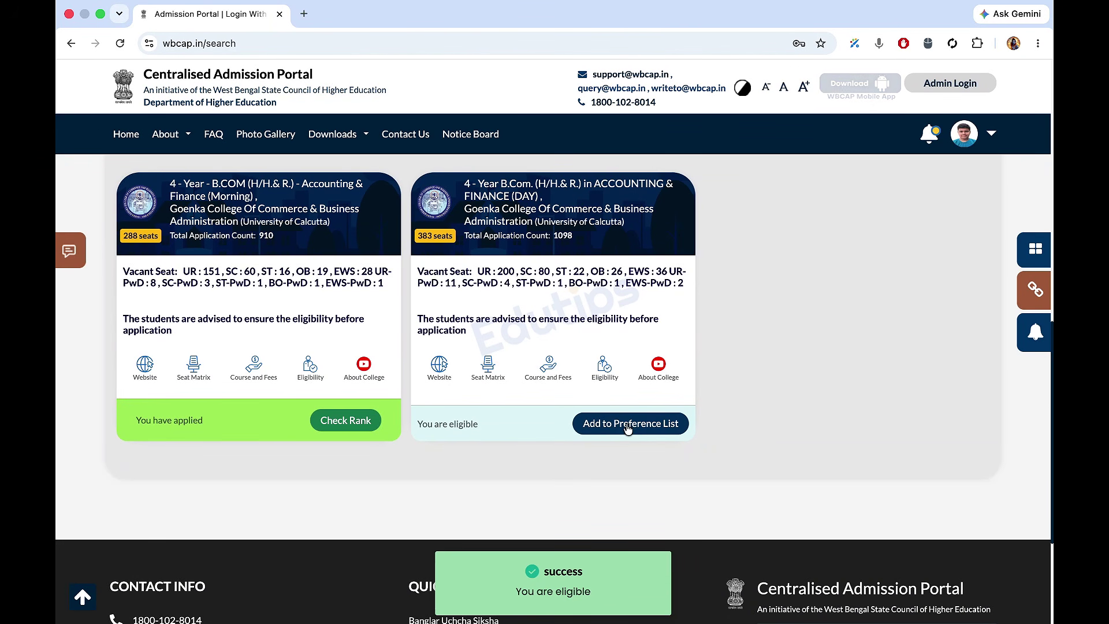
pyautogui.click(626, 424)
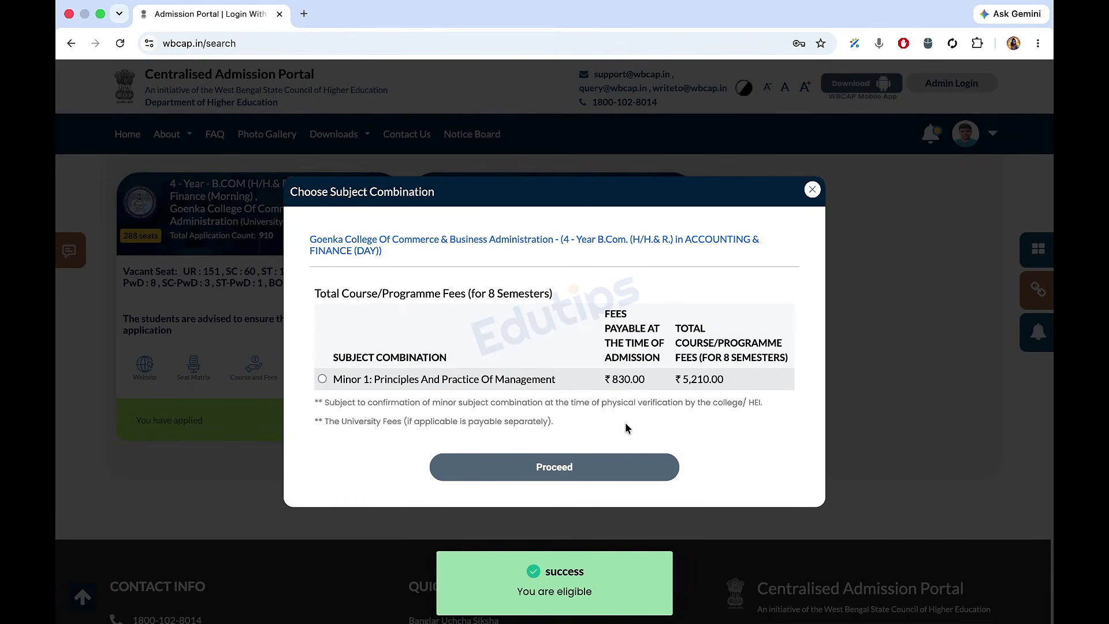
pyautogui.click(322, 379)
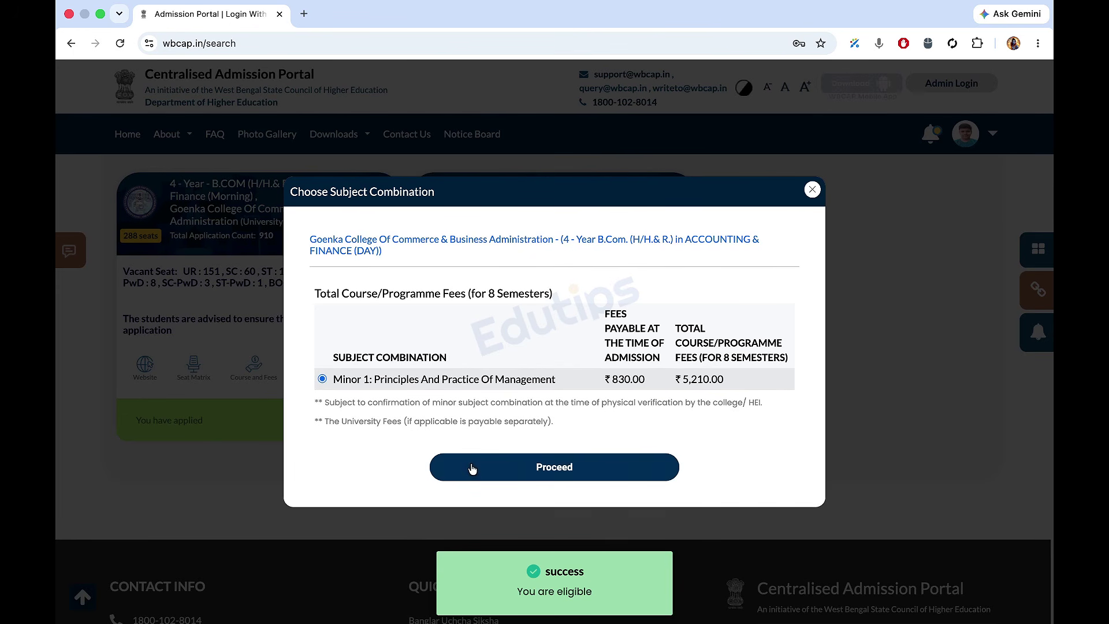
pyautogui.click(471, 466)
pyautogui.click(648, 398)
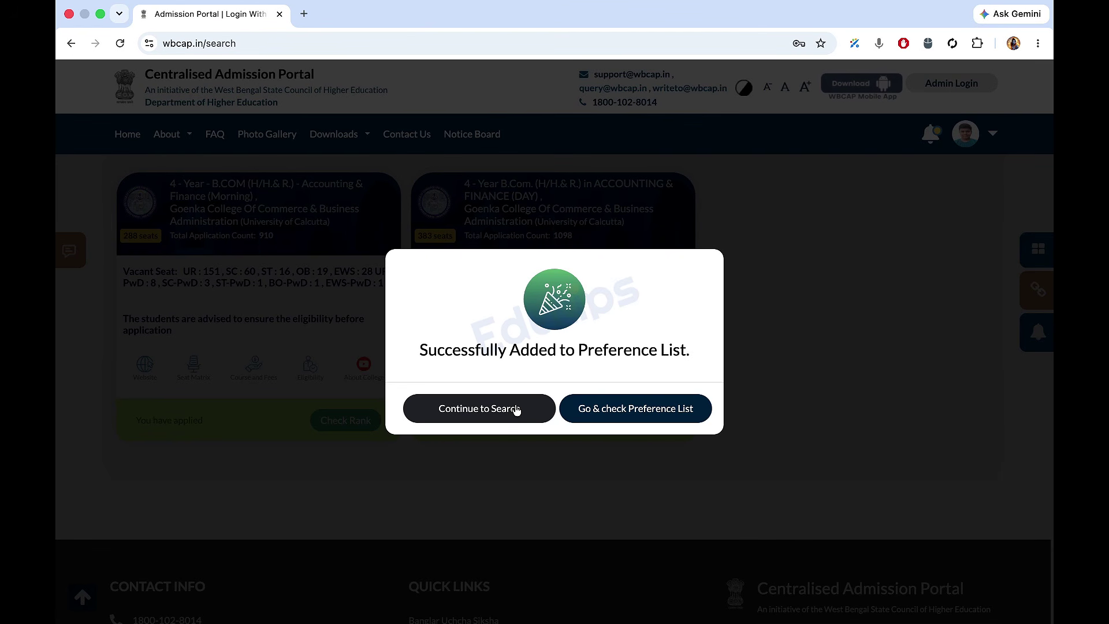
pyautogui.click(516, 410)
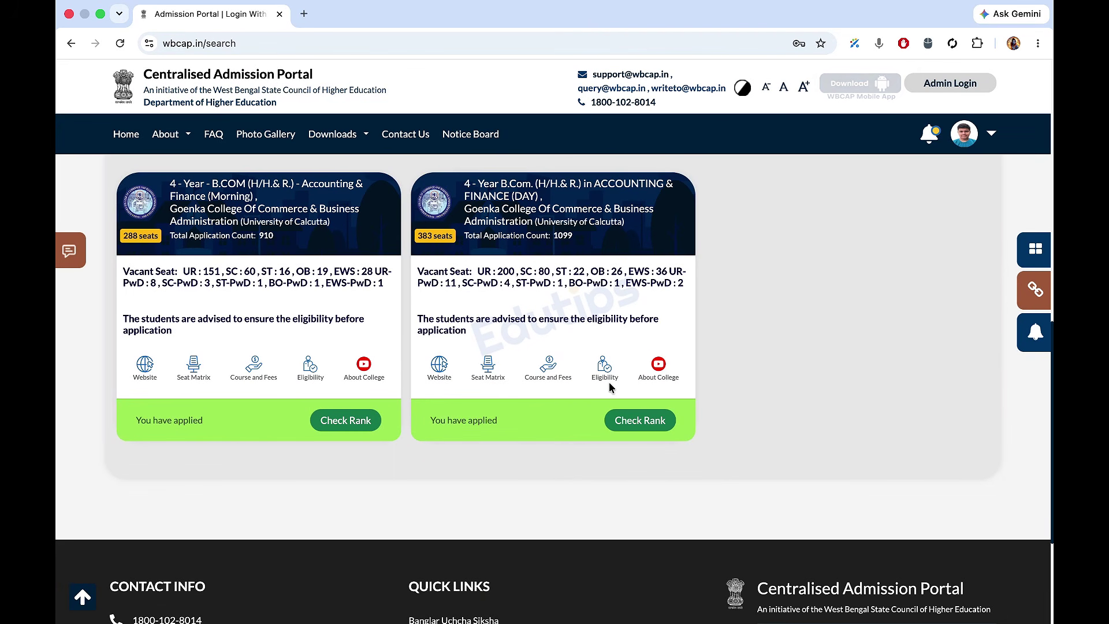
# - Rerun the Kolkata B.Com. course search with no specific college selected
pyautogui.scroll(5, 609, 387)
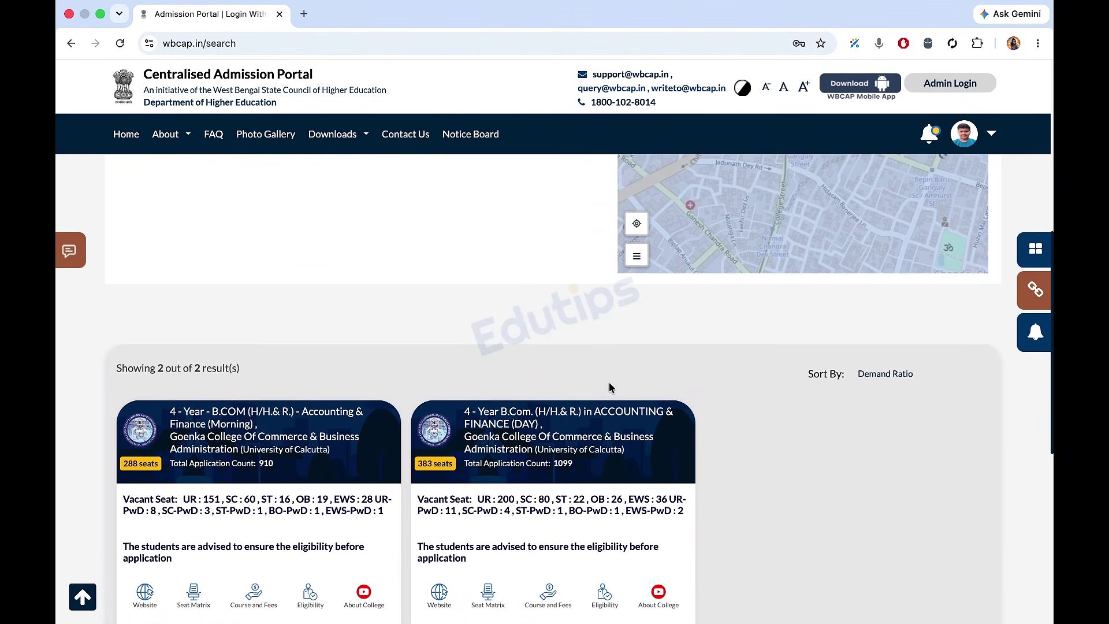
pyautogui.scroll(5, 608, 387)
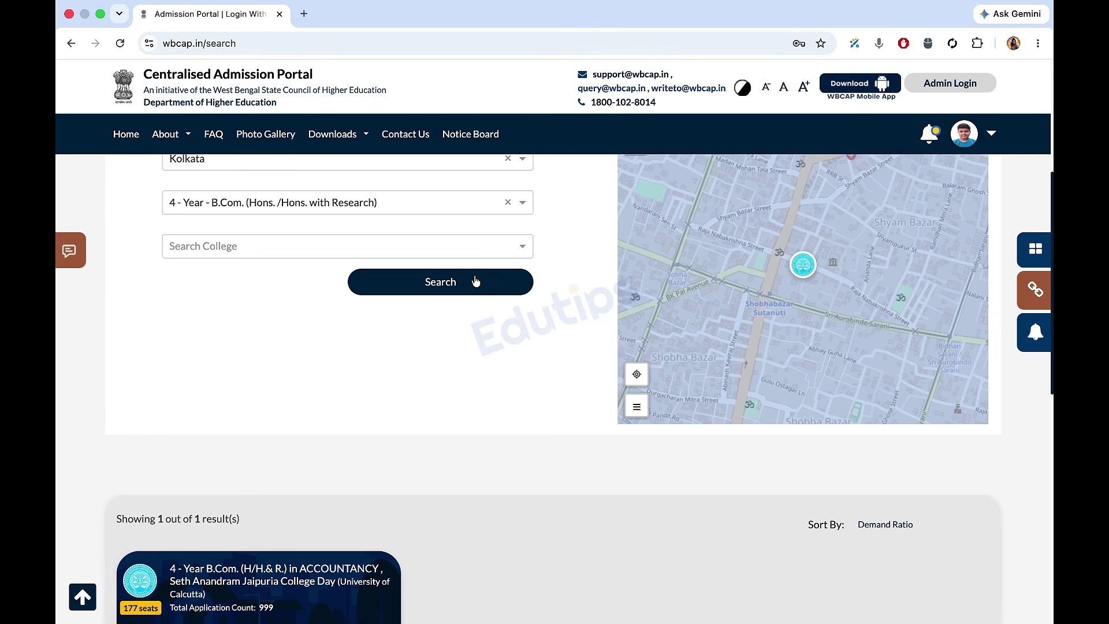
pyautogui.click(462, 279)
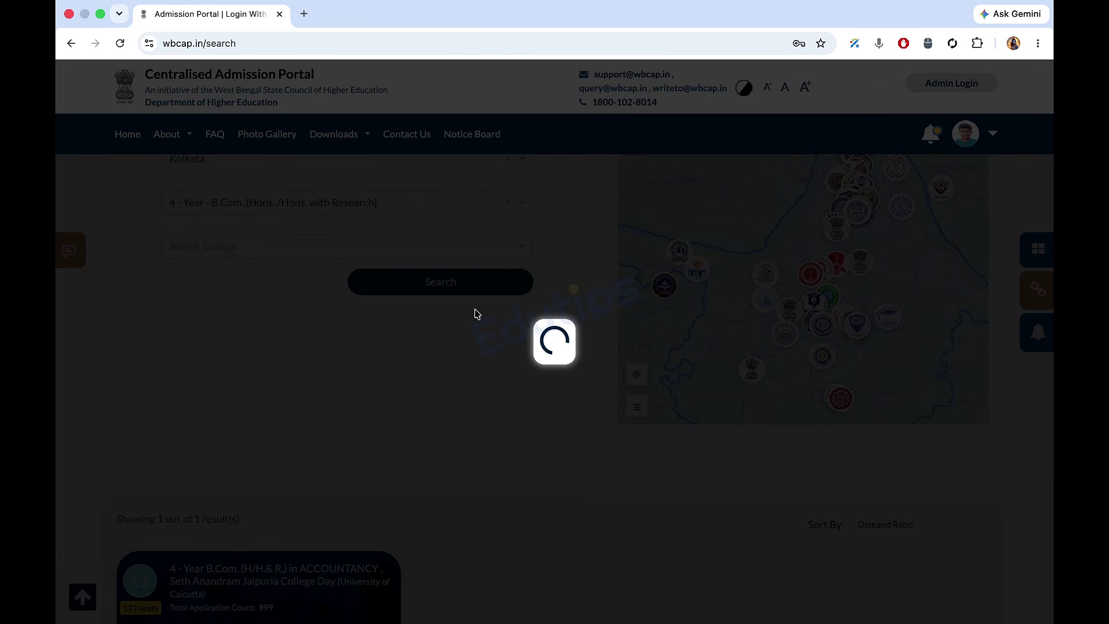
# - Check eligibility for Seth Anandram Jaipuria College Morning's Accountancy course, which rejects male students
pyautogui.scroll(-7, 475, 313)
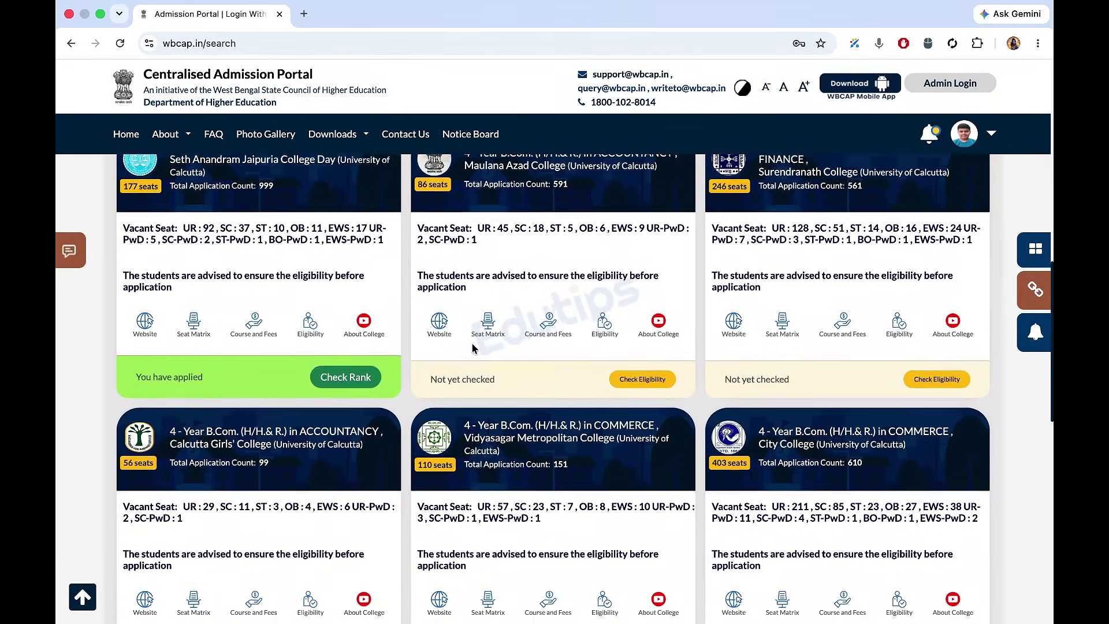
pyautogui.scroll(-2, 473, 347)
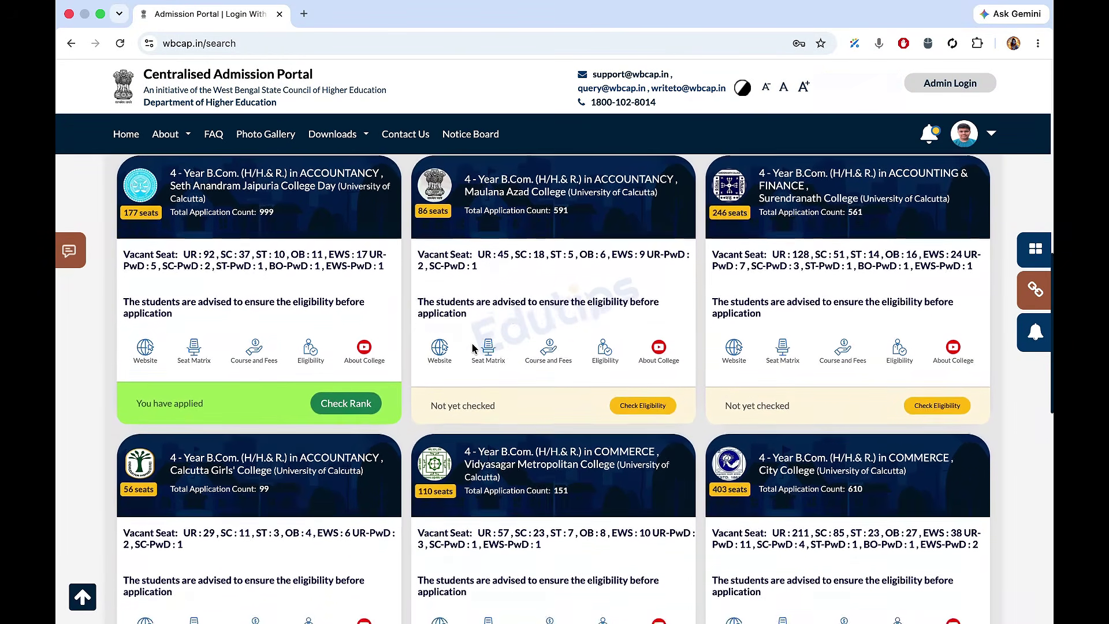
pyautogui.scroll(-3, 472, 347)
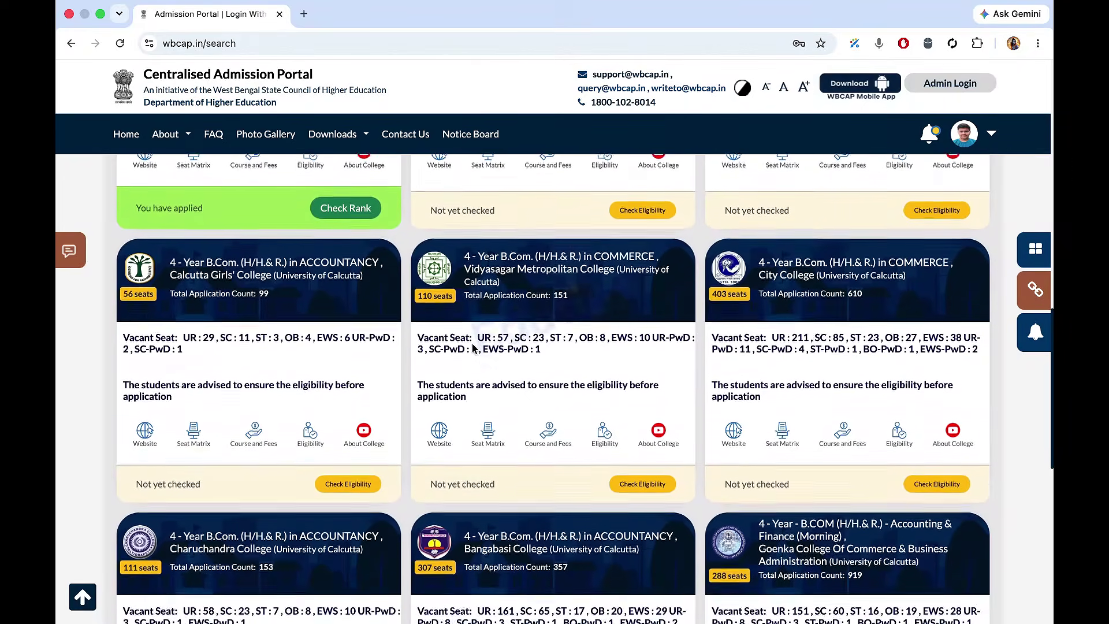
pyautogui.scroll(-1, 472, 347)
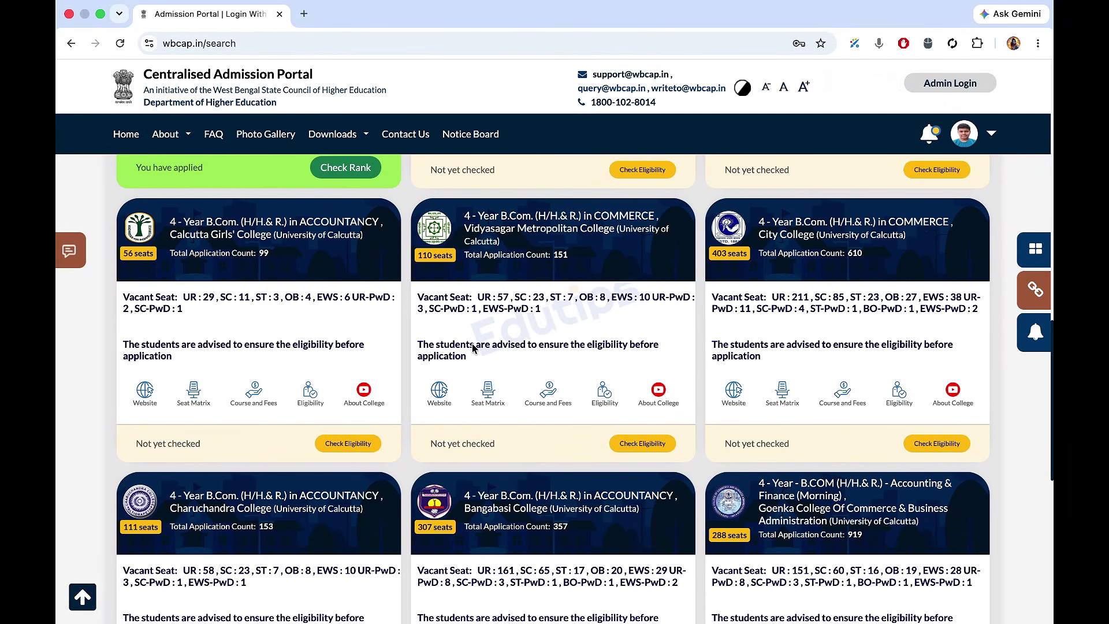
pyautogui.scroll(-2, 473, 347)
pyautogui.scroll(-1, 472, 347)
pyautogui.scroll(10, 472, 347)
pyautogui.scroll(-20, 473, 345)
pyautogui.scroll(-5, 472, 347)
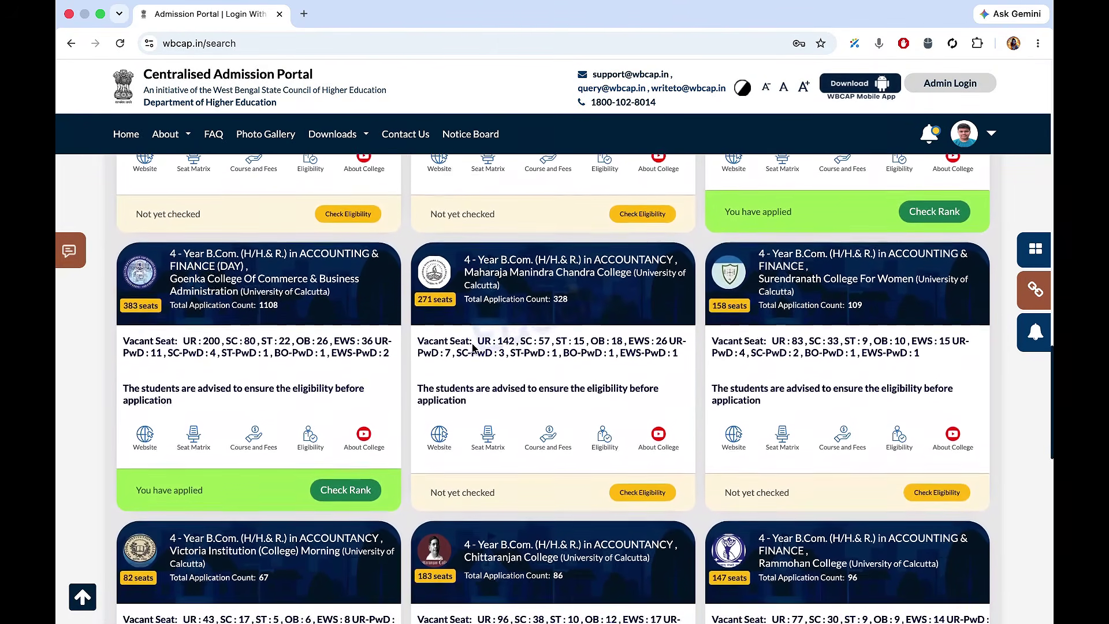
pyautogui.scroll(-3, 472, 347)
pyautogui.scroll(-1, 473, 347)
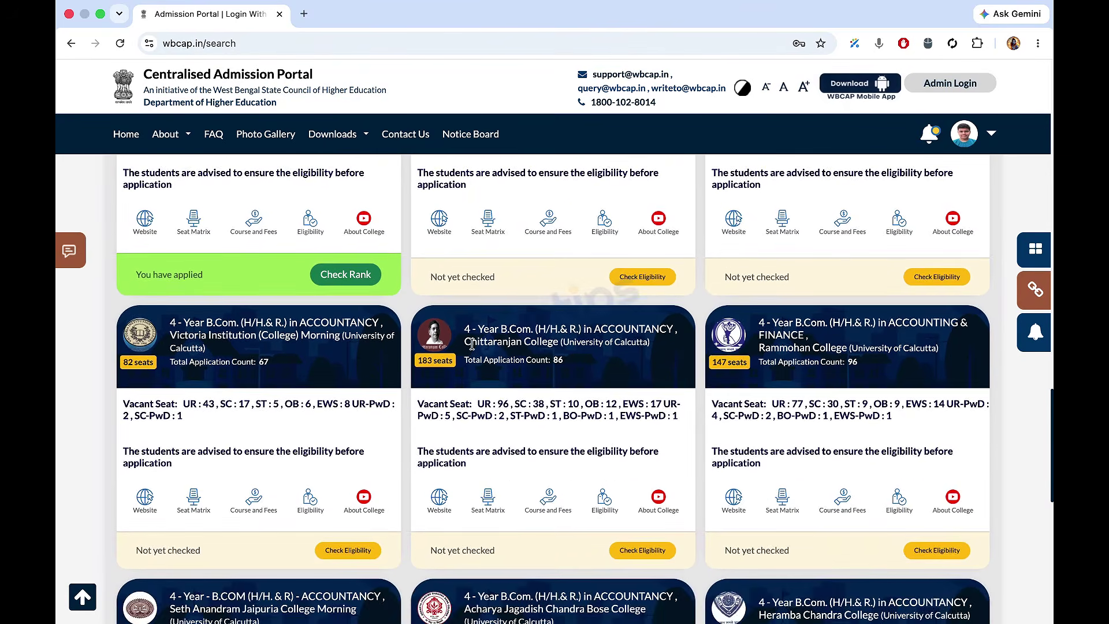
pyautogui.scroll(-4, 473, 345)
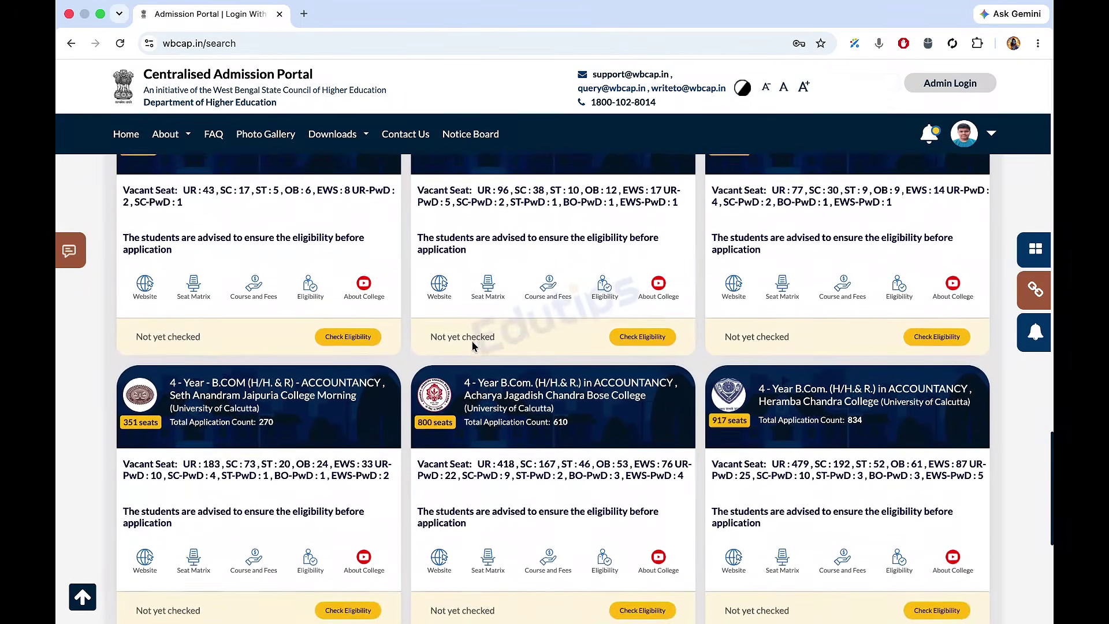
pyautogui.scroll(-2, 472, 347)
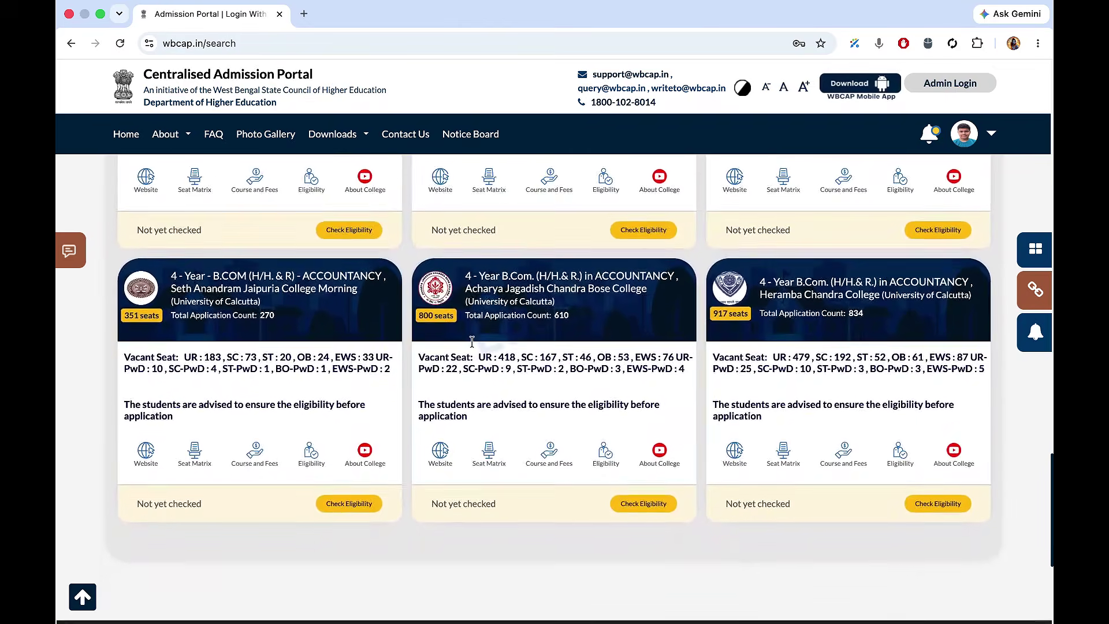
pyautogui.scroll(-3, 391, 483)
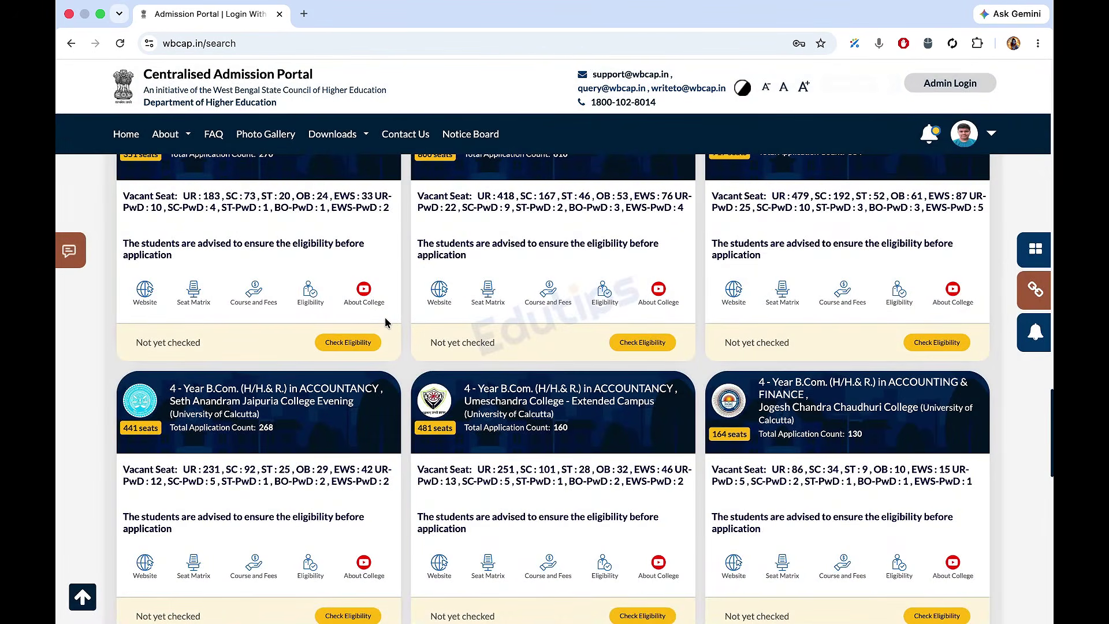
pyautogui.click(349, 346)
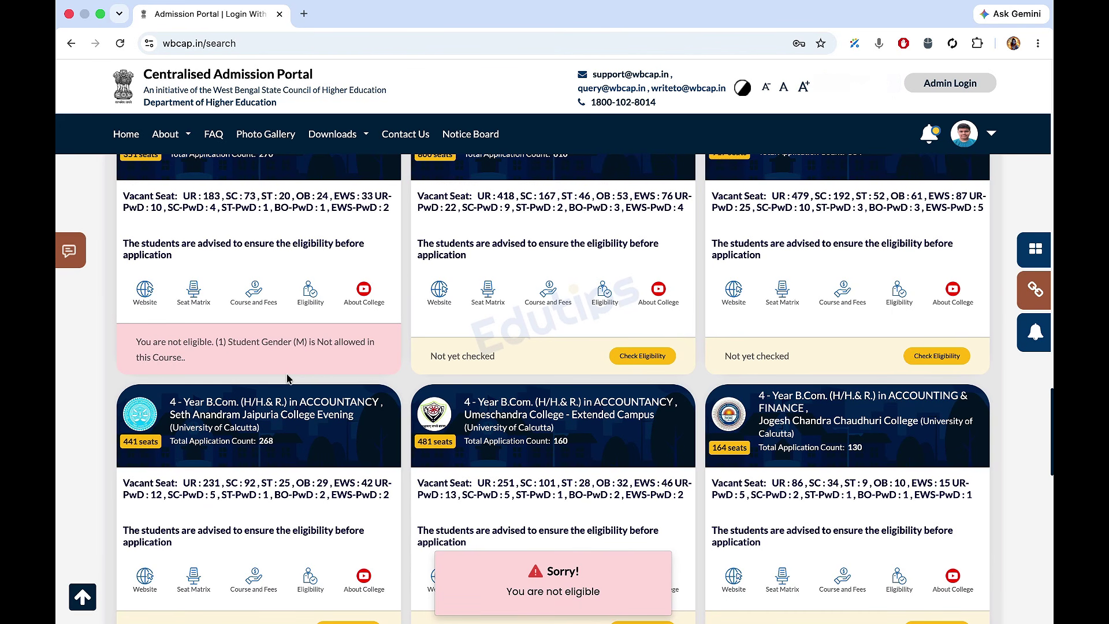
pyautogui.scroll(1, 289, 379)
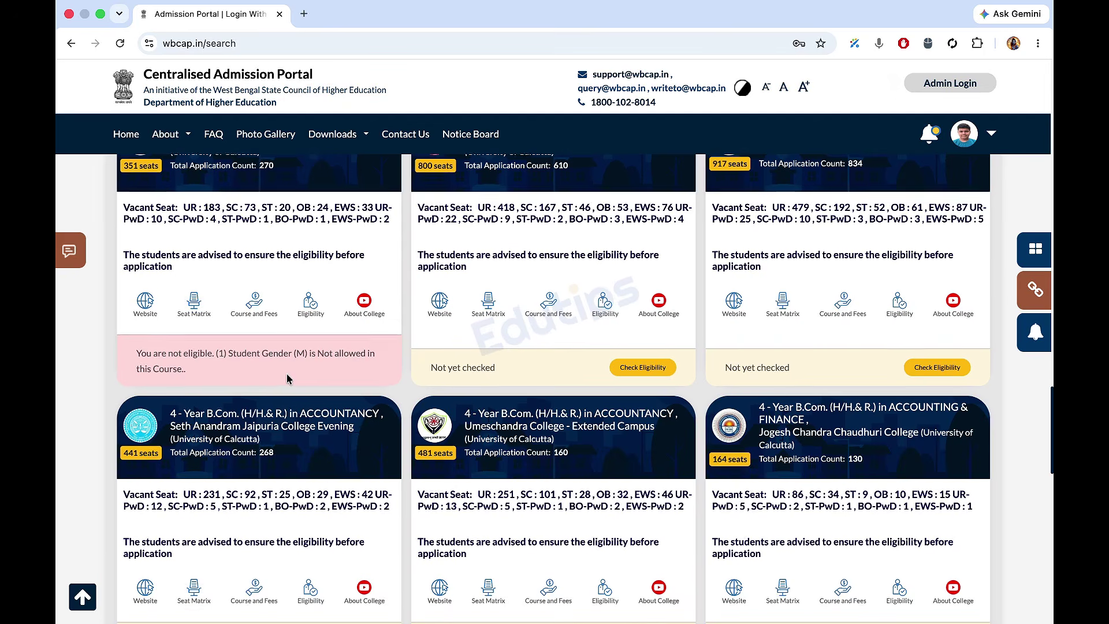
pyautogui.scroll(4, 288, 379)
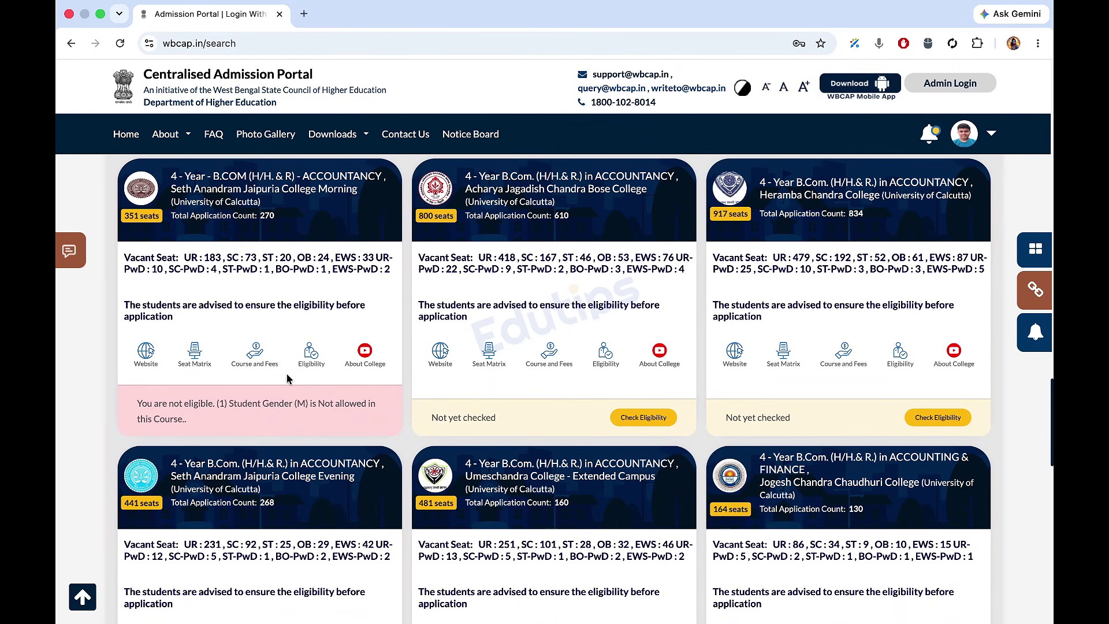
pyautogui.scroll(1, 287, 379)
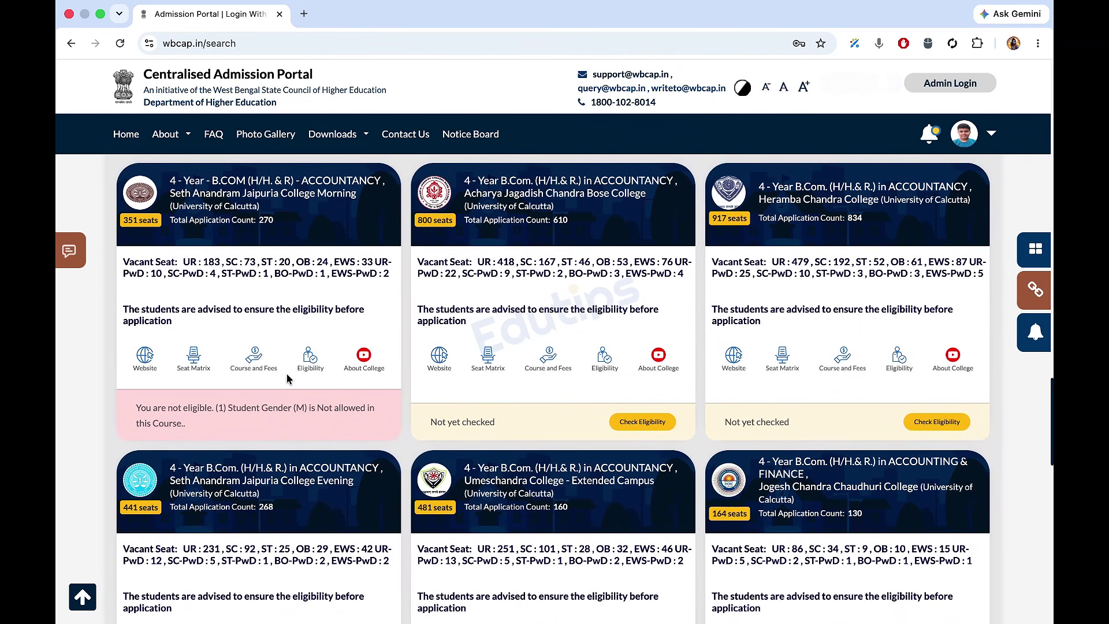
pyautogui.scroll(-2, 318, 387)
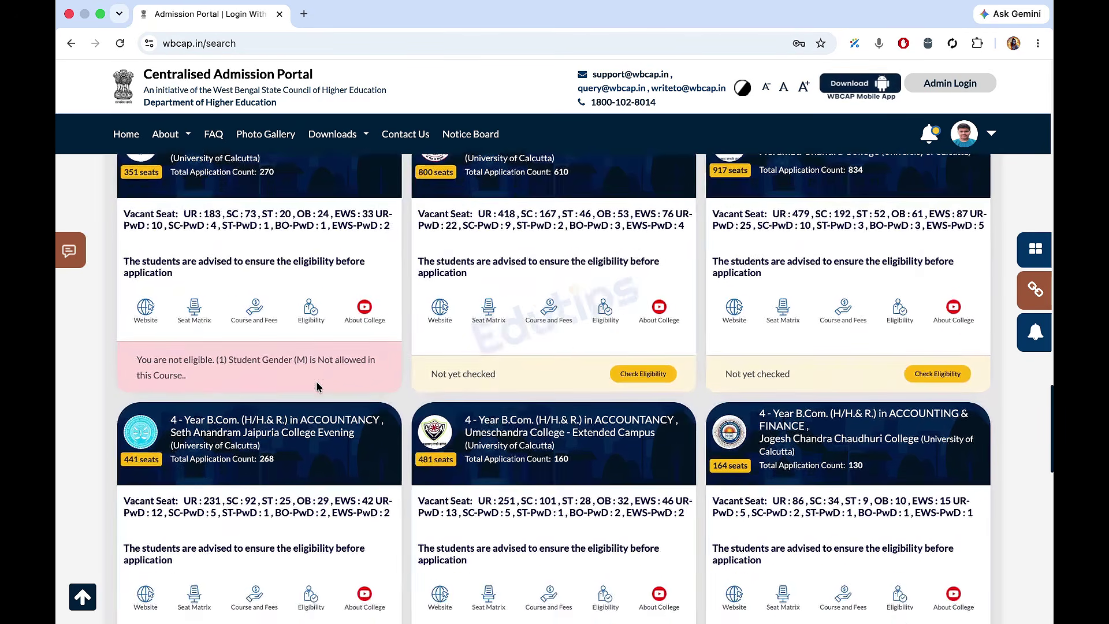
pyautogui.scroll(5, 318, 387)
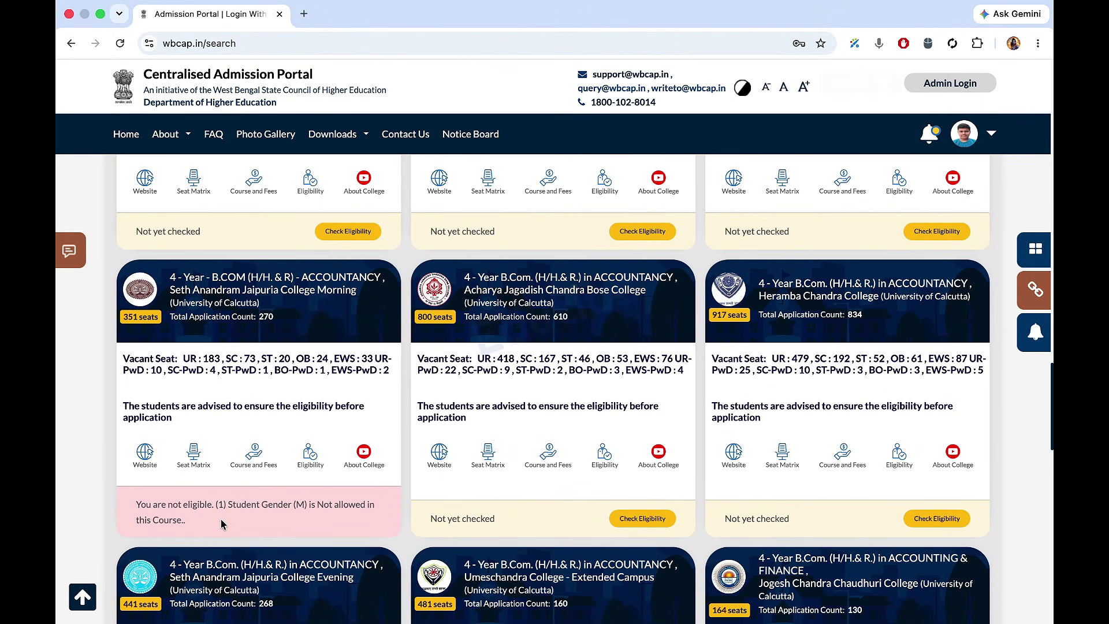
pyautogui.scroll(-2, 234, 507)
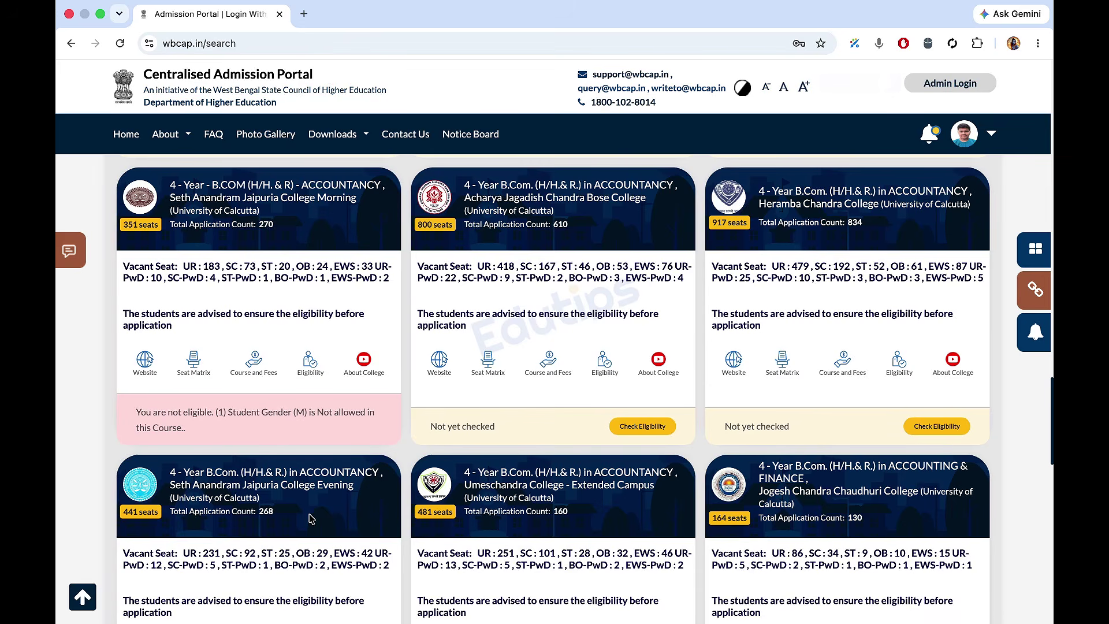
pyautogui.scroll(-2, 310, 518)
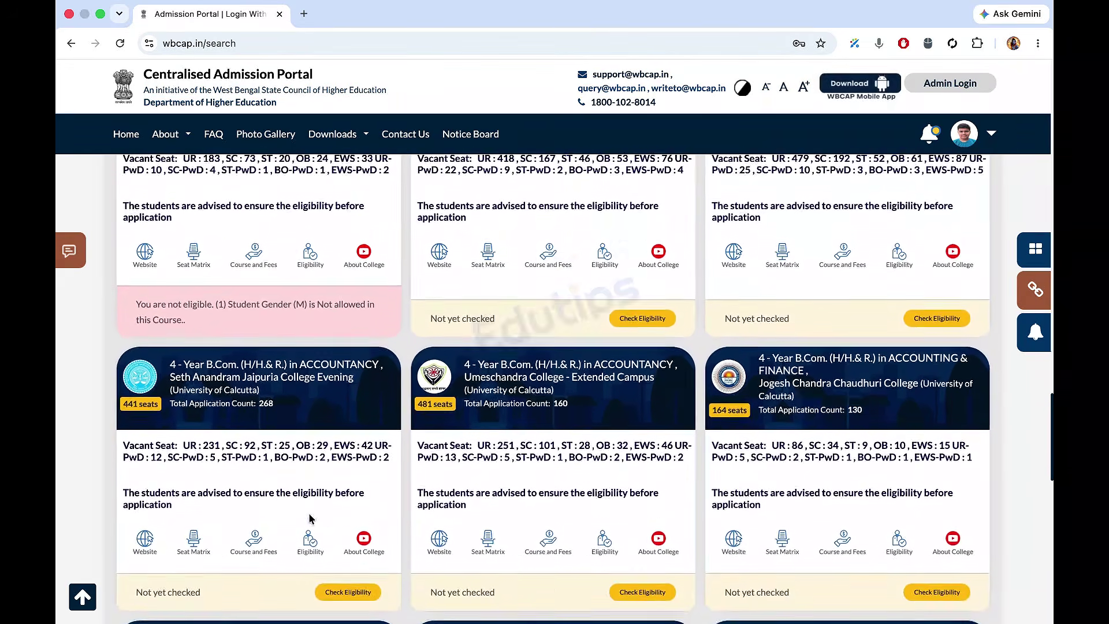
pyautogui.scroll(-1, 310, 518)
# - Add Jaipuria College Evening's Accountancy course as preference 4 with the available subject combination
pyautogui.click(342, 549)
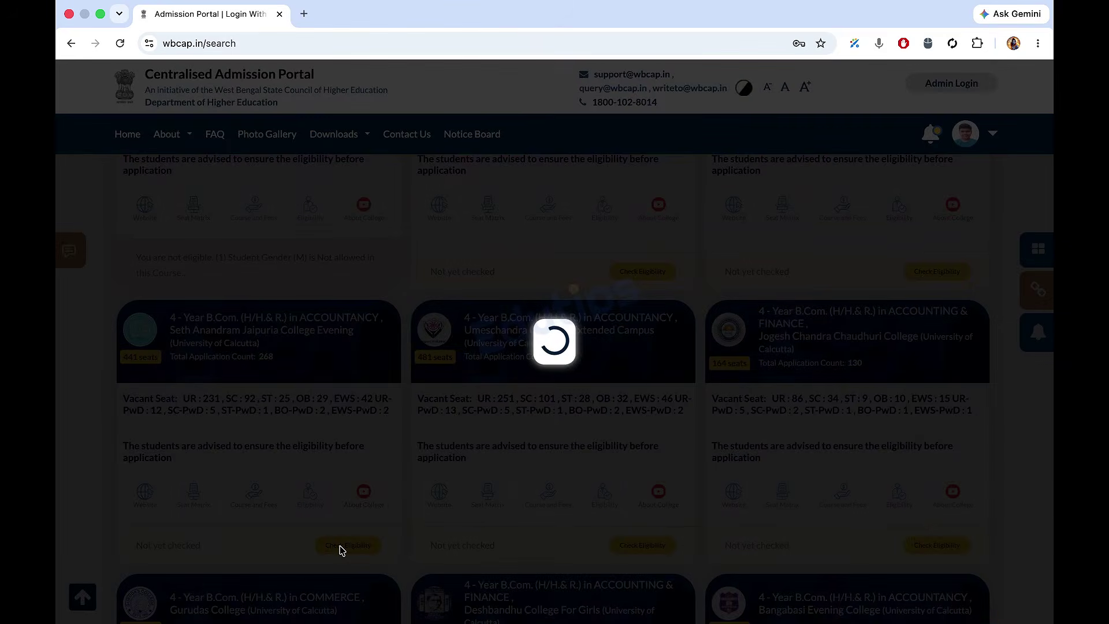
pyautogui.scroll(-1, 341, 551)
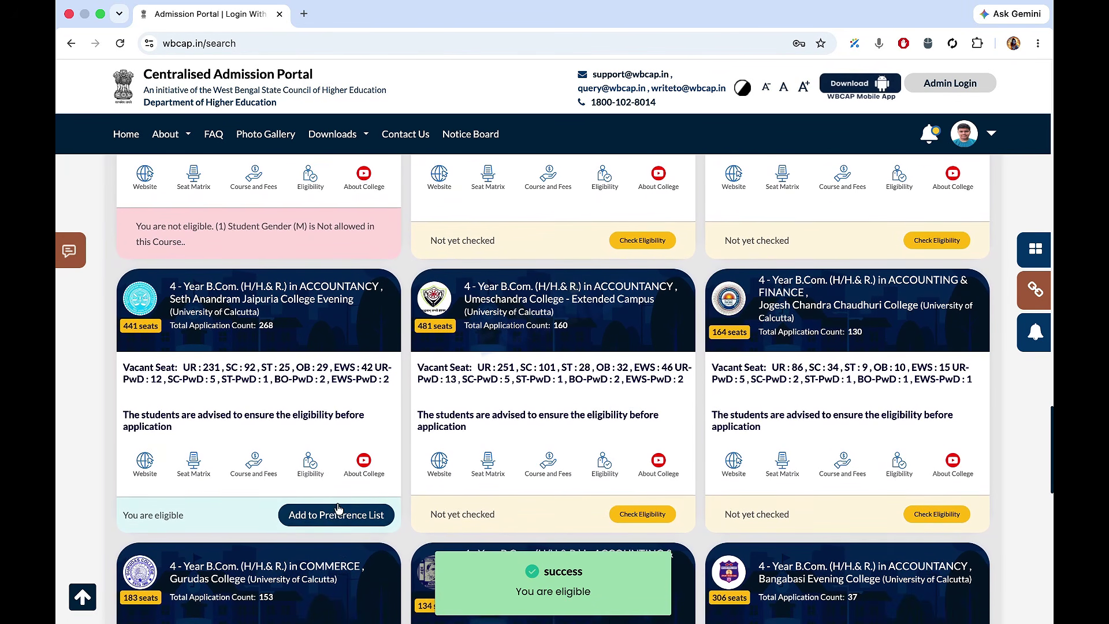
pyautogui.click(336, 515)
pyautogui.click(322, 356)
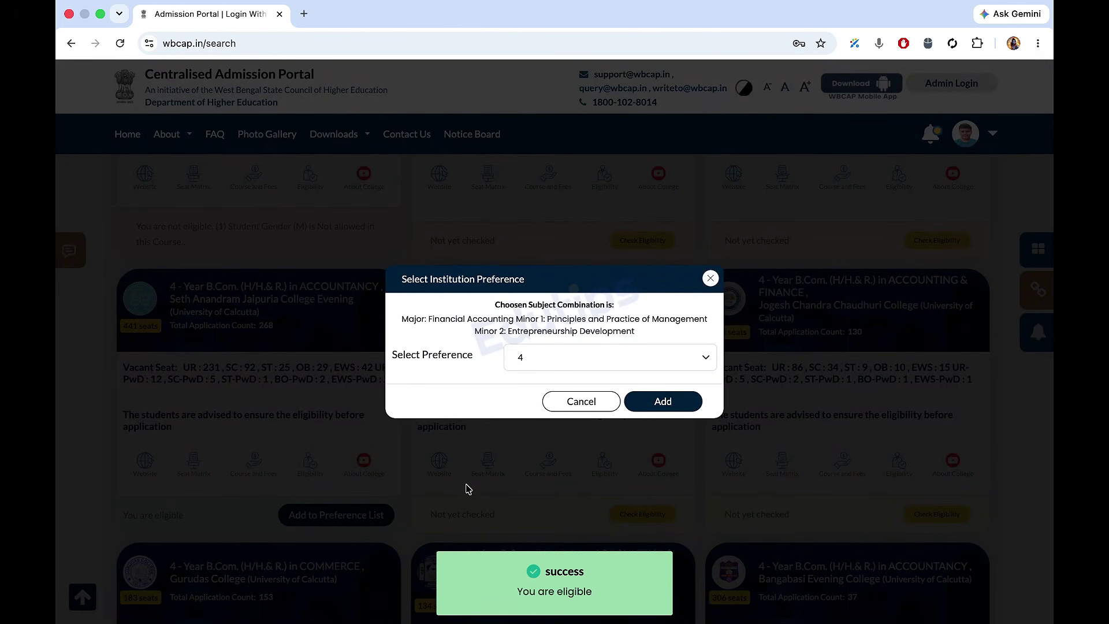
pyautogui.click(640, 407)
# - Add City College Of Commerce's B.Com. Commerce course to preferences and return to the results
pyautogui.scroll(-3, 491, 456)
pyautogui.scroll(-2, 488, 479)
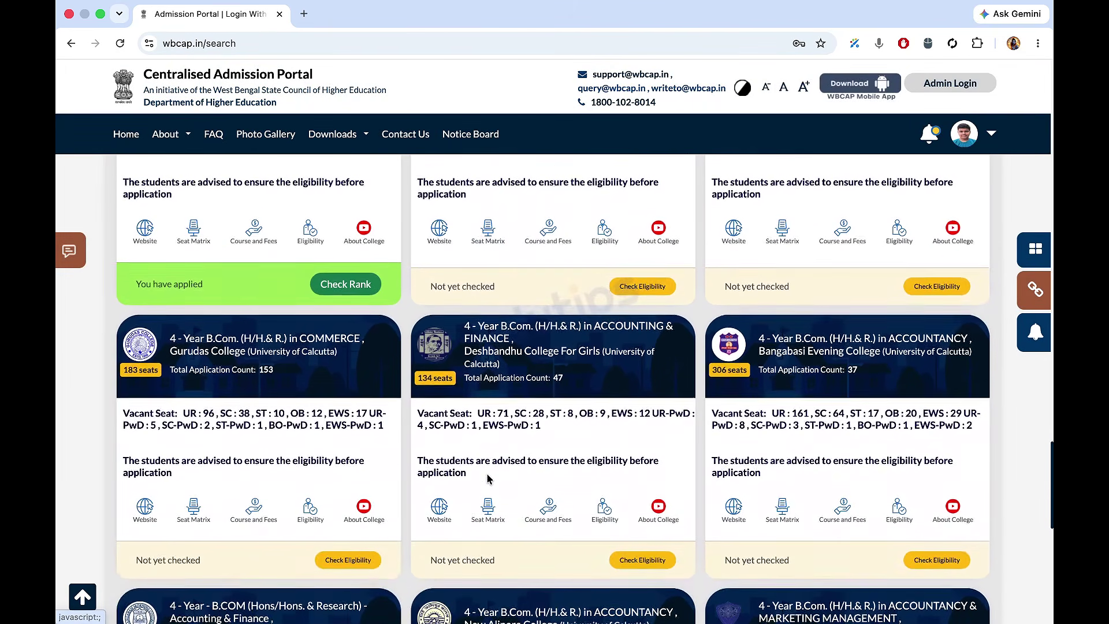
pyautogui.scroll(-1, 487, 478)
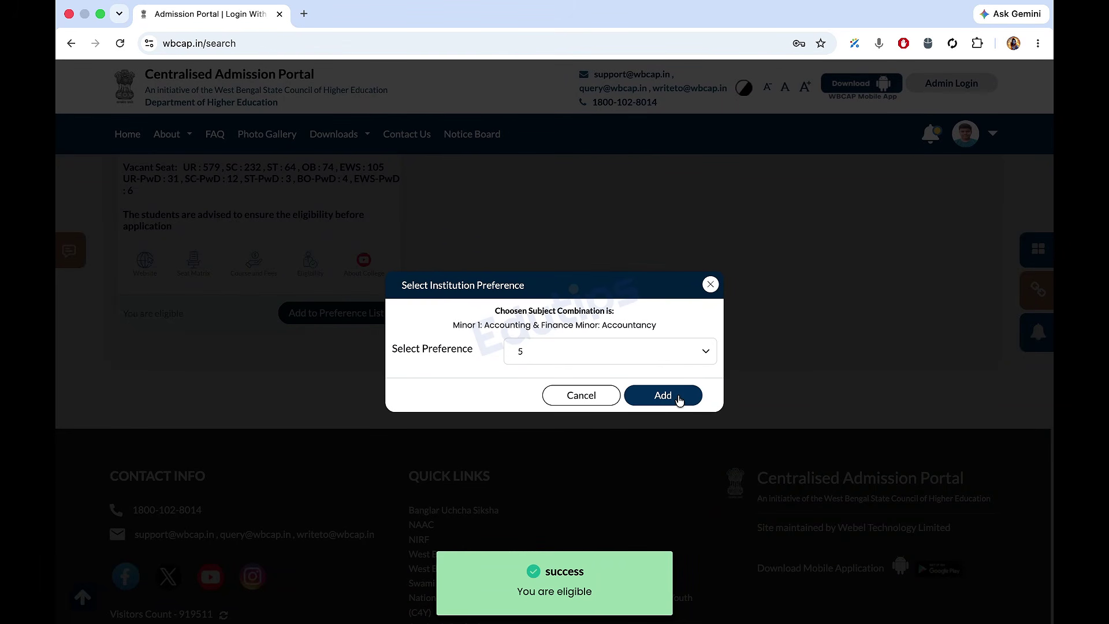
pyautogui.click(680, 399)
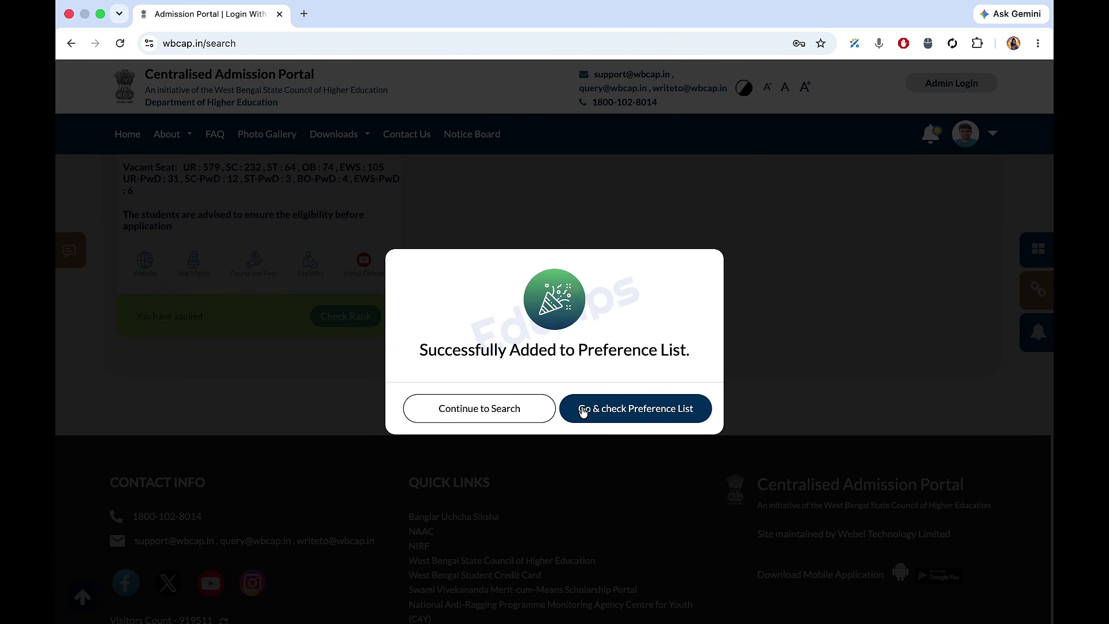
pyautogui.click(503, 408)
pyautogui.scroll(3, 514, 365)
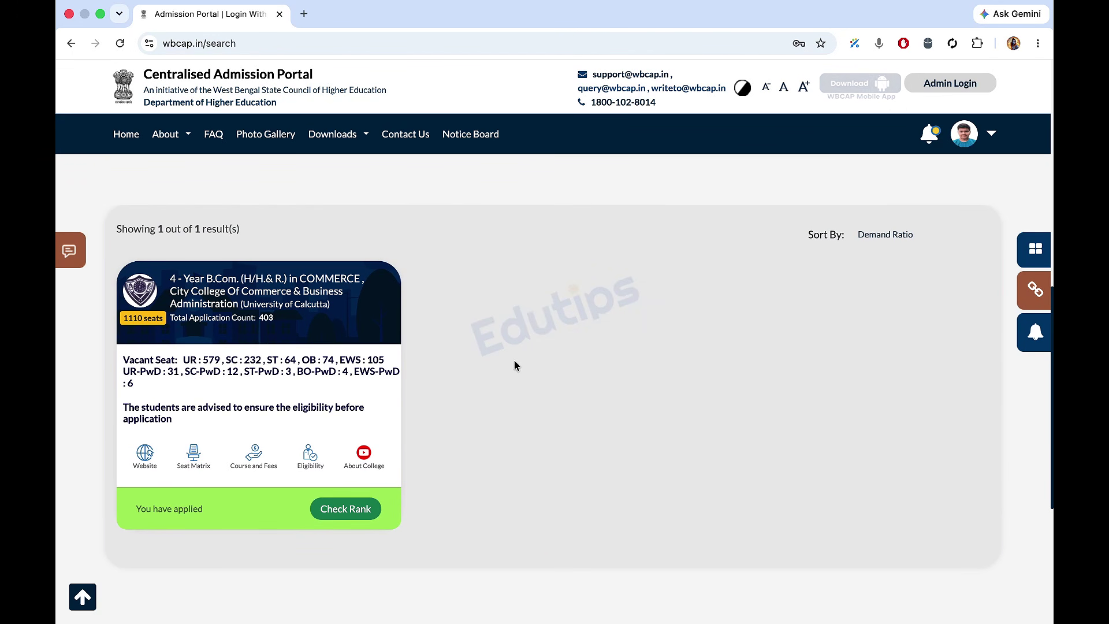
# - Review the 13-course preference list, led by Goenka College Morning B.Com. Accounting & Finance
pyautogui.click(342, 509)
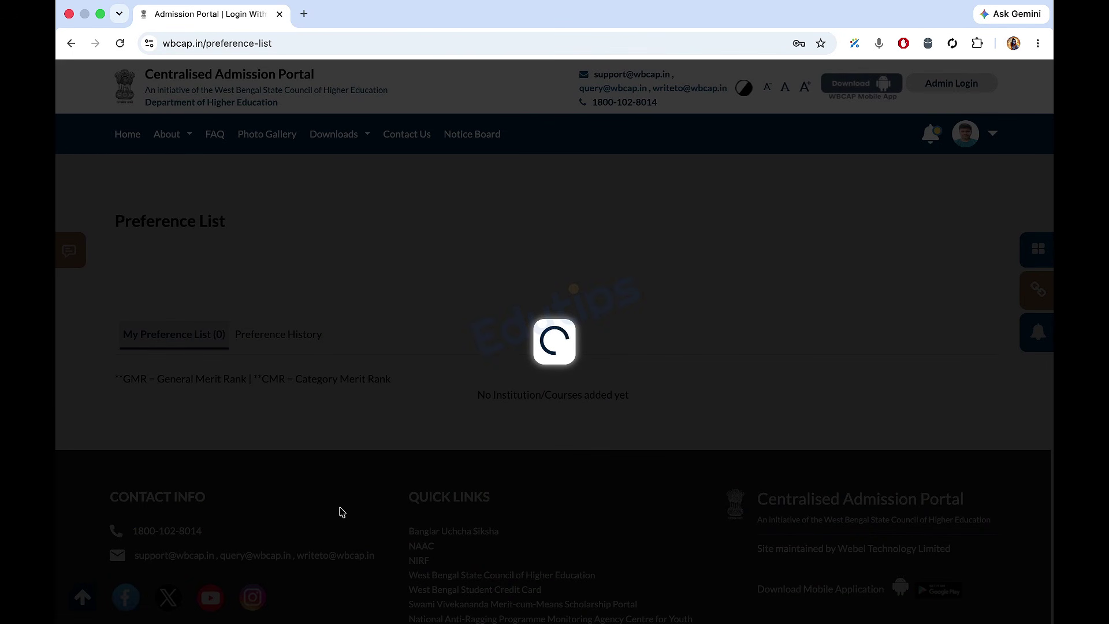
pyautogui.scroll(-3, 437, 490)
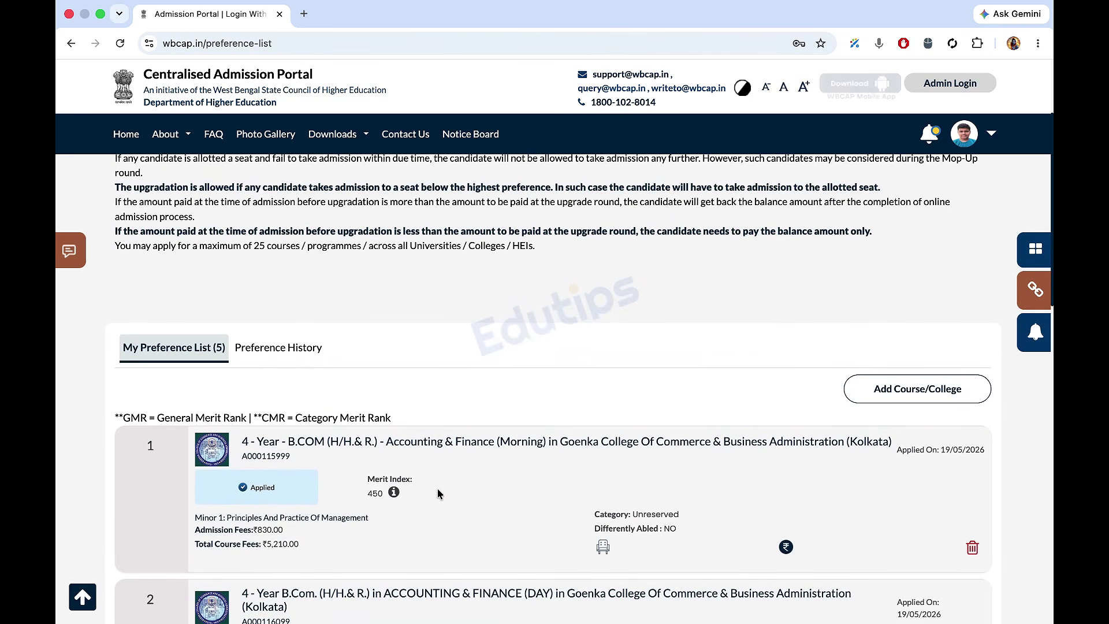
pyautogui.scroll(-3, 438, 493)
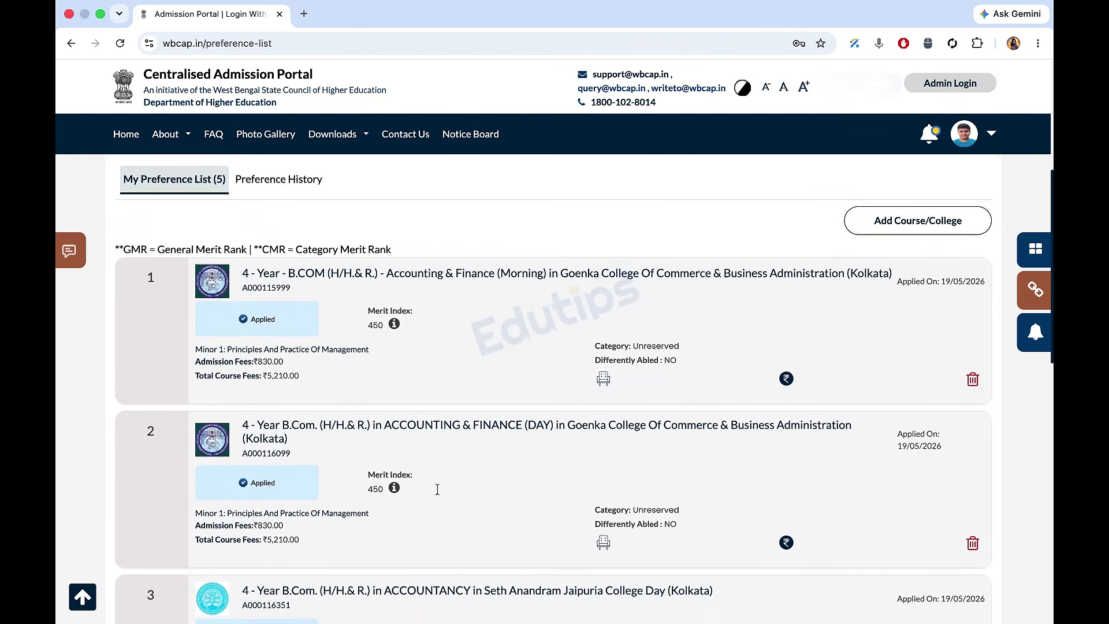
pyautogui.scroll(-9, 438, 489)
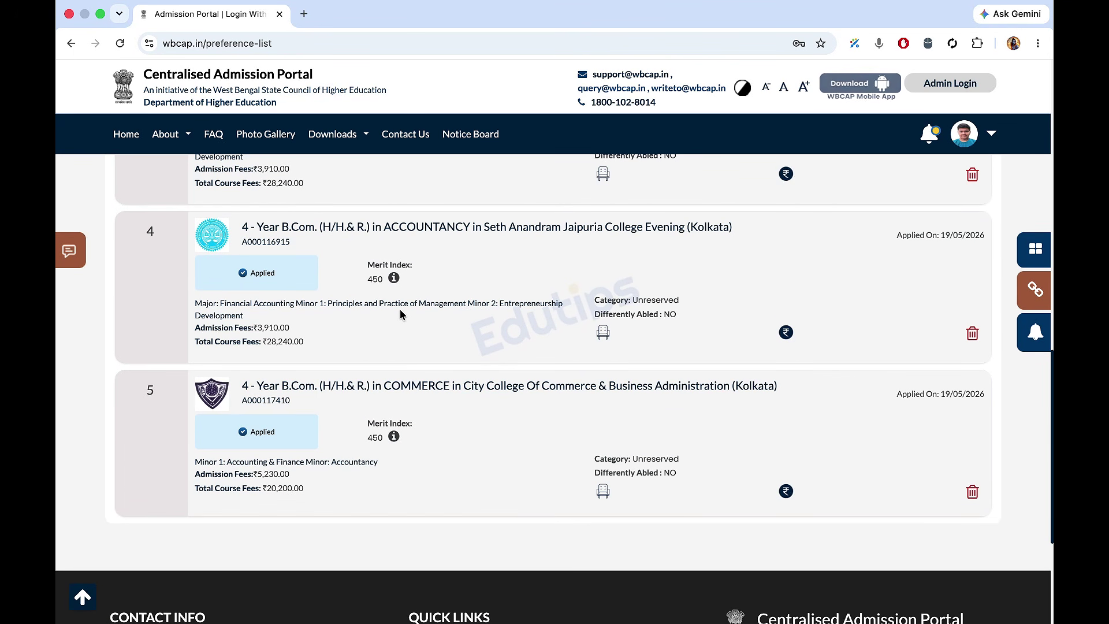
pyautogui.scroll(5, 402, 313)
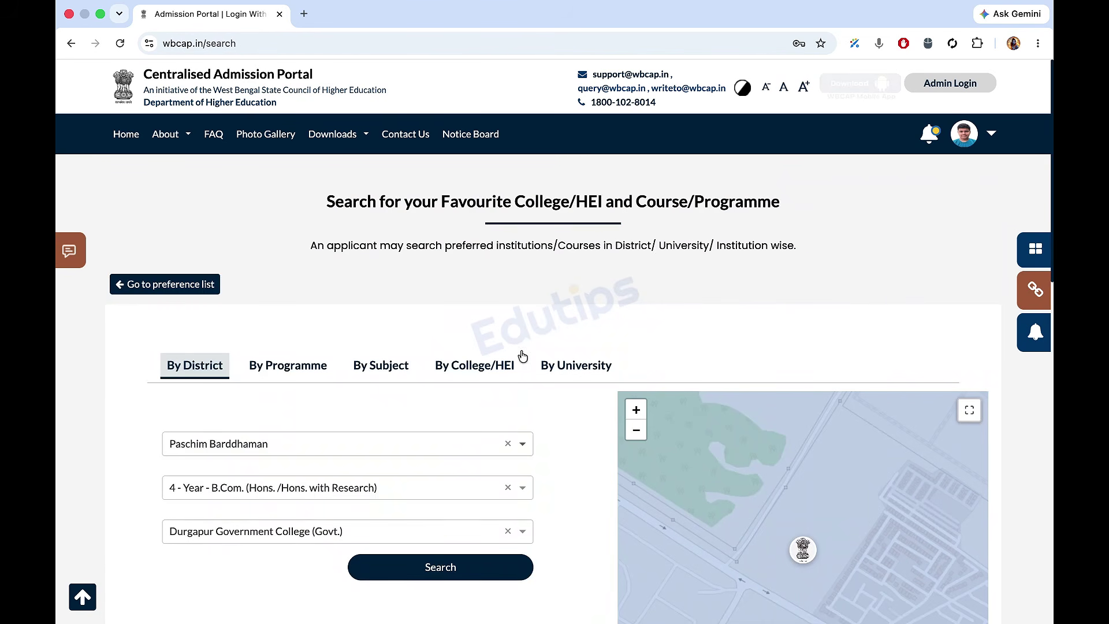
pyautogui.click(164, 286)
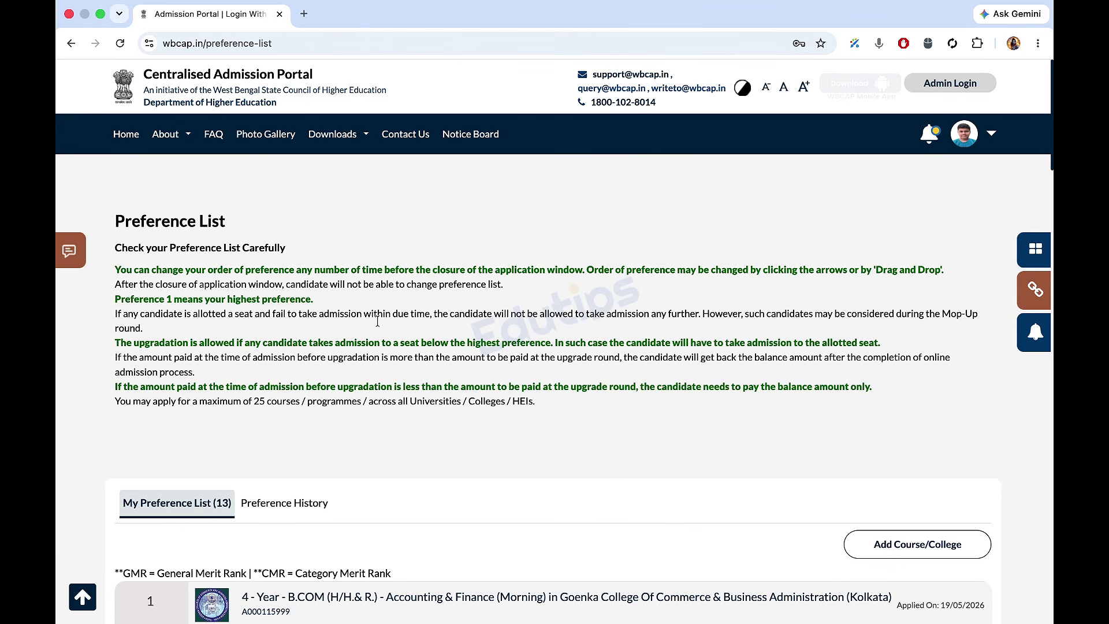
# - Drag the preference cards so City College Of Commerce moves up to 5th of 15
pyautogui.scroll(-2, 831, 406)
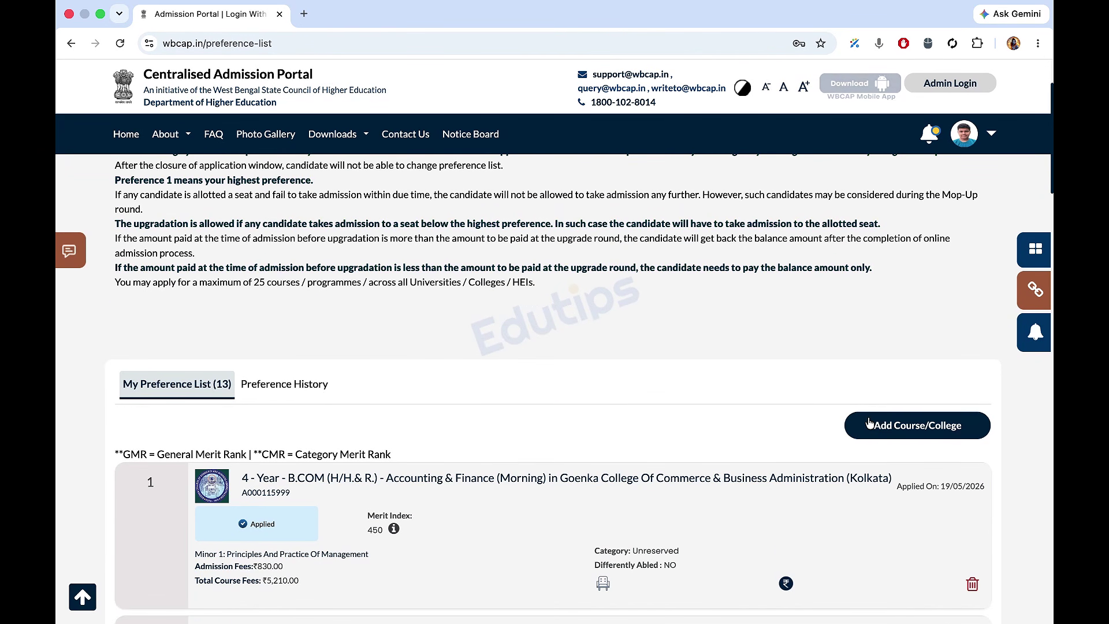
pyautogui.scroll(-20, 593, 370)
pyautogui.scroll(-4, 593, 370)
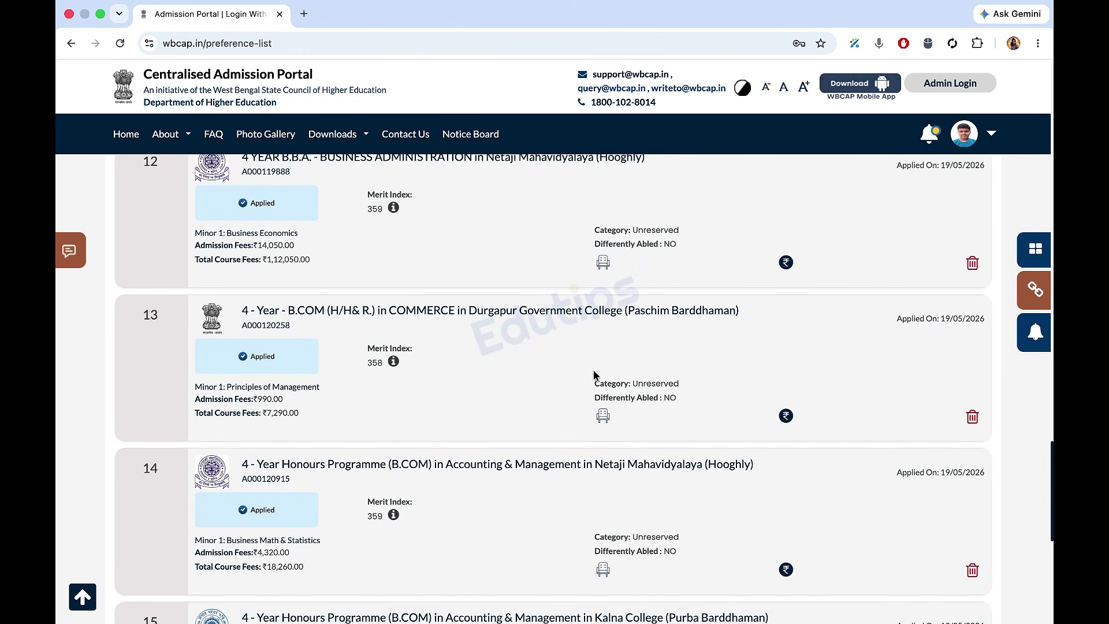
pyautogui.scroll(-3, 593, 374)
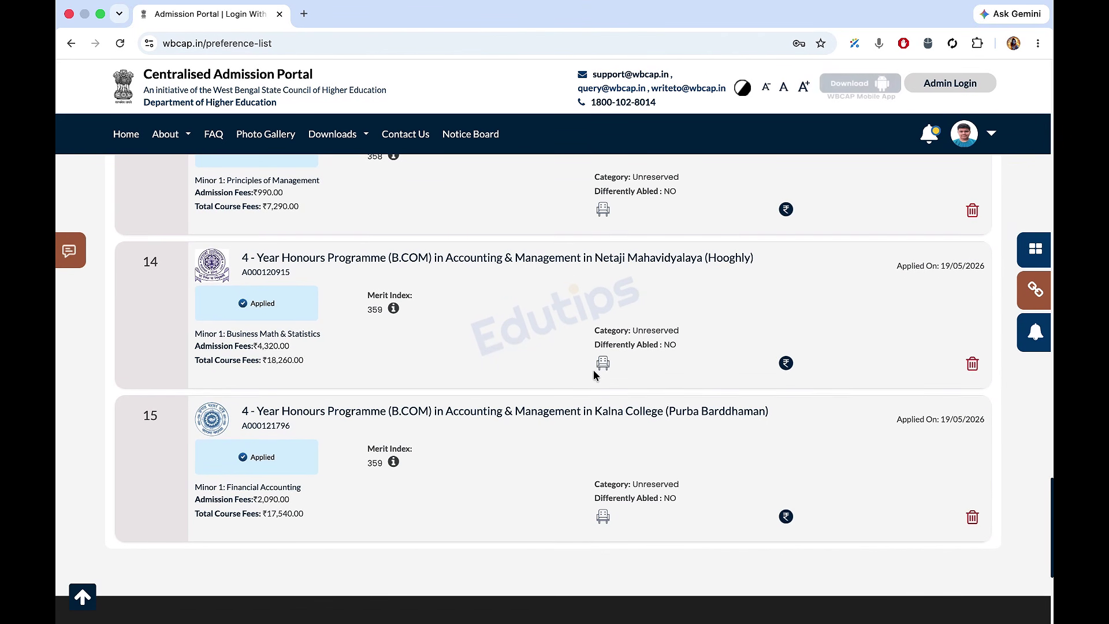
pyautogui.scroll(8, 161, 365)
pyautogui.scroll(15, 162, 365)
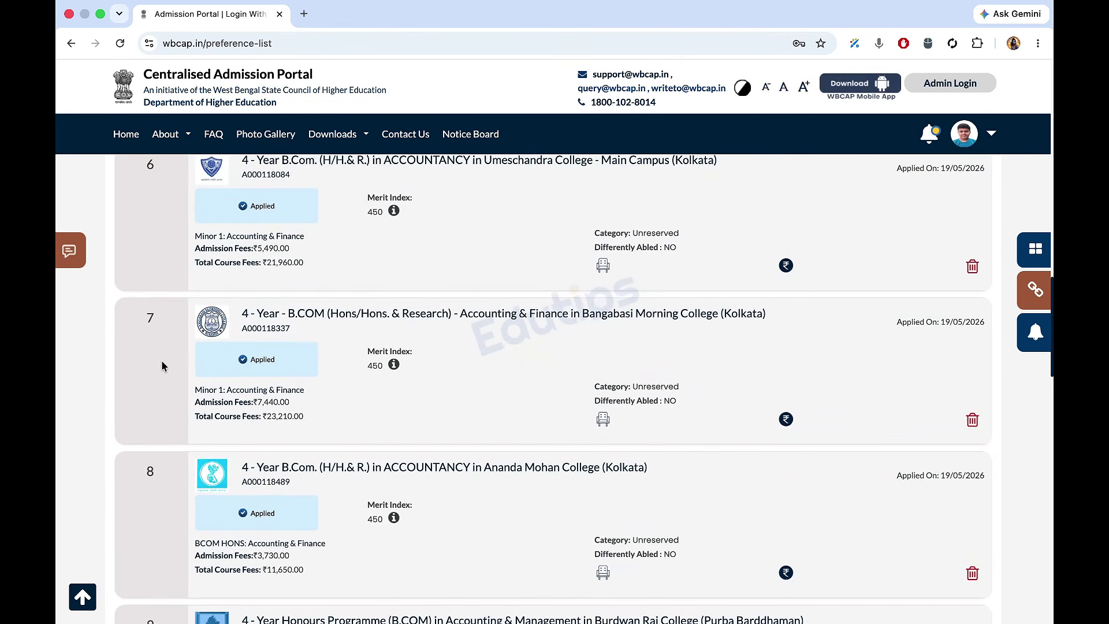
pyautogui.scroll(5, 161, 365)
pyautogui.scroll(-1, 156, 346)
pyautogui.moveTo(153, 329)
pyautogui.mouseDown()
pyautogui.moveTo(151, 393)
pyautogui.moveTo(150, 323)
pyautogui.moveTo(152, 345)
pyautogui.mouseUp()
pyautogui.scroll(-2, 153, 344)
pyautogui.moveTo(153, 292); pyautogui.dragTo(157, 267)
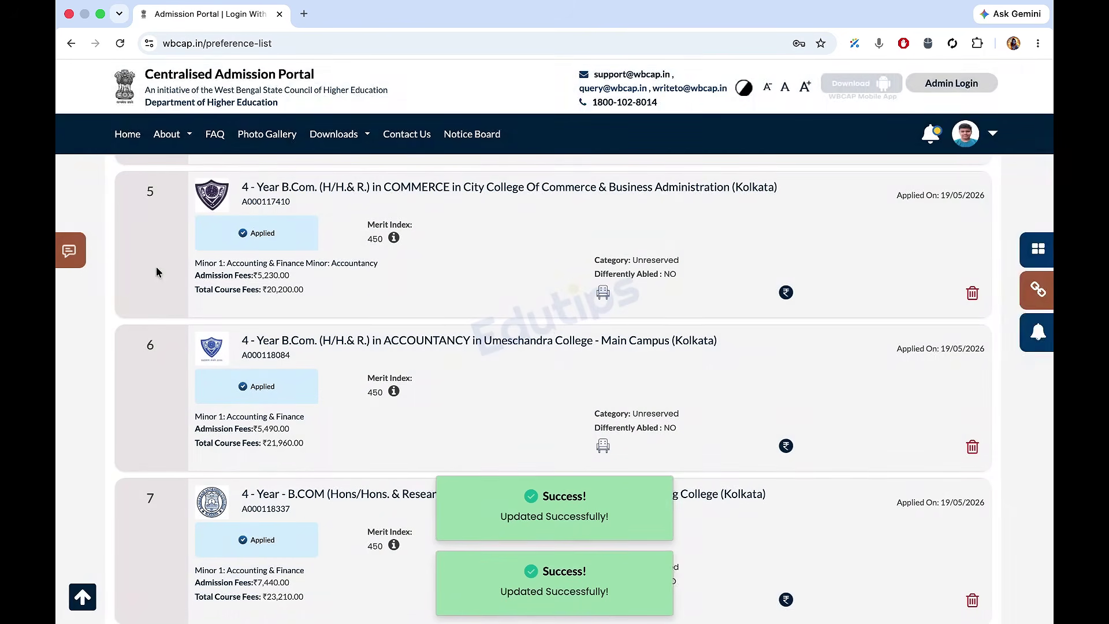
pyautogui.scroll(2, 164, 300)
pyautogui.scroll(-10, 164, 300)
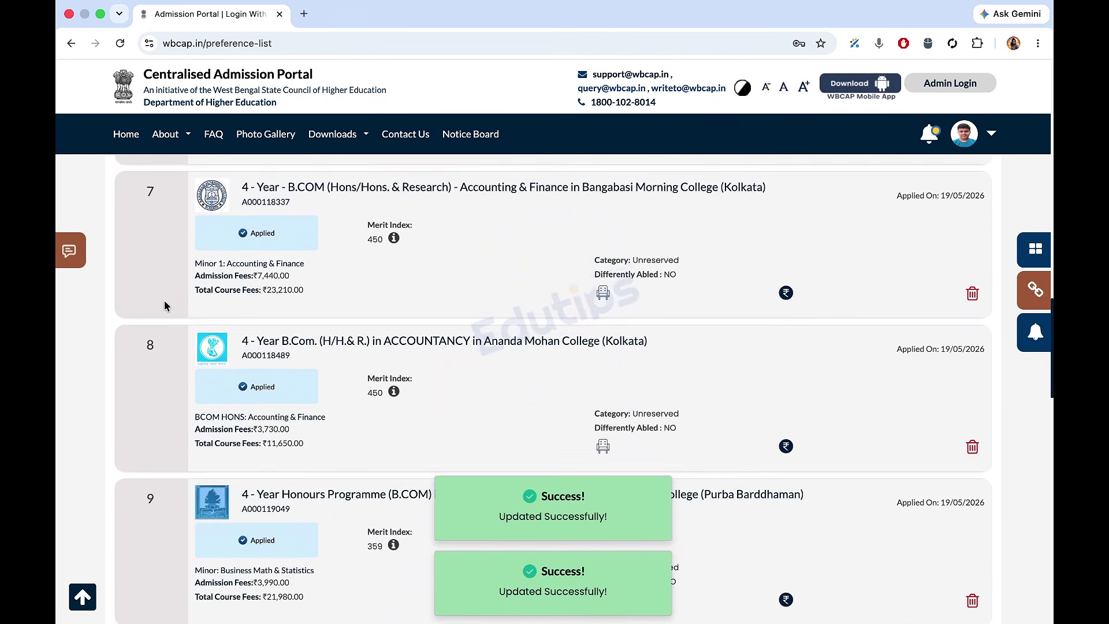
pyautogui.scroll(-10, 164, 300)
pyautogui.scroll(20, 164, 300)
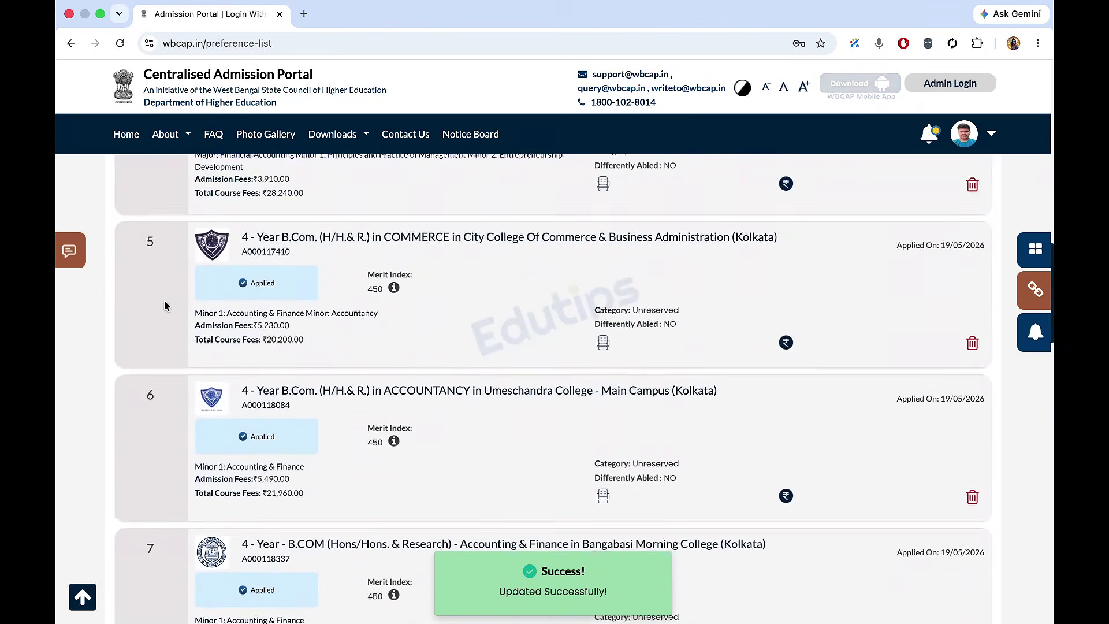
pyautogui.scroll(8, 164, 305)
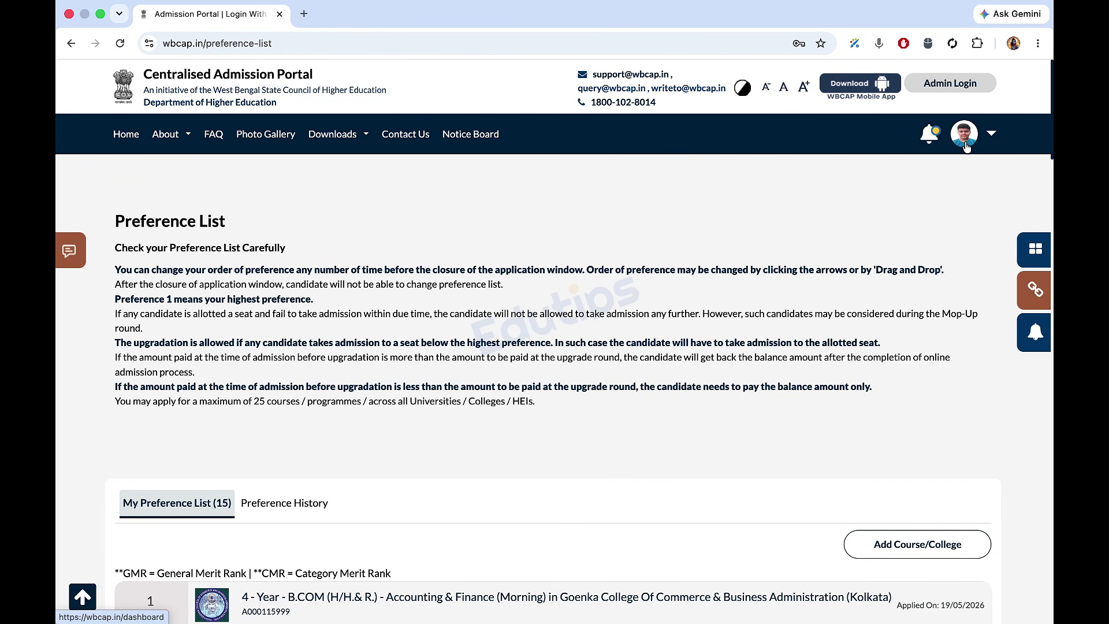
# - Save the 15 preferences from the dashboard and confirm submitting 15 of 25
pyautogui.click(966, 146)
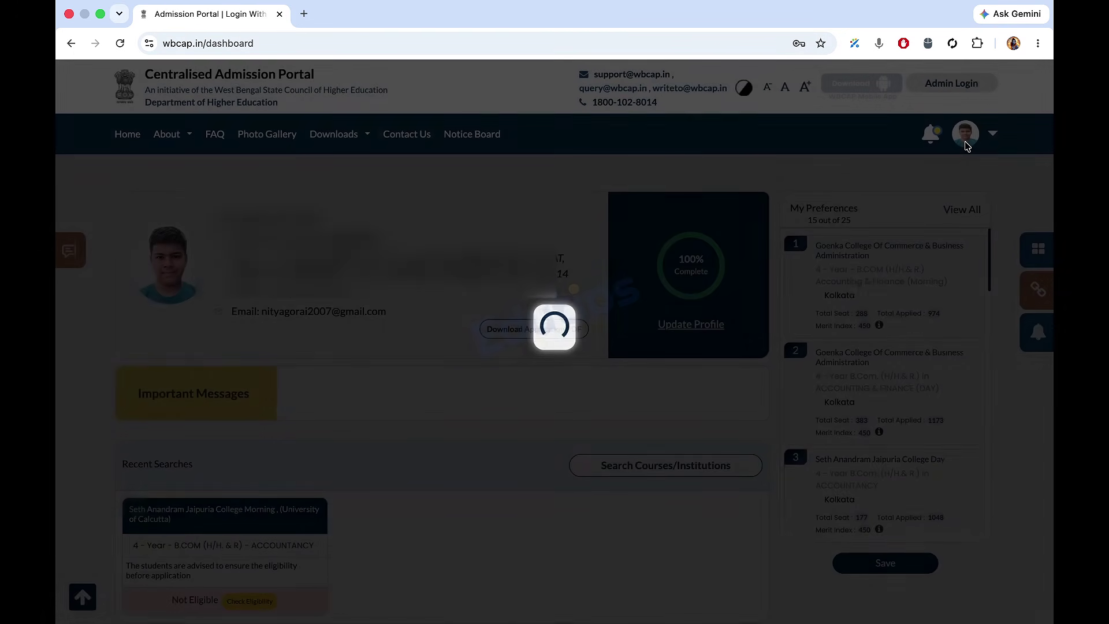
pyautogui.scroll(-10, 924, 438)
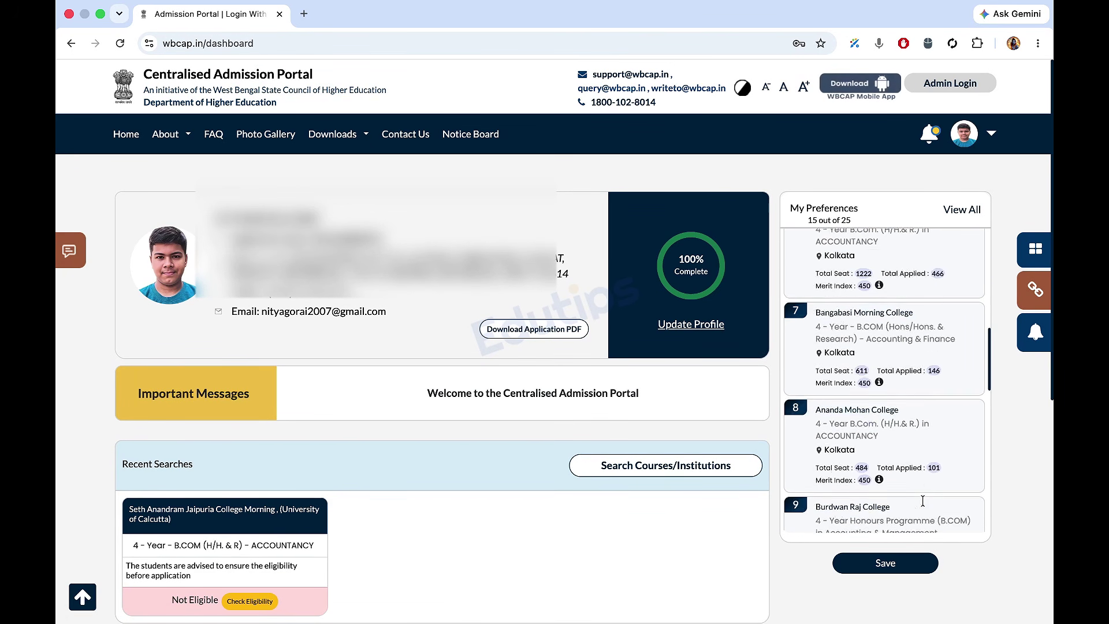
pyautogui.scroll(-5, 922, 500)
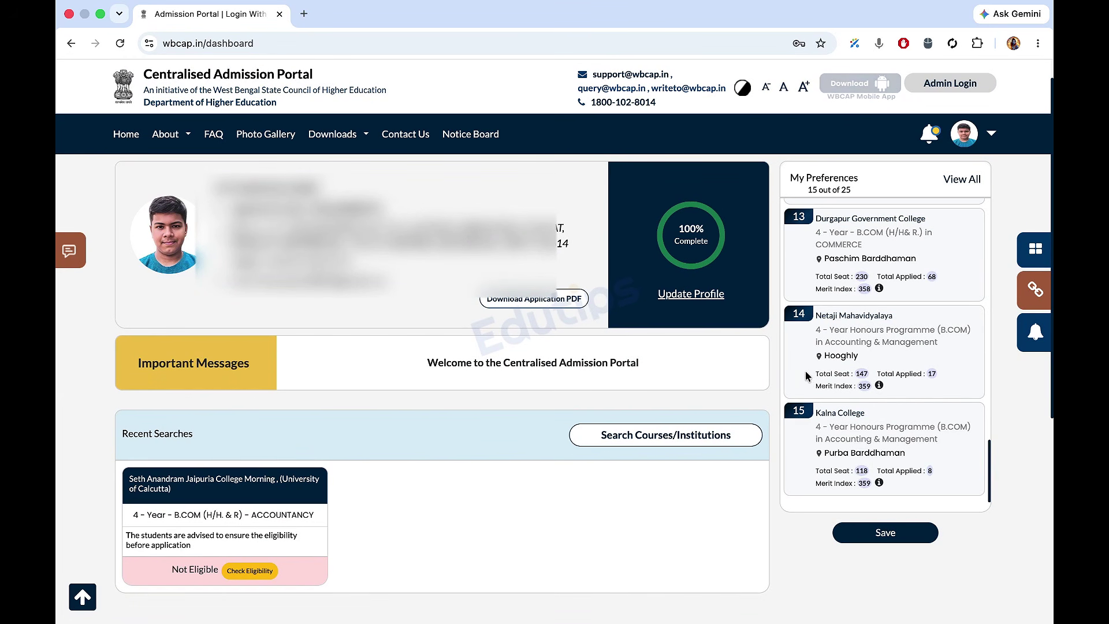
pyautogui.moveTo(806, 370); pyautogui.dragTo(802, 352)
pyautogui.click(803, 369)
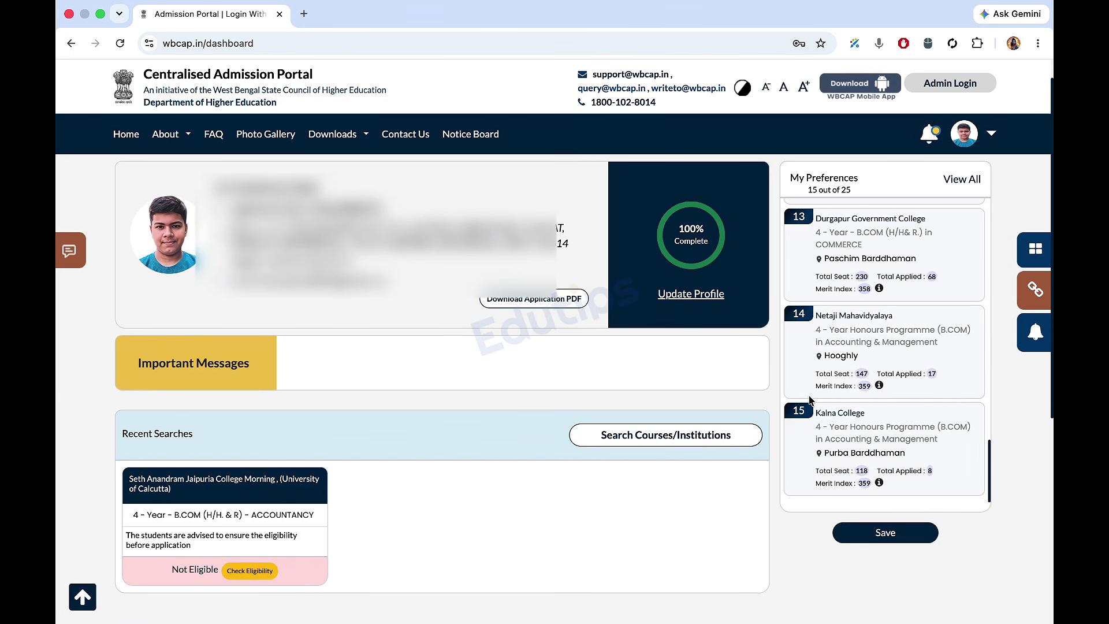
pyautogui.click(867, 533)
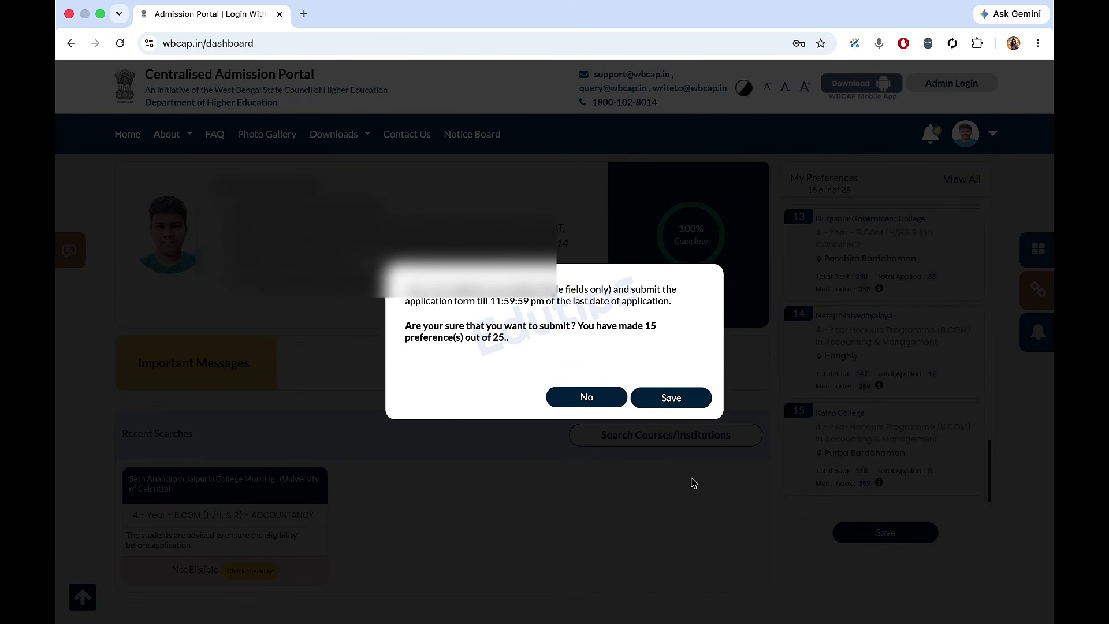
pyautogui.click(664, 397)
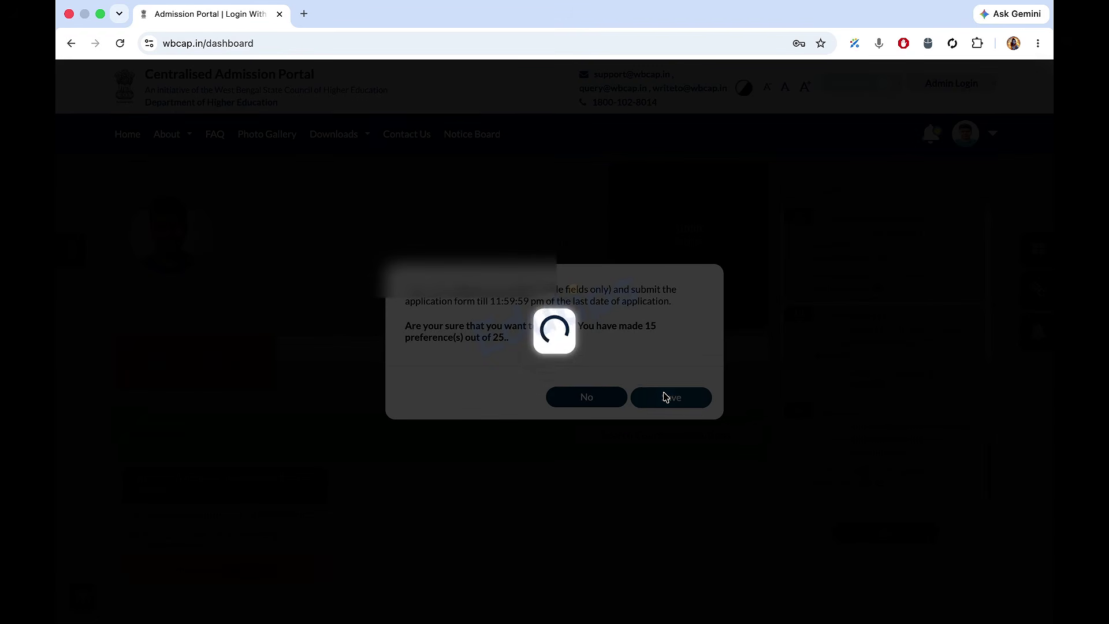